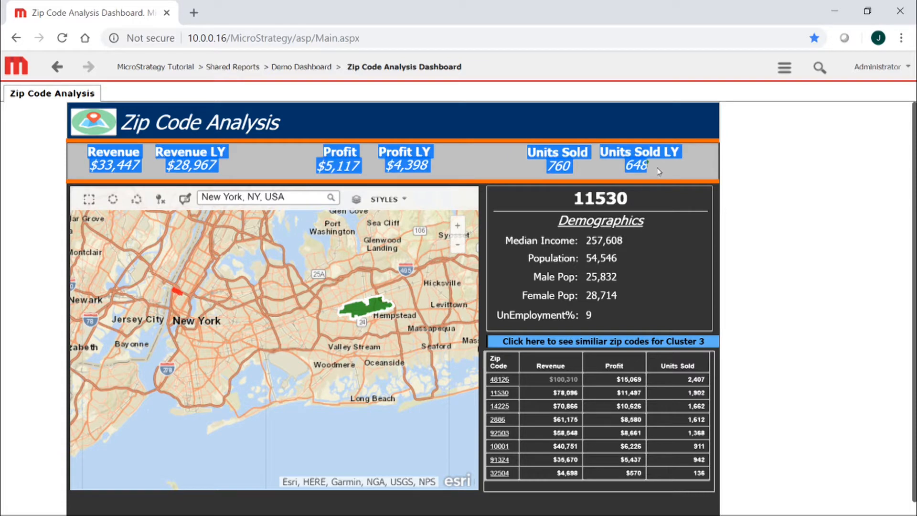
Step: Compare zip codes 10001 and 11530 on the map, examining their sales figures and demographics, including population
click(659, 171)
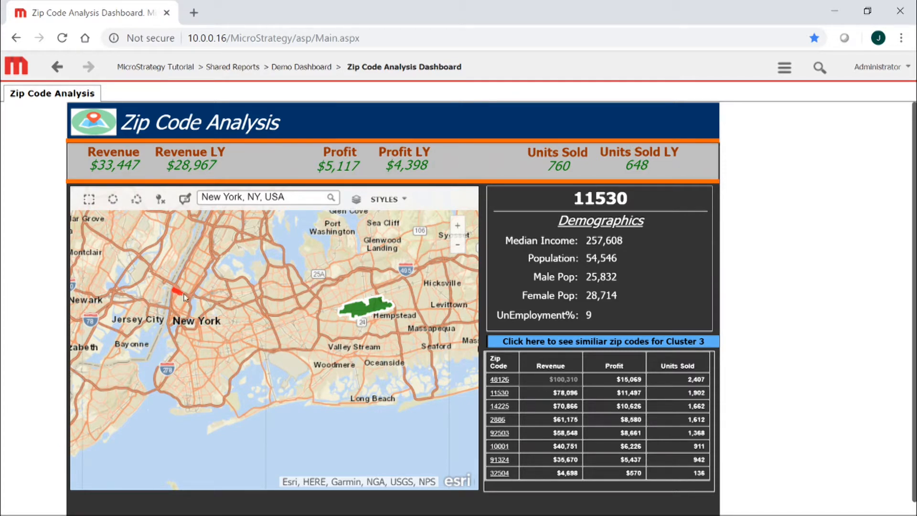
mouse_move(178, 296)
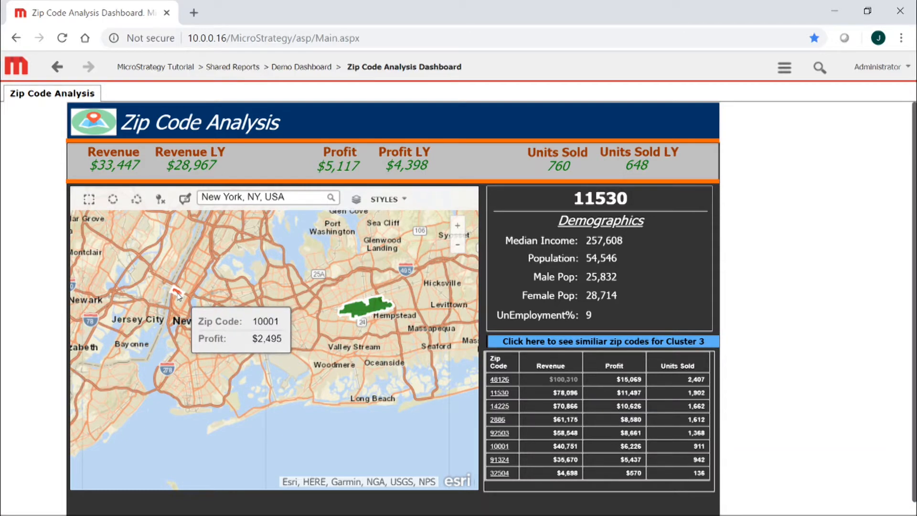
click(178, 295)
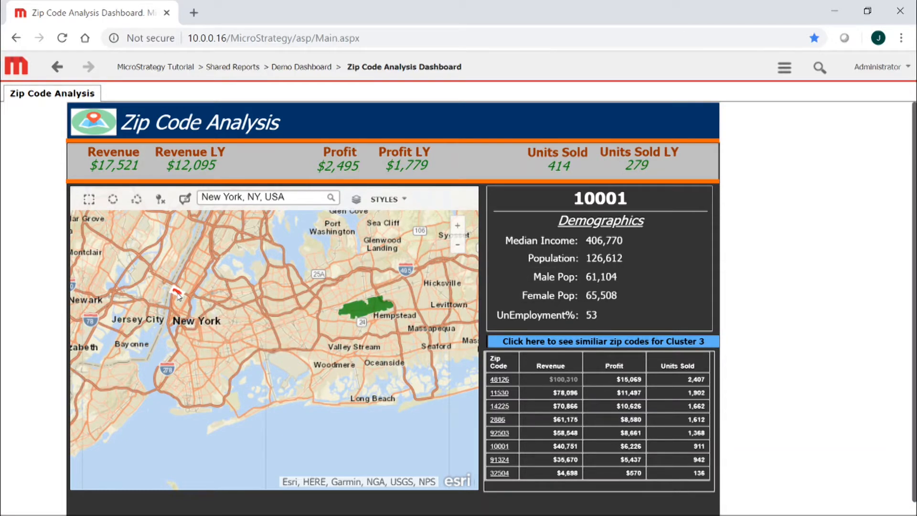
click(379, 308)
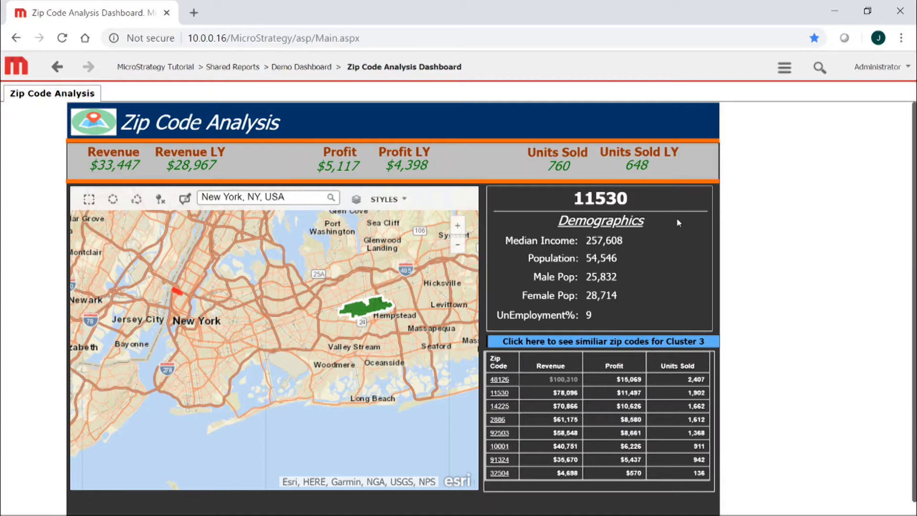
mouse_move(357, 309)
drag(527, 260, 624, 259)
click(624, 260)
mouse_move(377, 305)
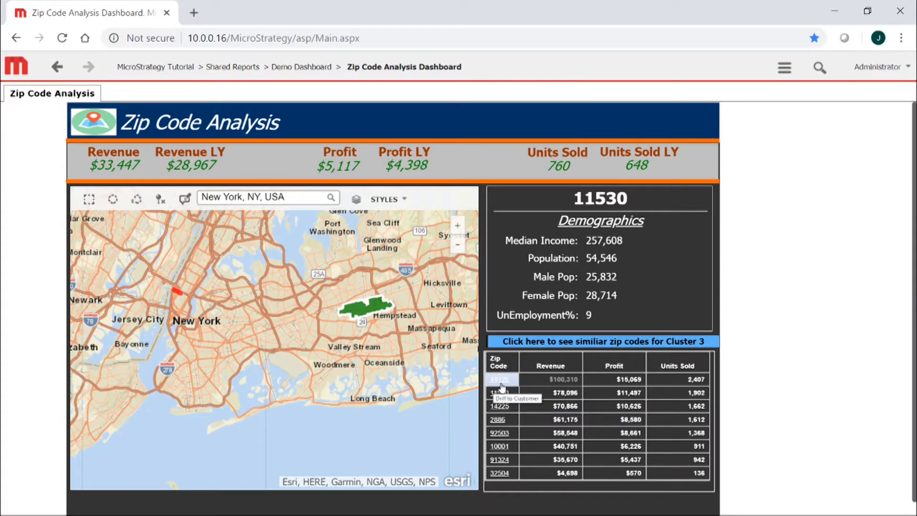
Step: Search the map for zip code 48126 and select its area to show its sales and demographics
triple_click(302, 198)
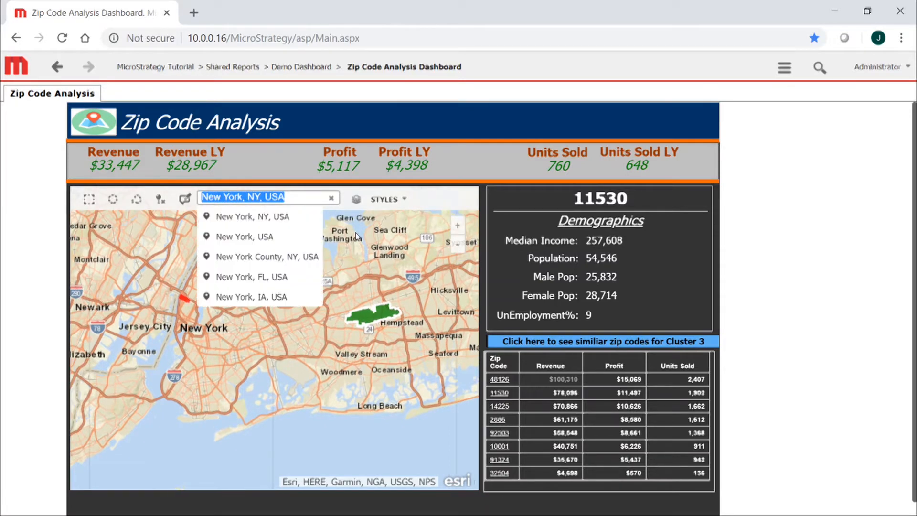
drag(290, 197, 160, 203)
key(BackSpace)
text(48126)
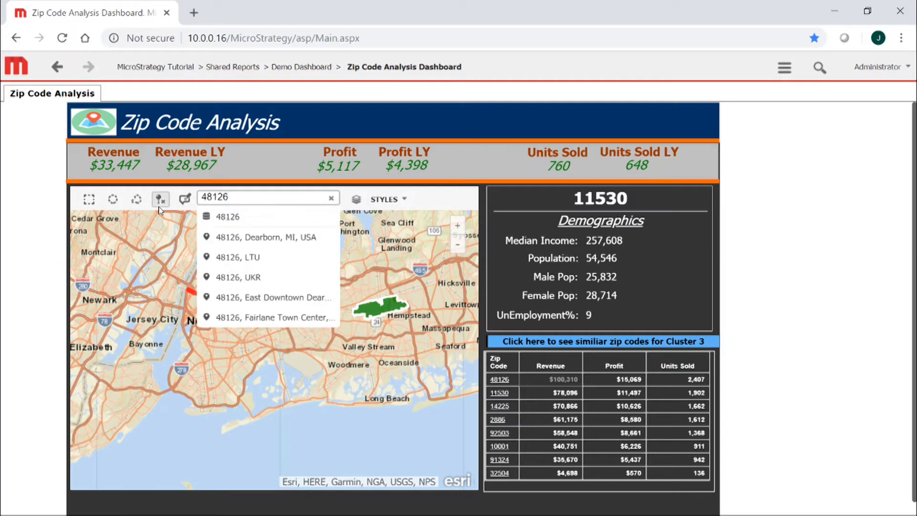
key(Return)
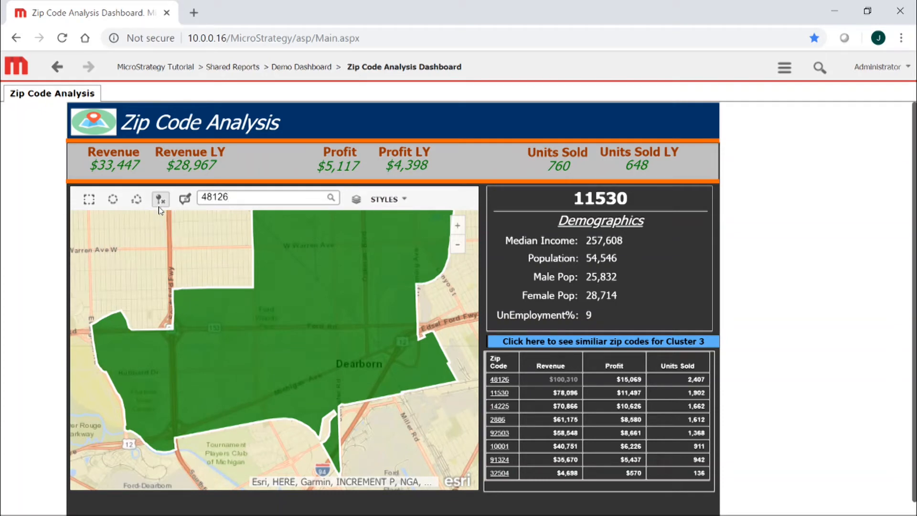
click(337, 347)
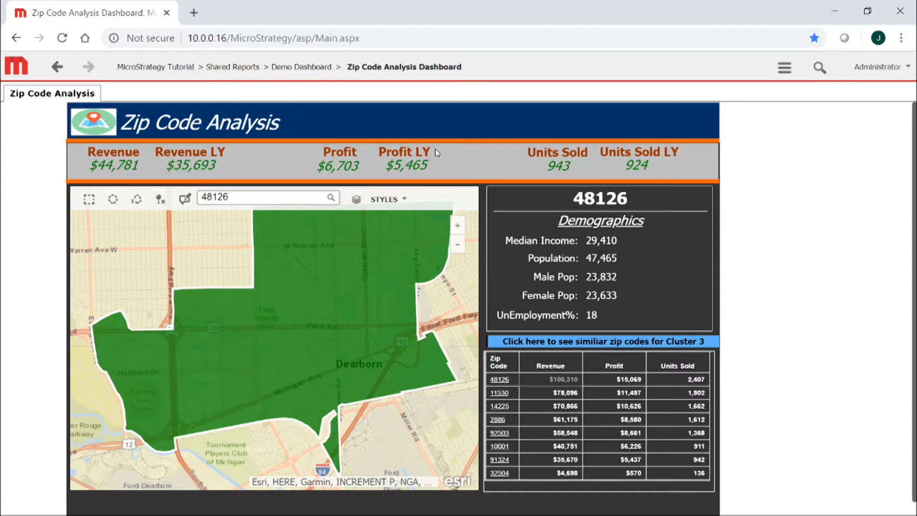
mouse_move(362, 299)
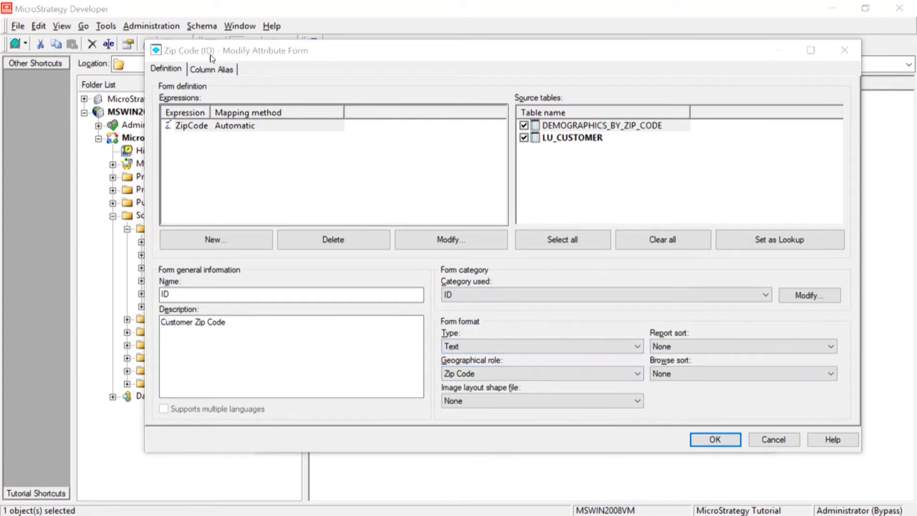
Step: Switch to MicroStrategy Developer and set the geographical role of the Zip Code attribute's ID form to Zip Code
click(498, 375)
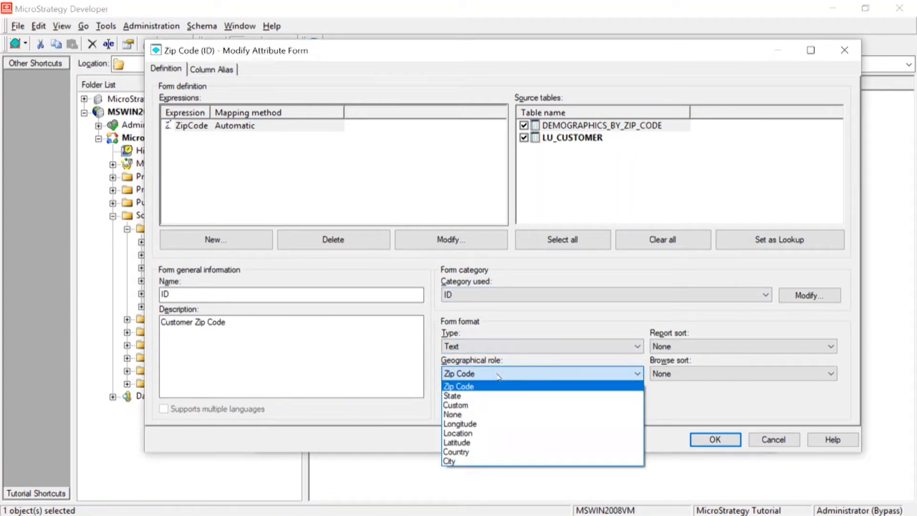
click(475, 388)
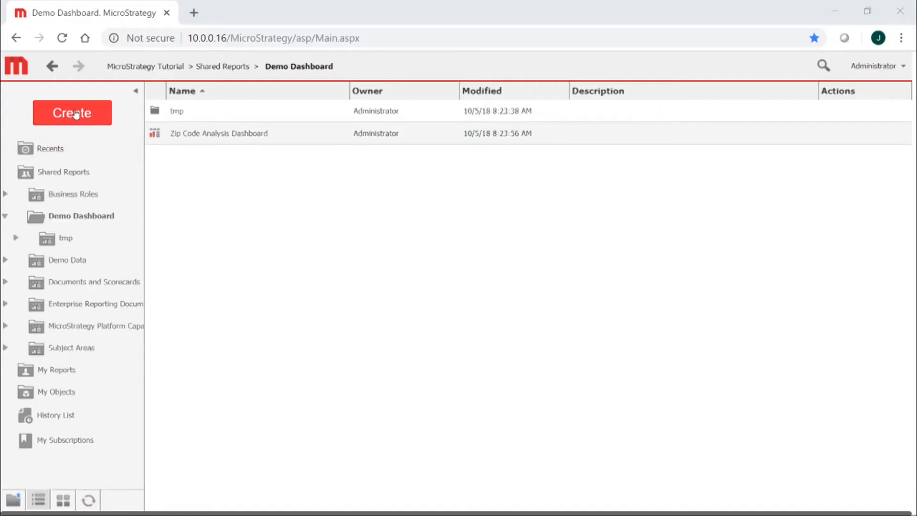
Step: Switch back to MicroStrategy Web and create a new document from the Title and Content template
click(74, 113)
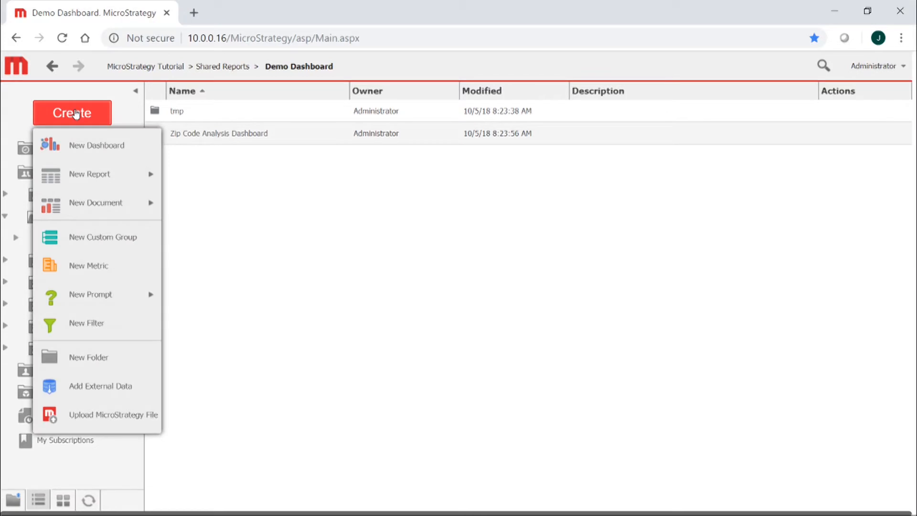
mouse_move(76, 206)
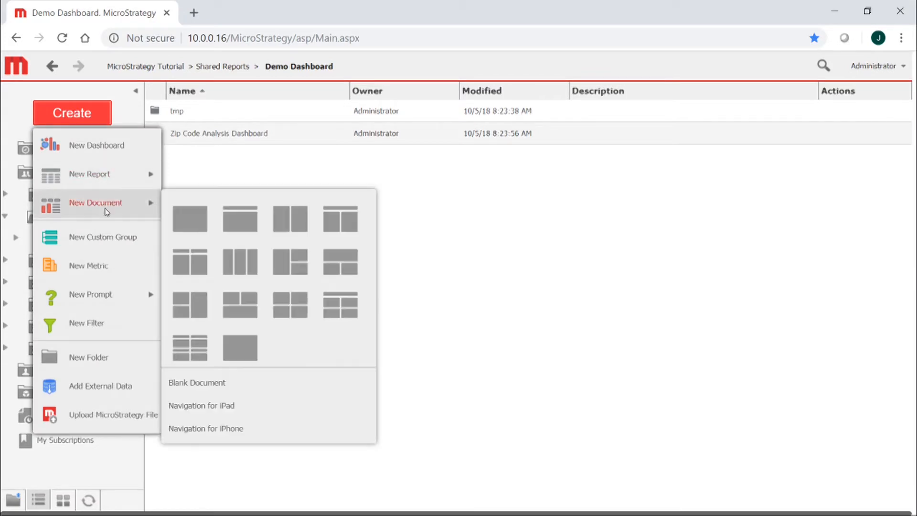
click(243, 219)
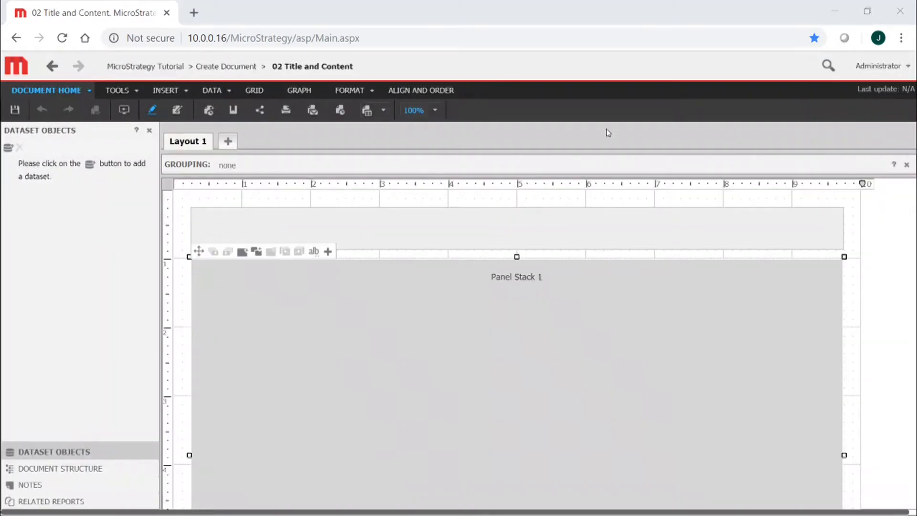
Step: Add the Sales by ZipCode report from the Demographics folder as the document's first dataset
click(91, 165)
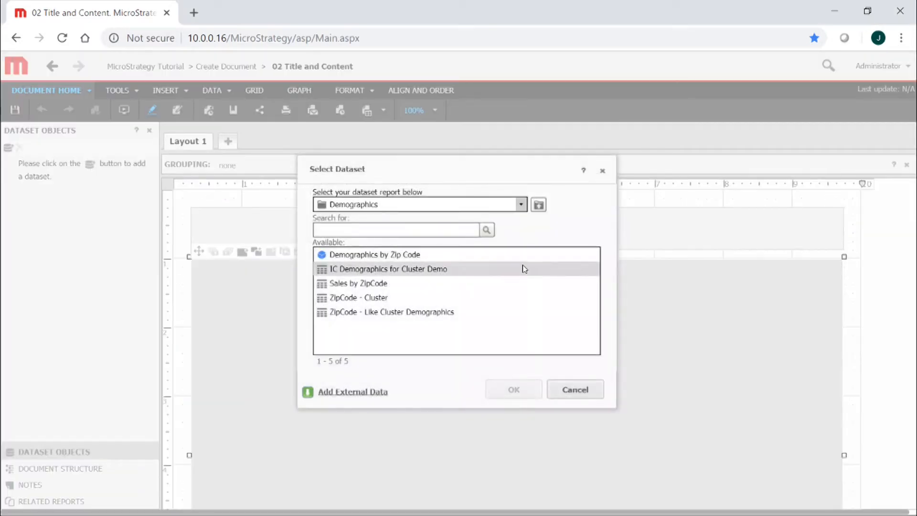
click(375, 284)
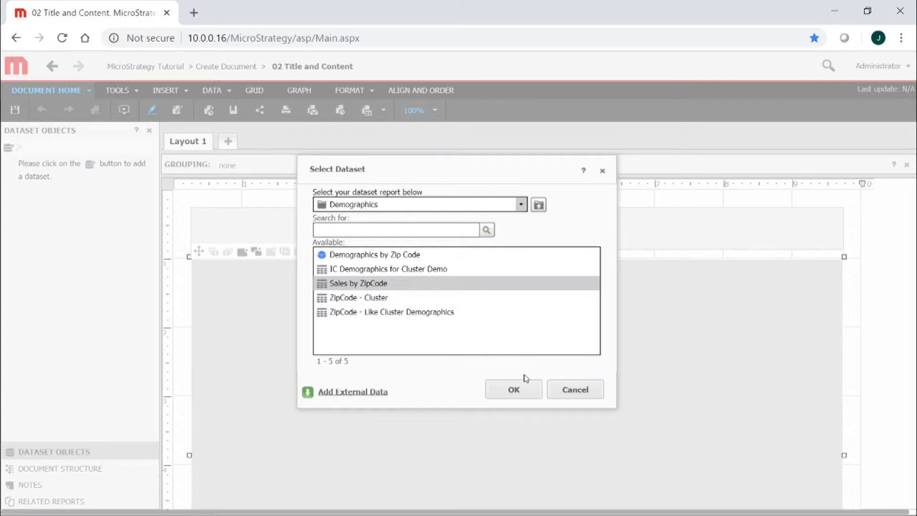
click(516, 391)
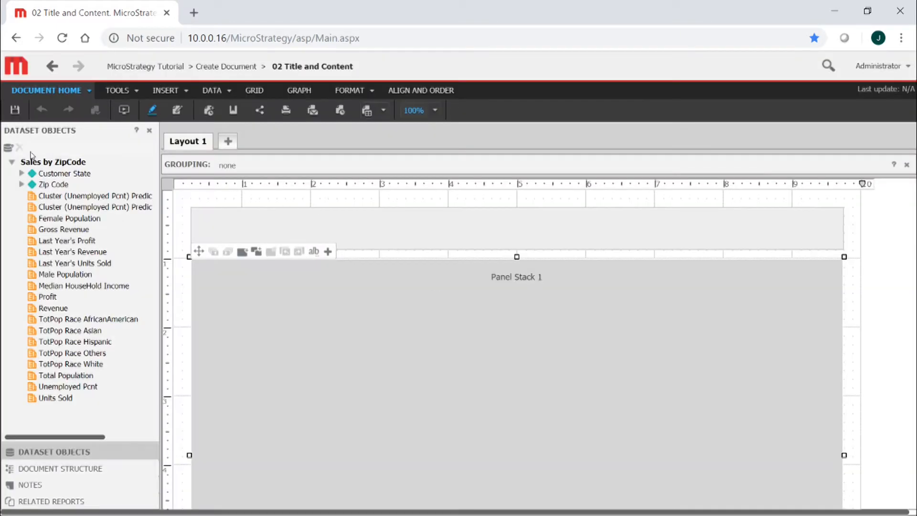
Step: Add the ZipCode - Like Cluster Demographics report as a second dataset and collapse both datasets' object lists
click(10, 149)
click(371, 313)
click(520, 395)
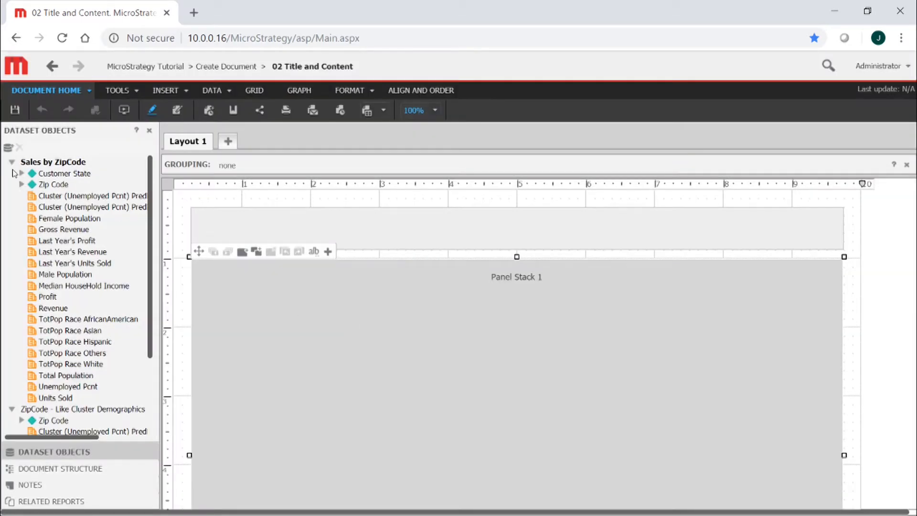
click(13, 163)
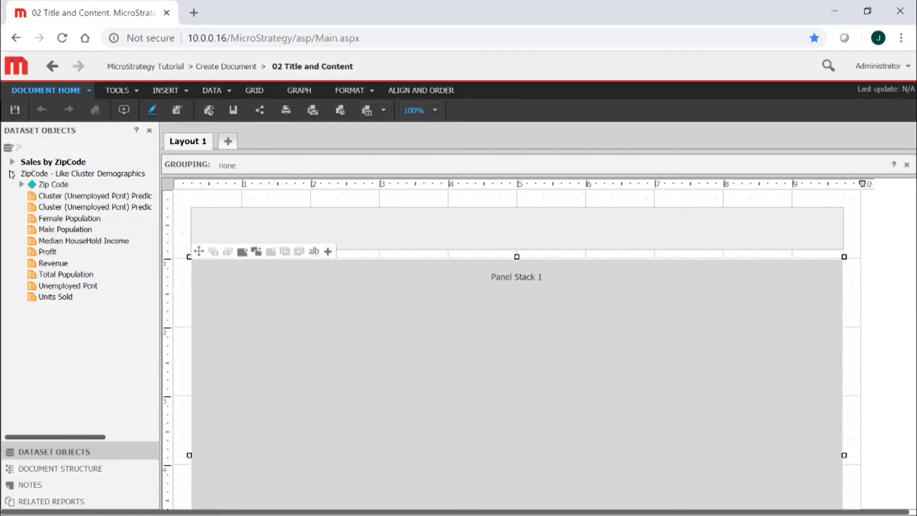
click(11, 174)
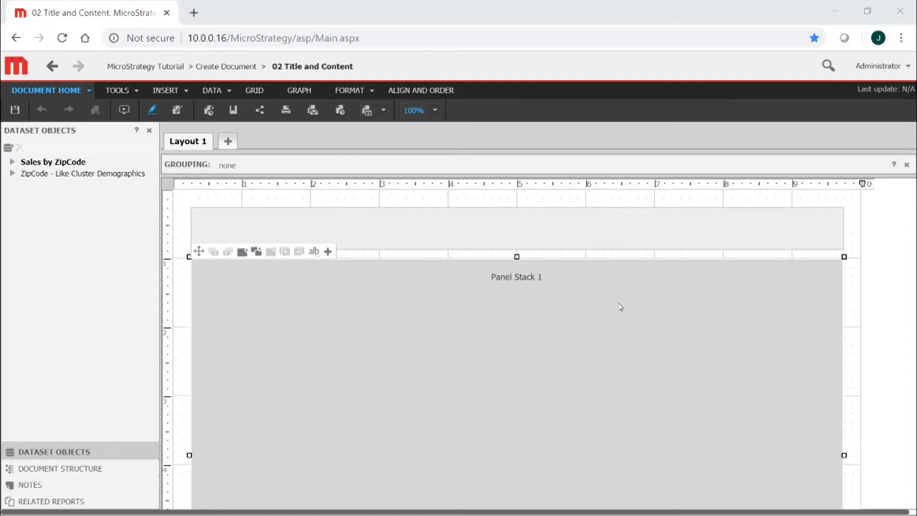
click(545, 230)
click(540, 288)
click(552, 233)
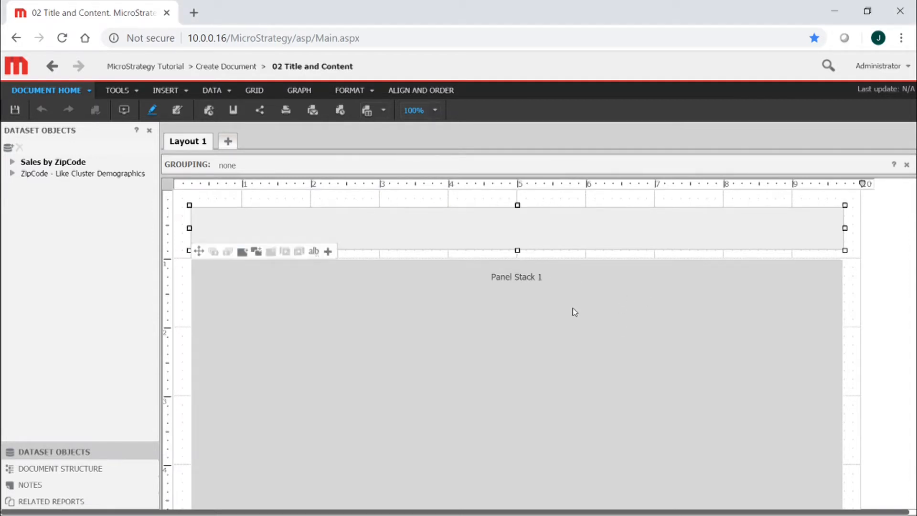
click(574, 311)
click(573, 224)
Step: Insert a DHTML Map widget covering about the left half of the content panel stack
click(698, 357)
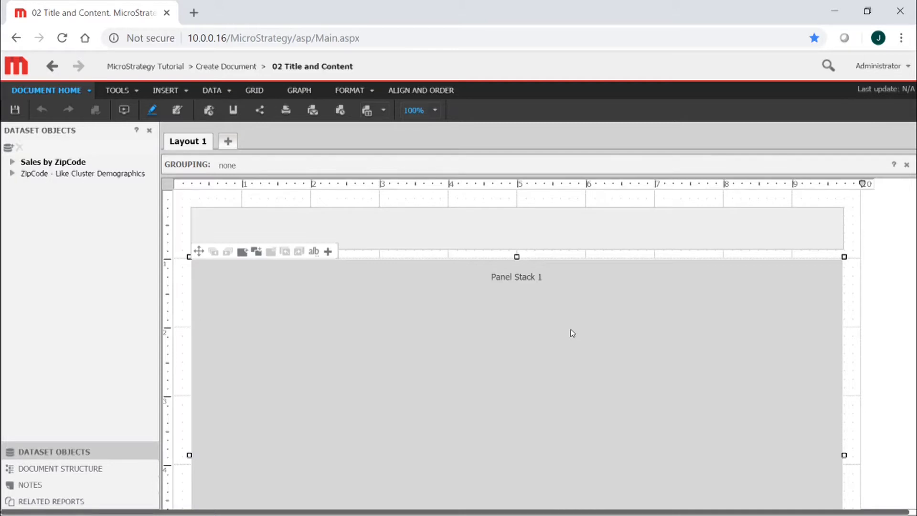
scroll(669, 330, down, 2)
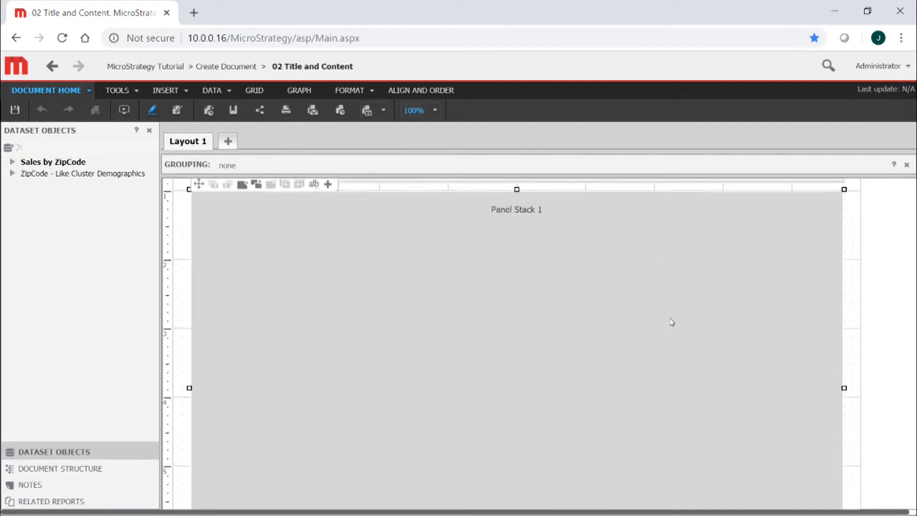
scroll(671, 322, up, 2)
click(328, 251)
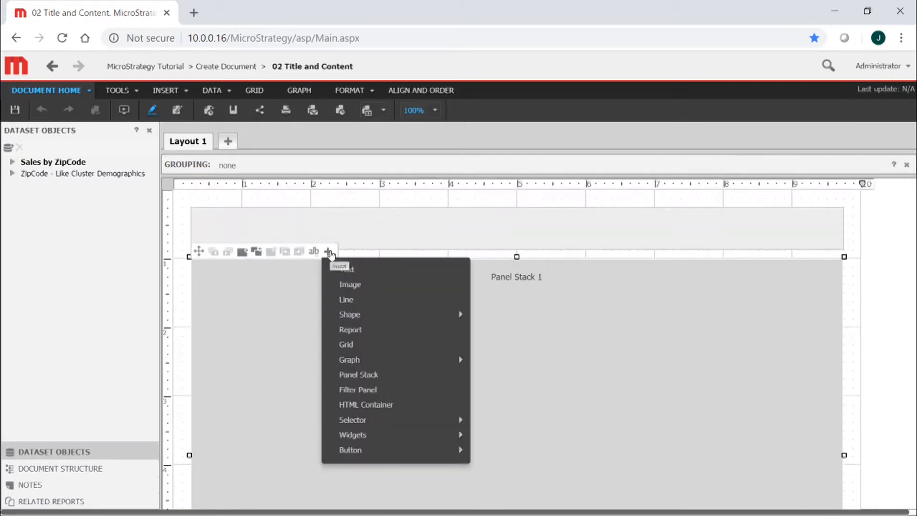
mouse_move(422, 437)
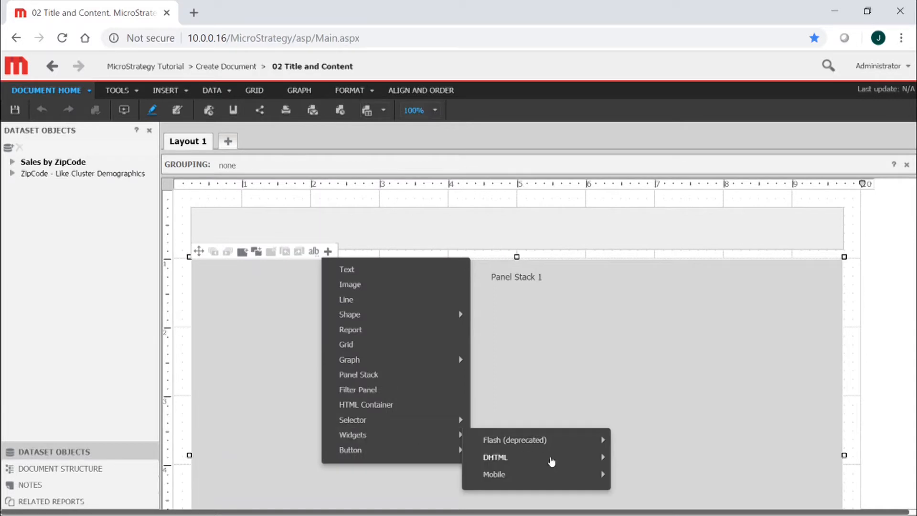
mouse_move(550, 461)
scroll(607, 459, down, 3)
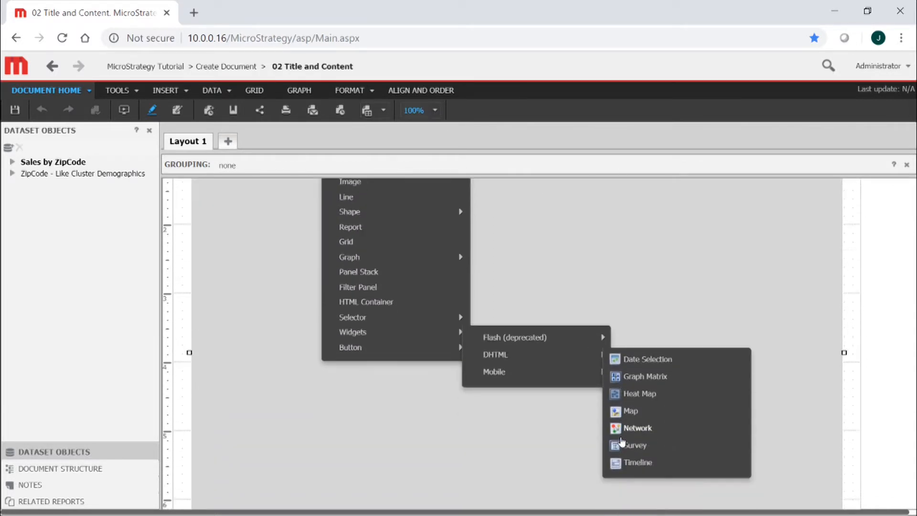
click(628, 373)
scroll(442, 301, up, 2)
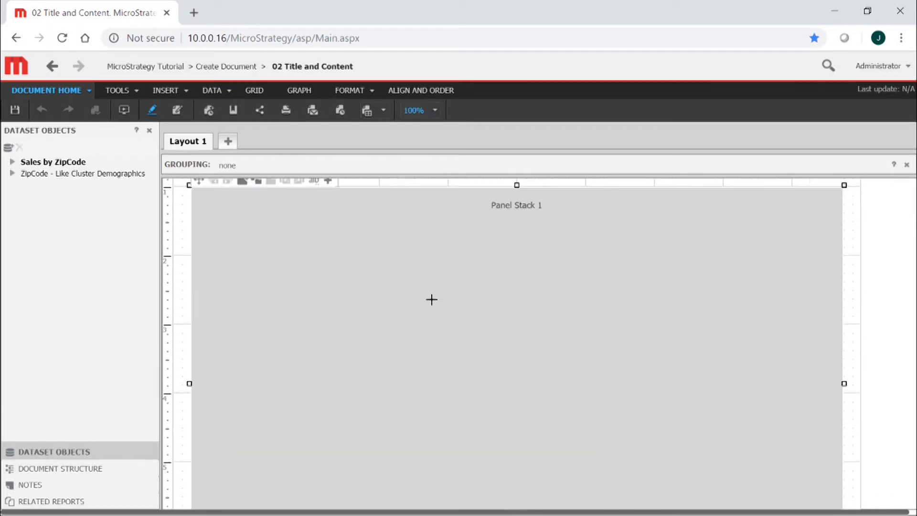
drag(206, 210, 540, 492)
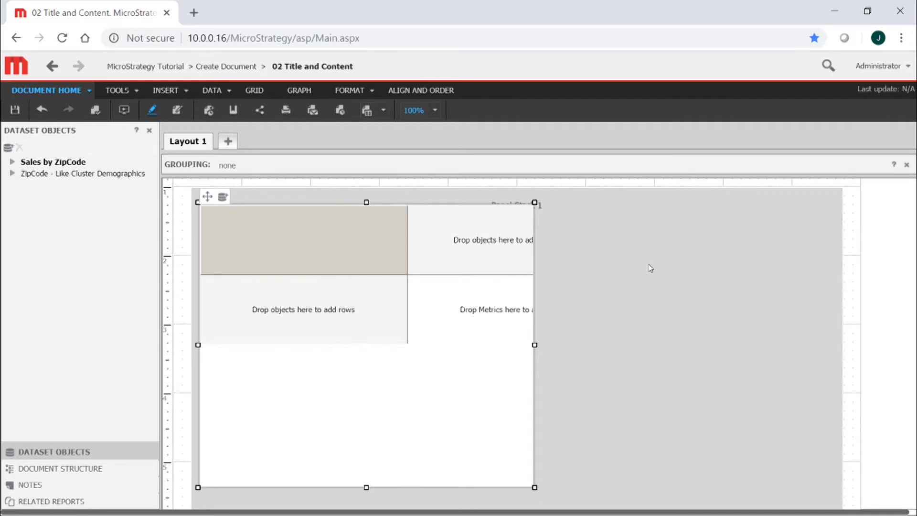
scroll(707, 263, down, 2)
scroll(715, 261, up, 3)
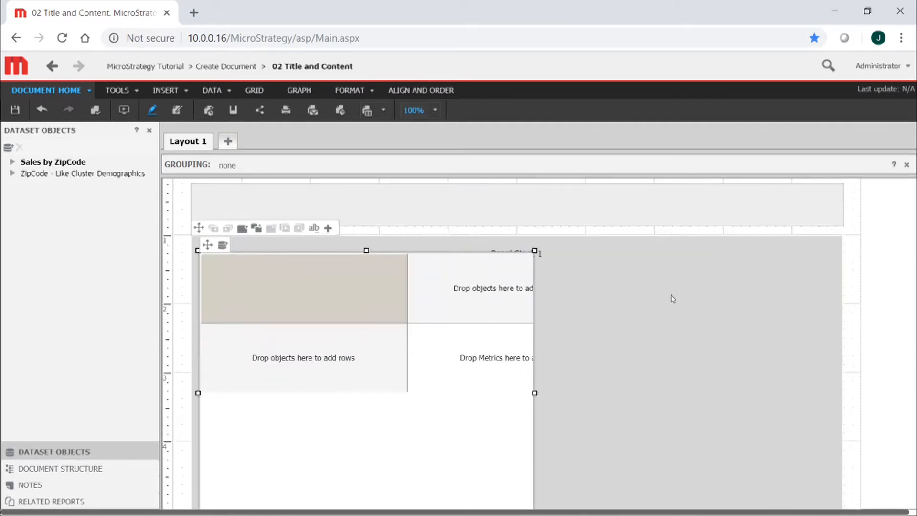
scroll(674, 282, down, 2)
right_click(587, 236)
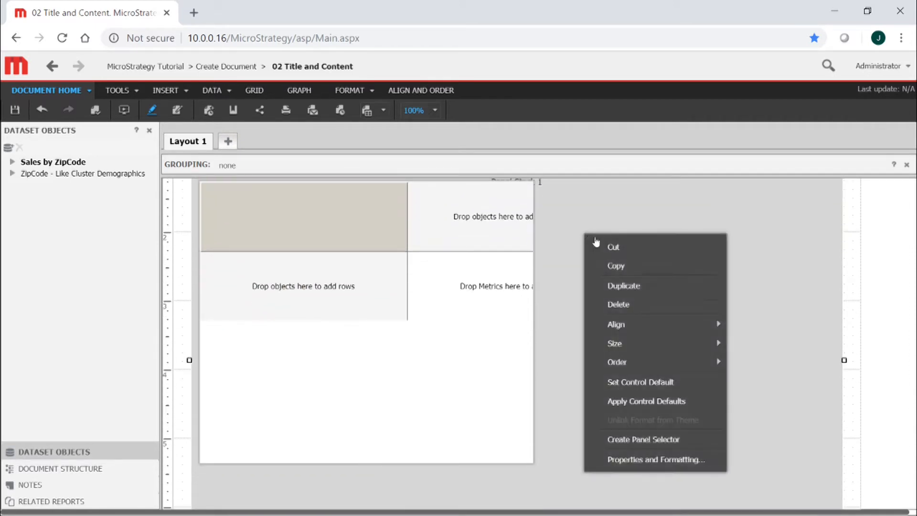
click(677, 210)
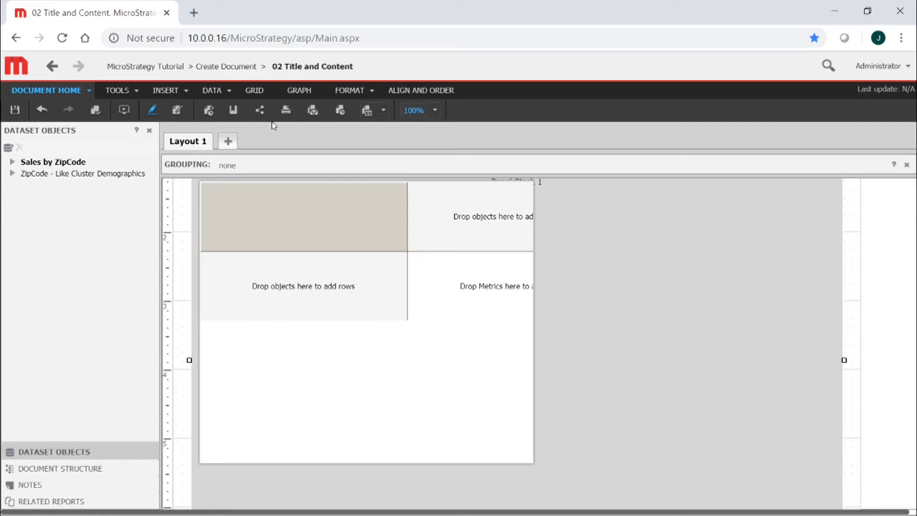
Step: Insert a new panel stack in the upper area beside the map widget, reaching to the content panel's right edge
click(184, 91)
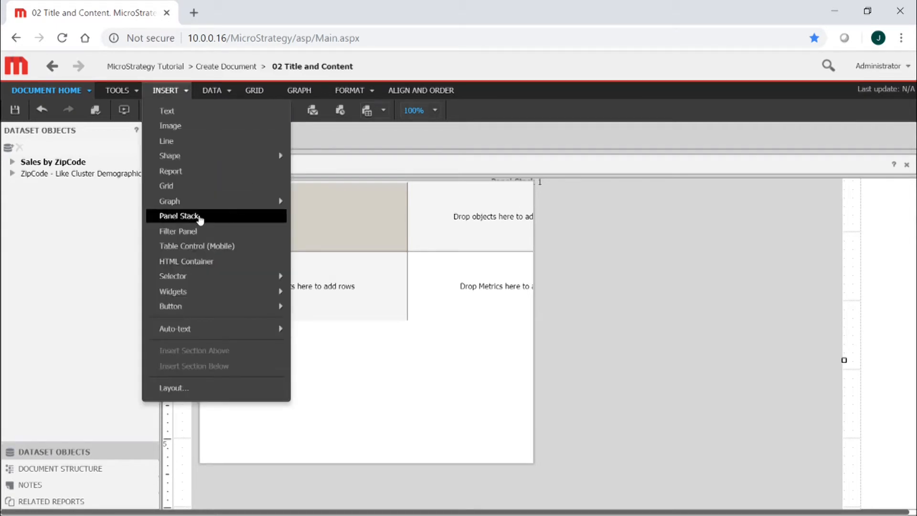
click(200, 216)
drag(537, 189, 836, 352)
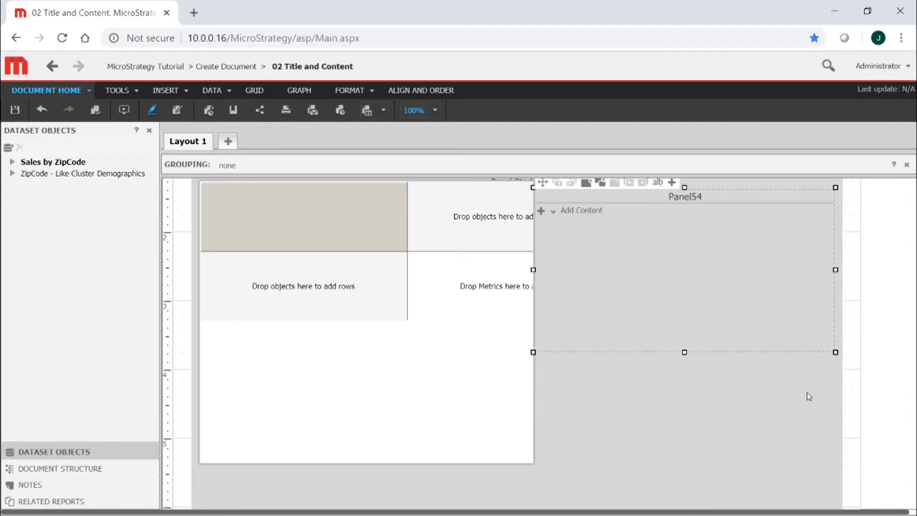
click(136, 91)
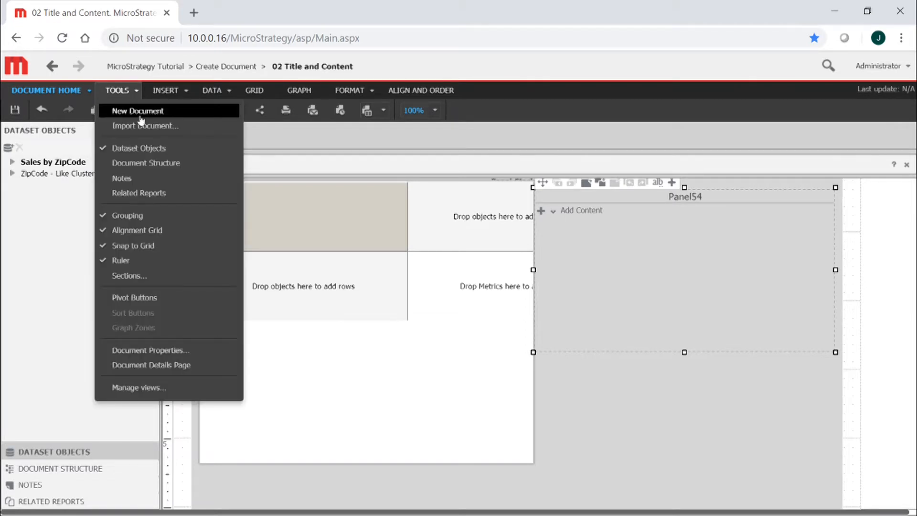
click(763, 449)
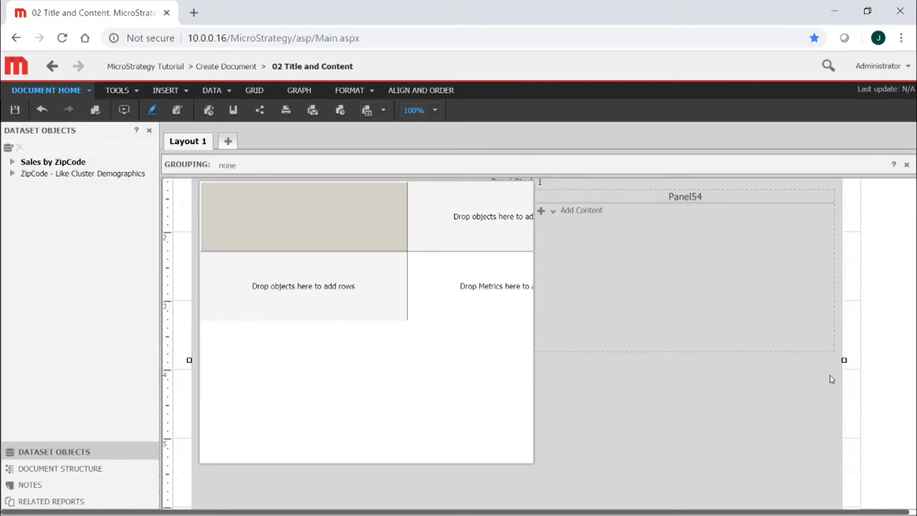
Step: Turn off the title bar of the new panel stack beside the map widget
click(787, 360)
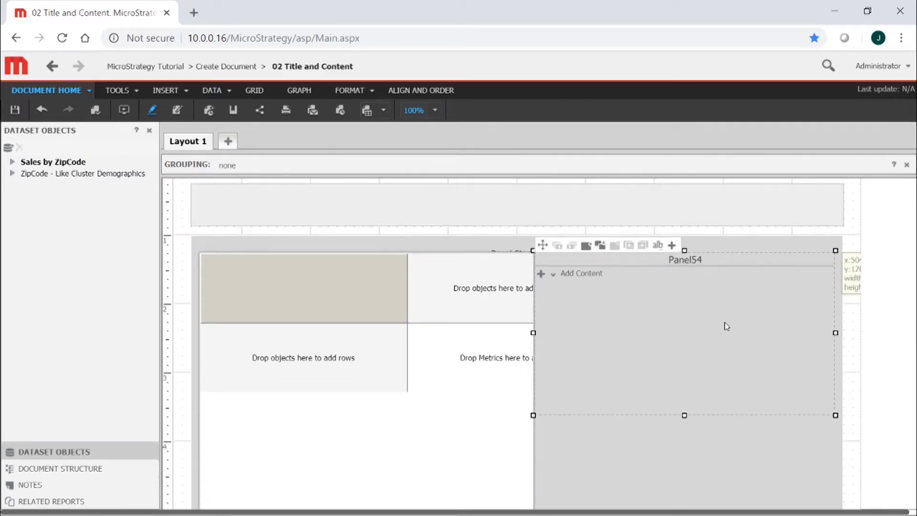
right_click(701, 331)
click(779, 503)
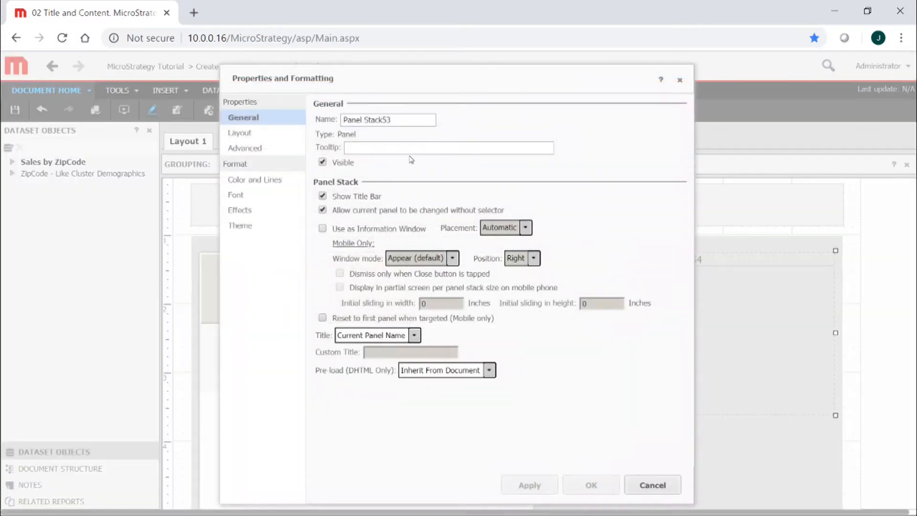
click(324, 196)
click(587, 485)
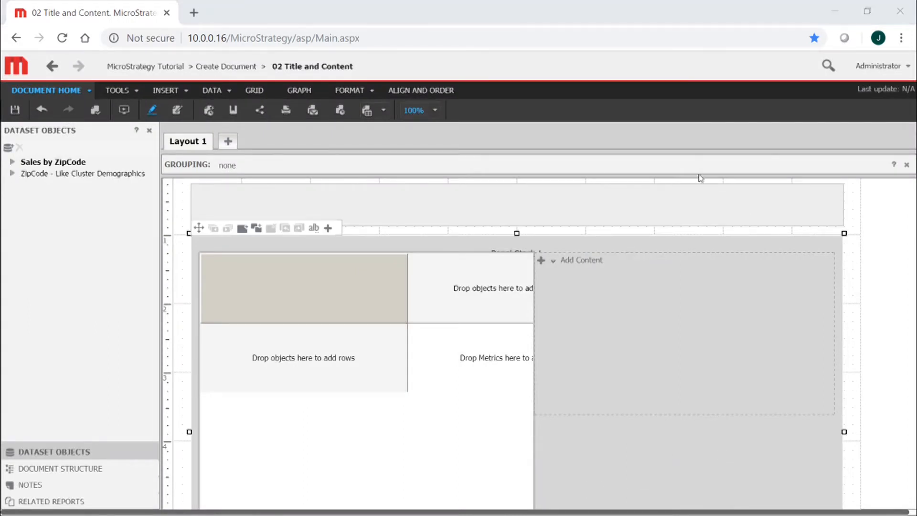
click(498, 218)
right_click(506, 217)
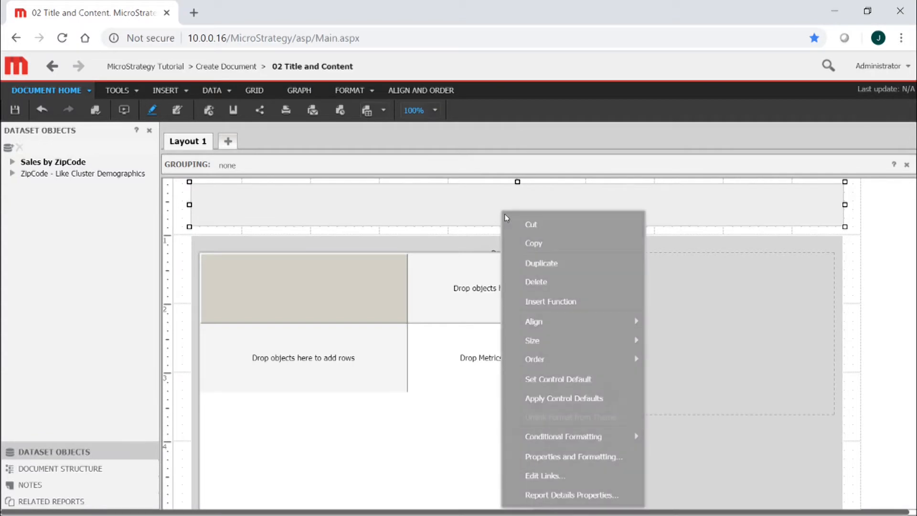
click(484, 196)
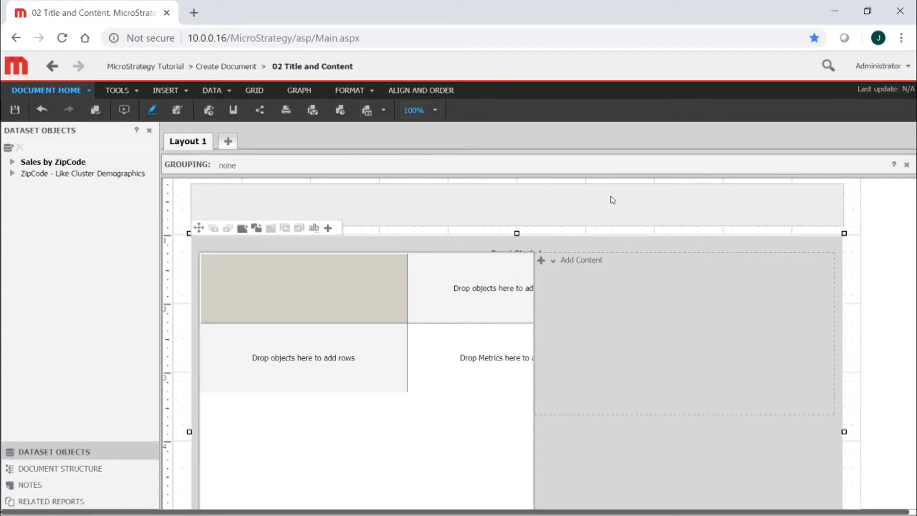
click(621, 246)
Step: Fill the empty title text field across the top of the document with dark blue
right_click(646, 205)
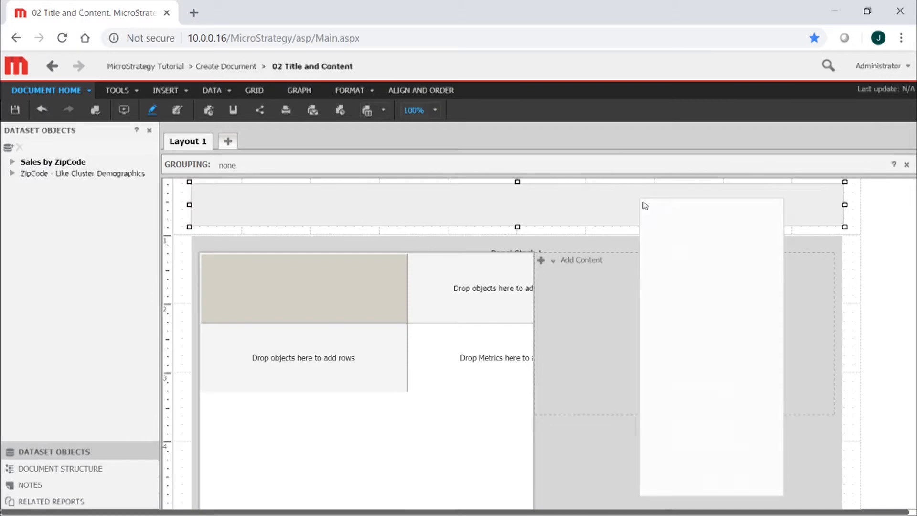
click(733, 450)
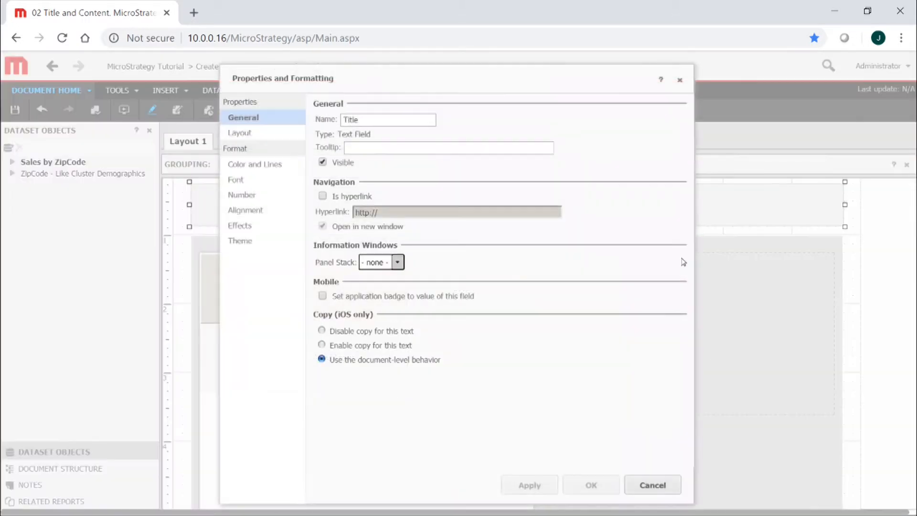
click(251, 165)
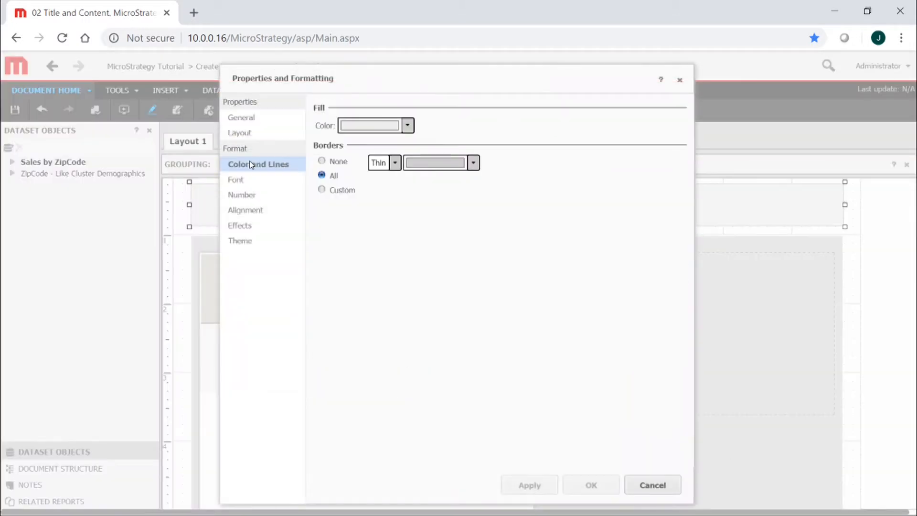
click(408, 126)
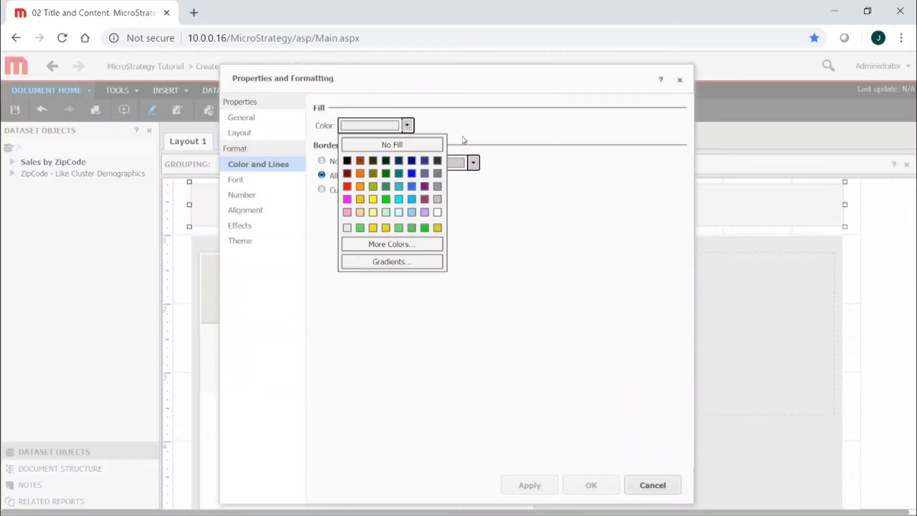
click(399, 161)
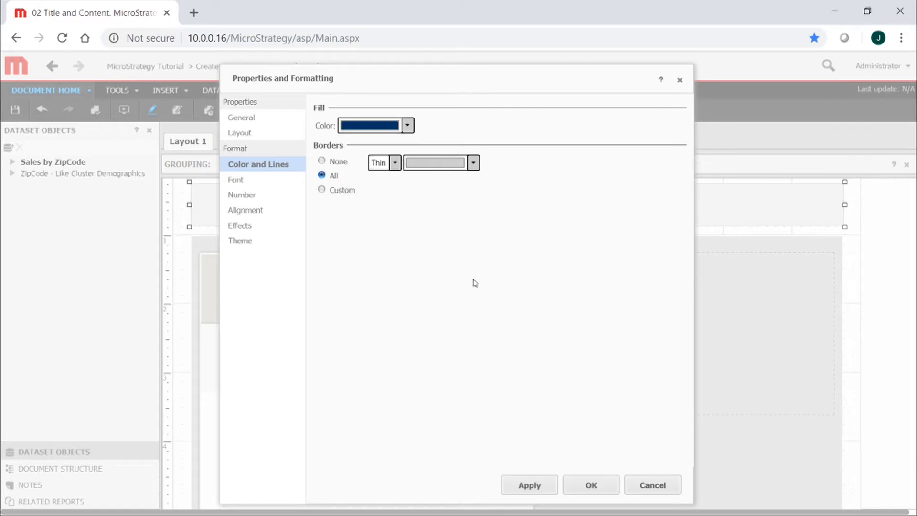
click(591, 485)
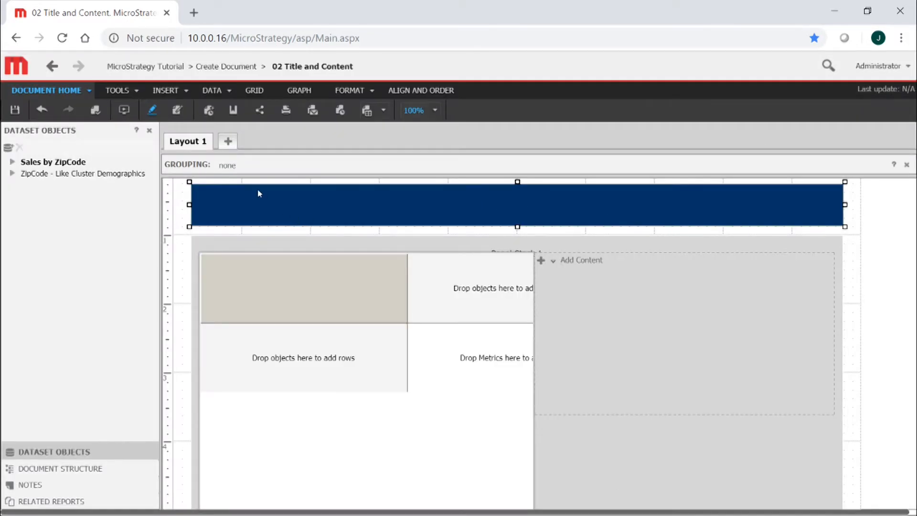
Step: Insert a text field over about the left third of the blue title banner reading "Zip Code Analysis"
click(167, 91)
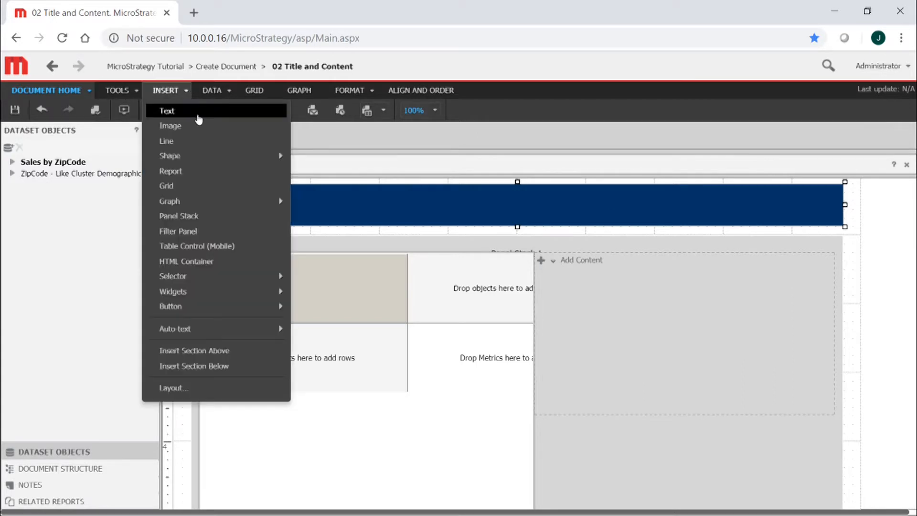
click(197, 112)
drag(240, 188, 483, 226)
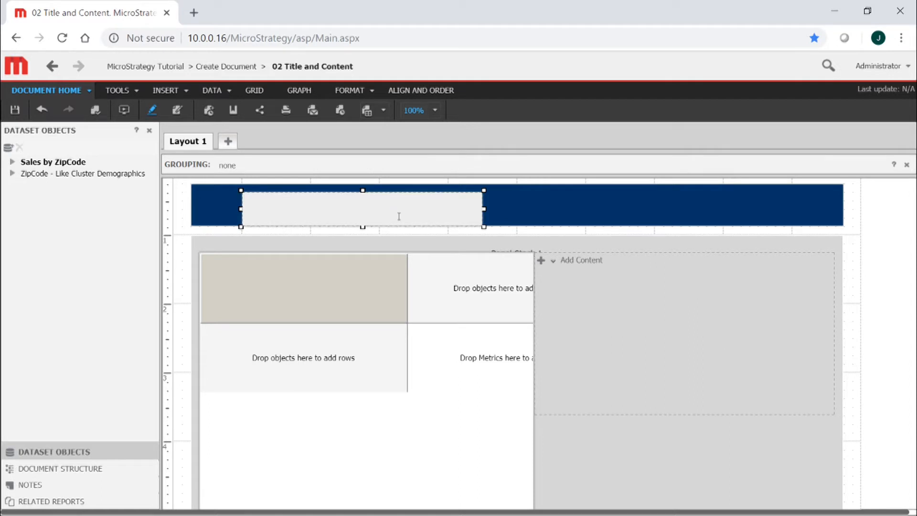
text(Zip Code Analysis)
click(575, 205)
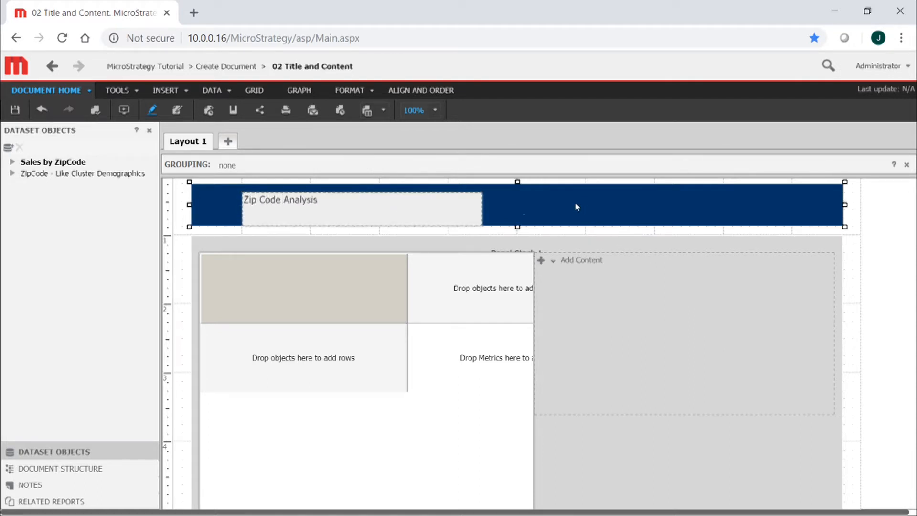
Step: Reduce the "Zip Code Analysis" text field's height slightly and set its font to size 20 in white
click(410, 210)
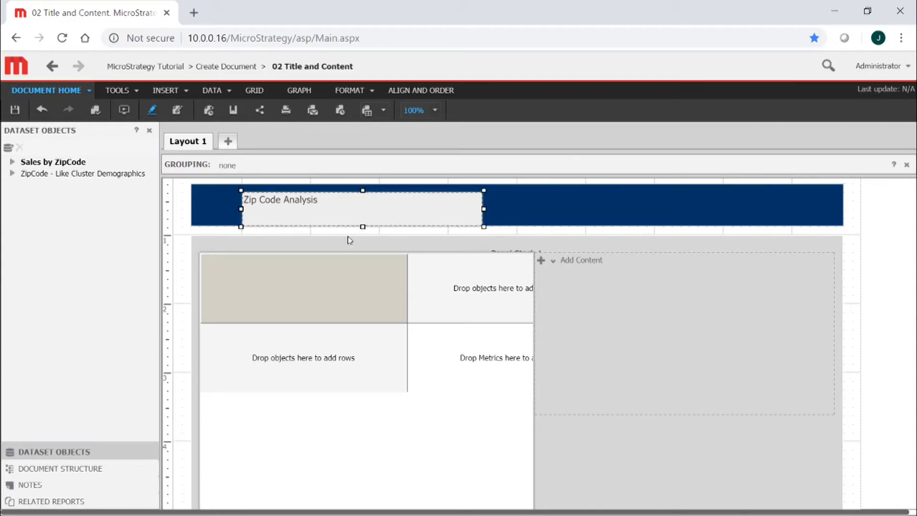
drag(363, 226, 363, 219)
right_click(379, 210)
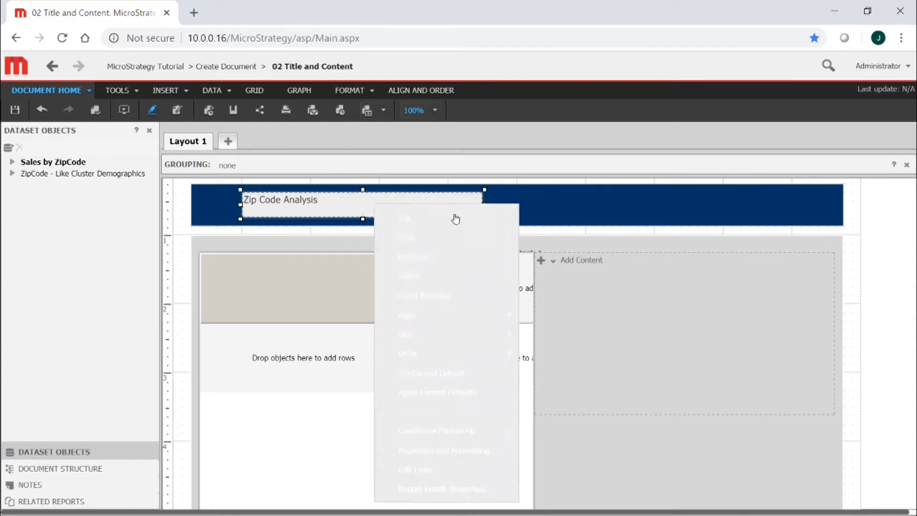
click(467, 449)
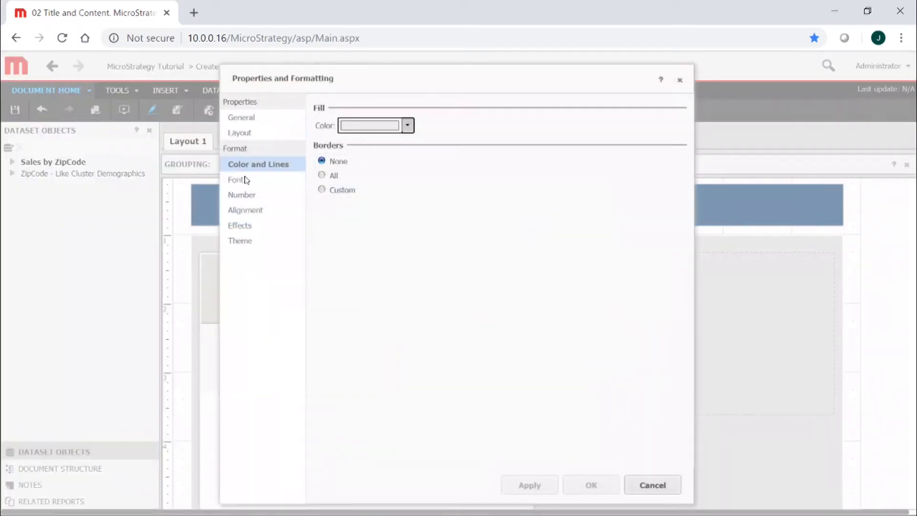
click(258, 194)
click(259, 180)
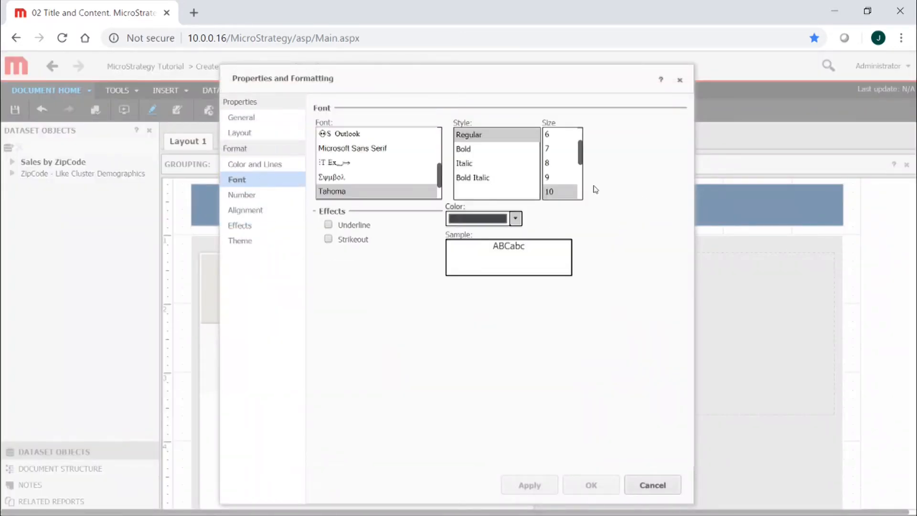
scroll(581, 170, down, 2)
click(555, 189)
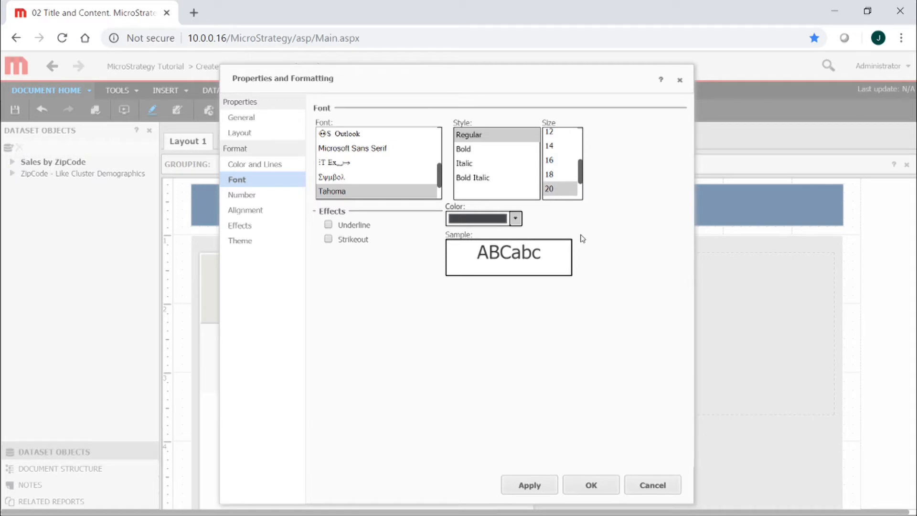
click(499, 222)
click(544, 290)
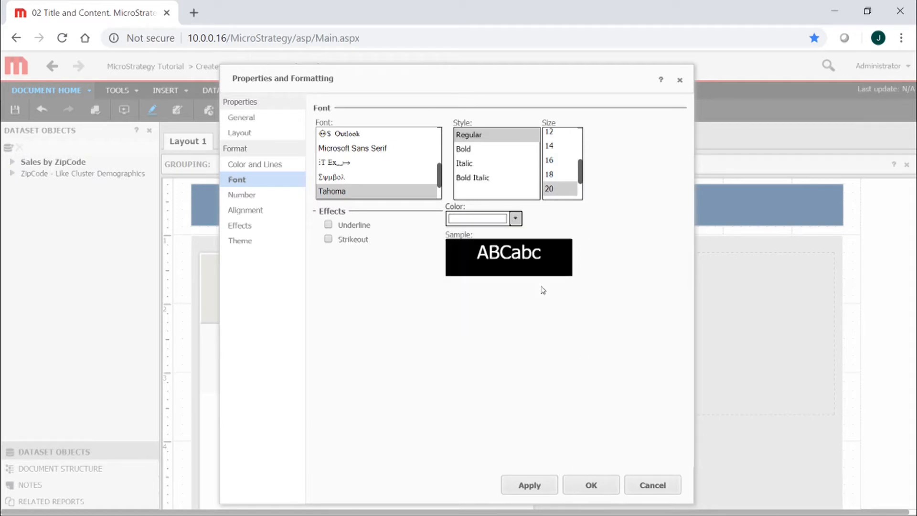
click(571, 174)
click(574, 190)
click(529, 485)
click(590, 485)
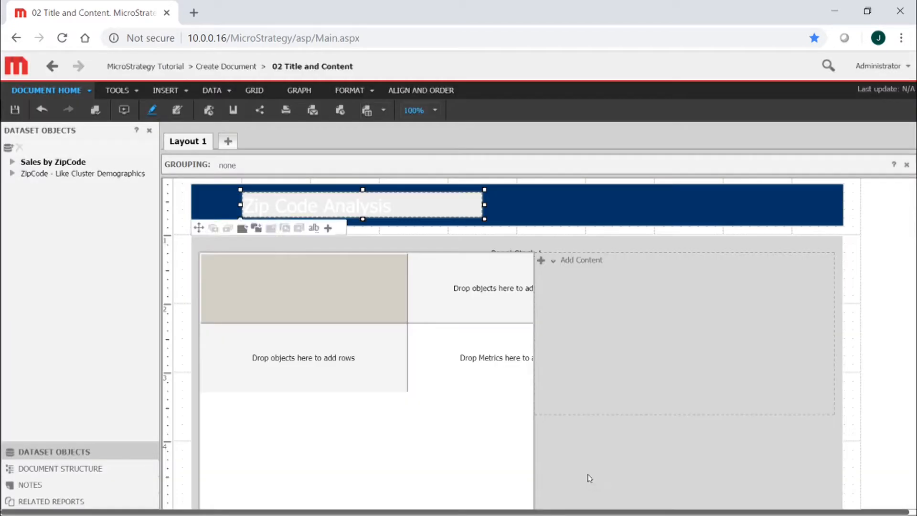
Step: Set the "Zip Code Analysis" text field's background to No Fill
right_click(495, 197)
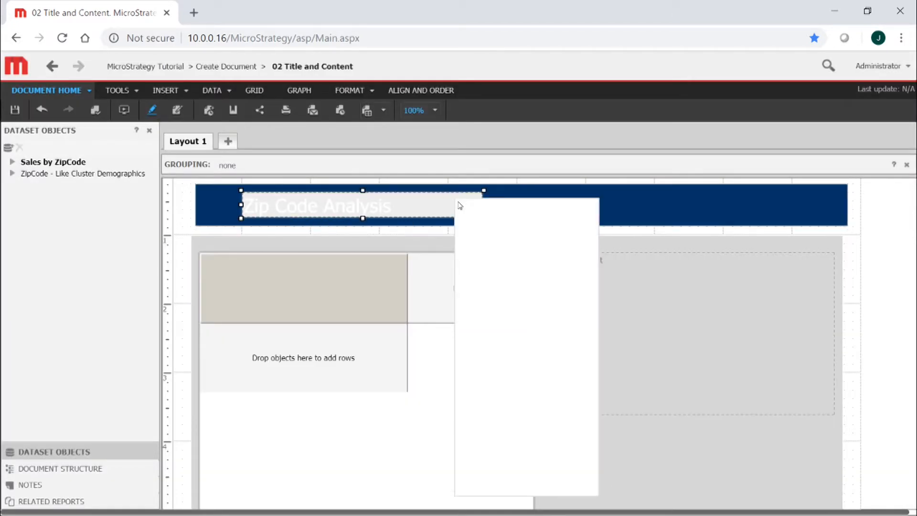
click(569, 444)
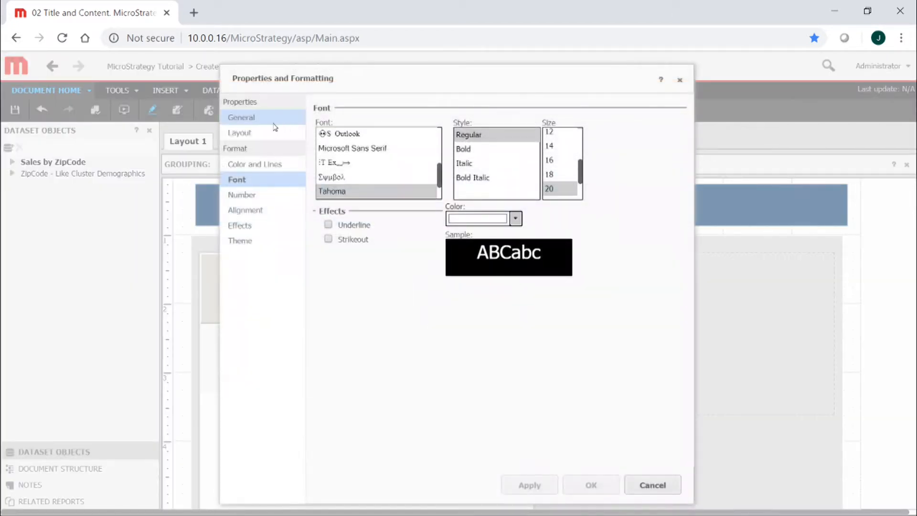
click(245, 168)
click(408, 126)
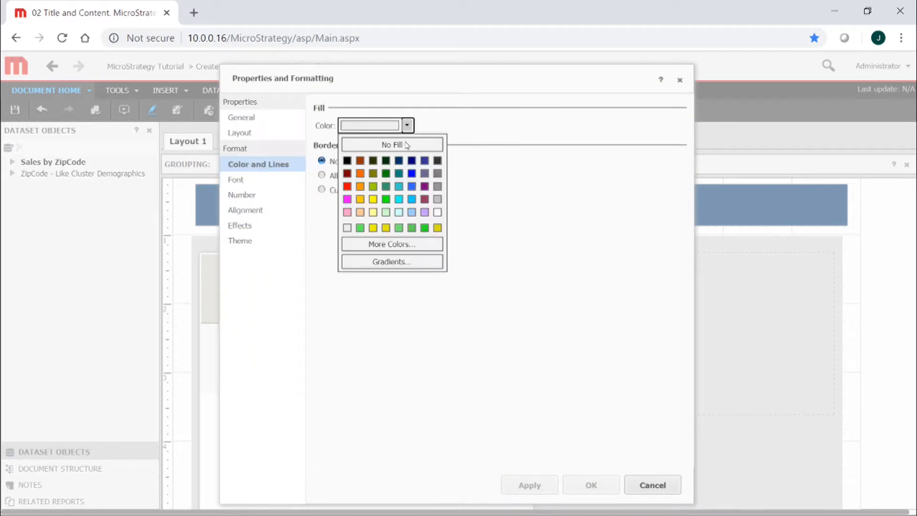
click(396, 143)
click(591, 485)
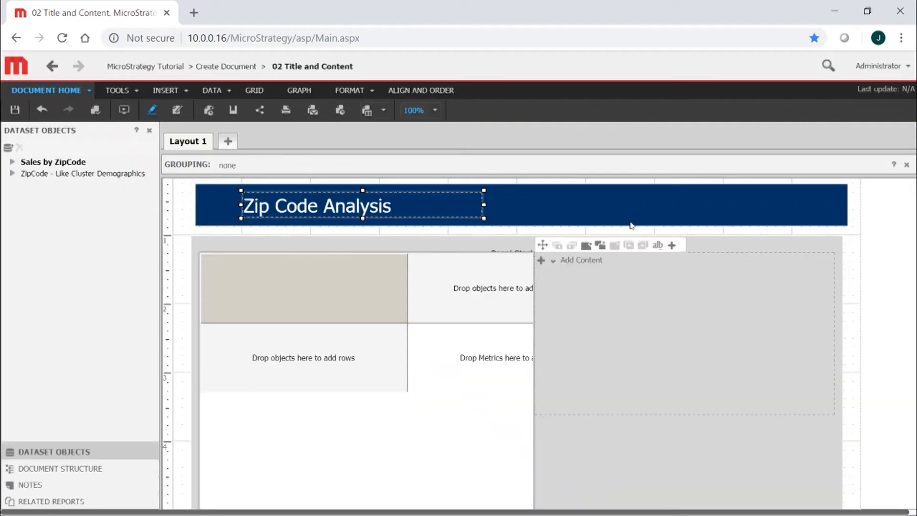
right_click(471, 197)
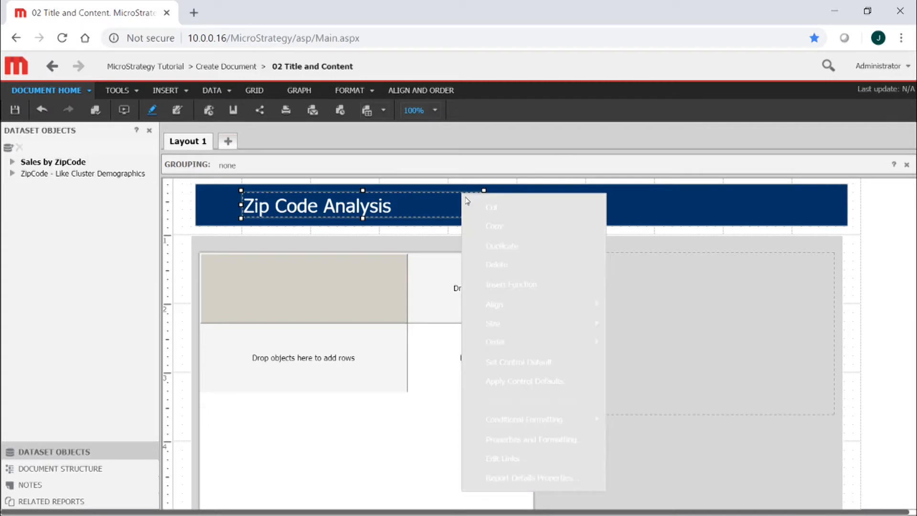
click(526, 440)
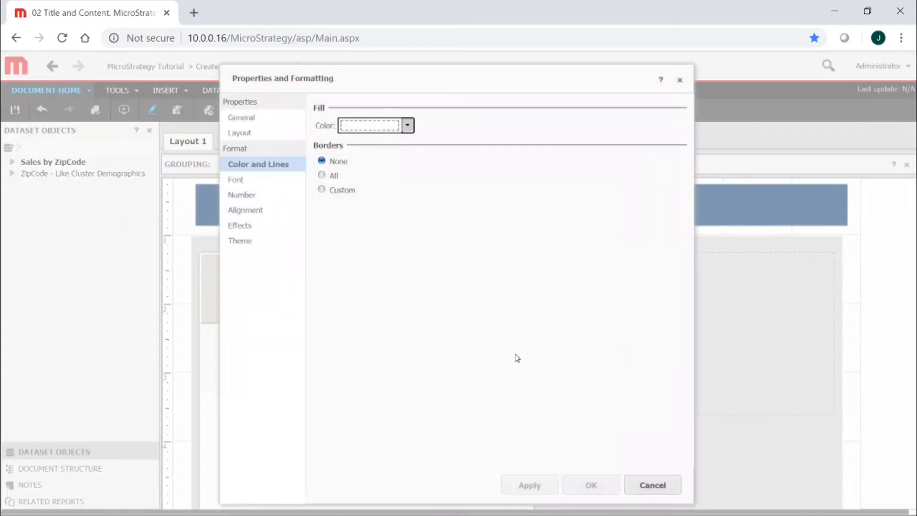
click(652, 485)
click(600, 189)
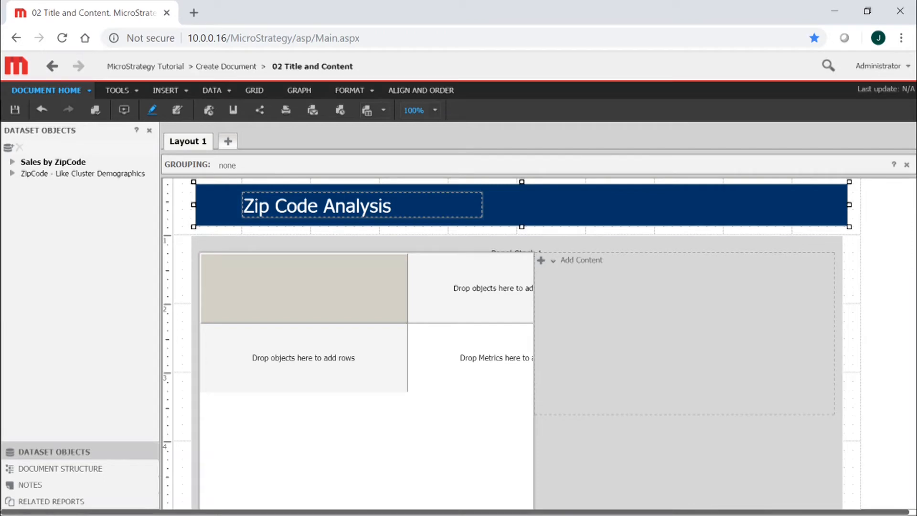
Step: Try to extend the content panel stack's upper edge to the title banner
click(758, 246)
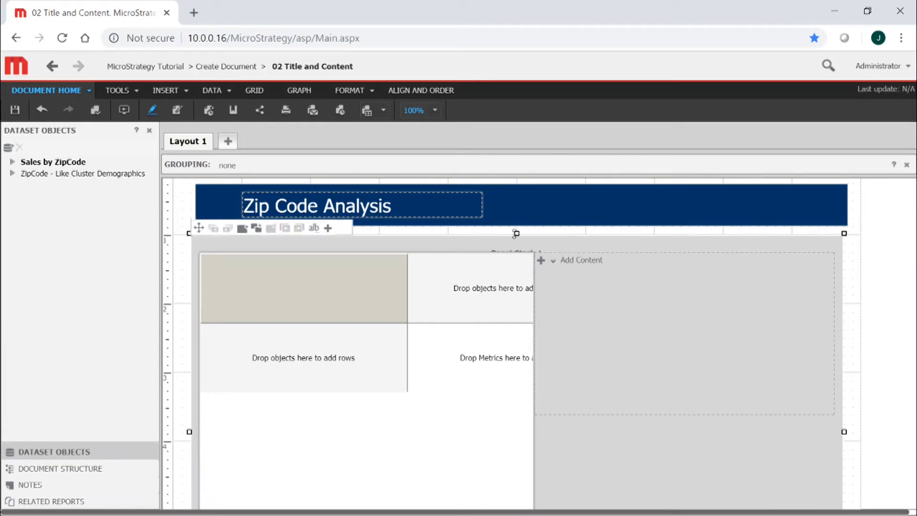
drag(516, 233, 516, 223)
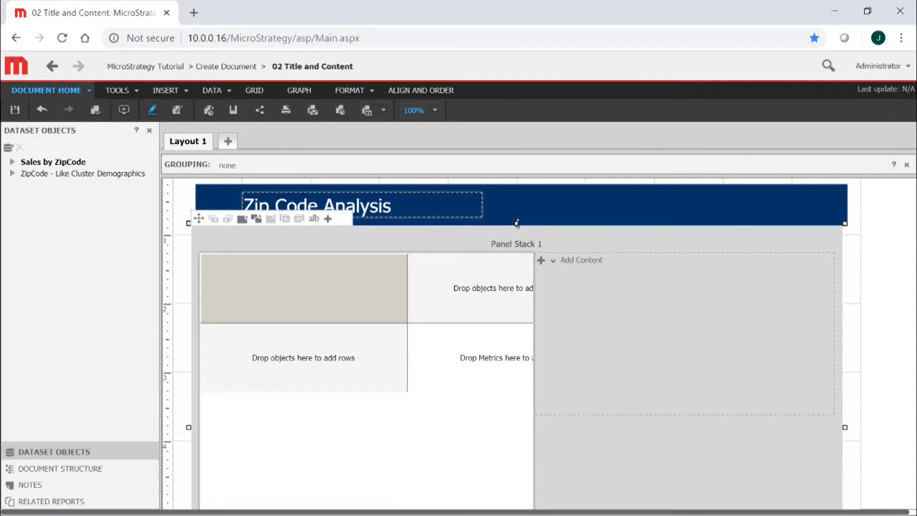
drag(517, 223, 519, 235)
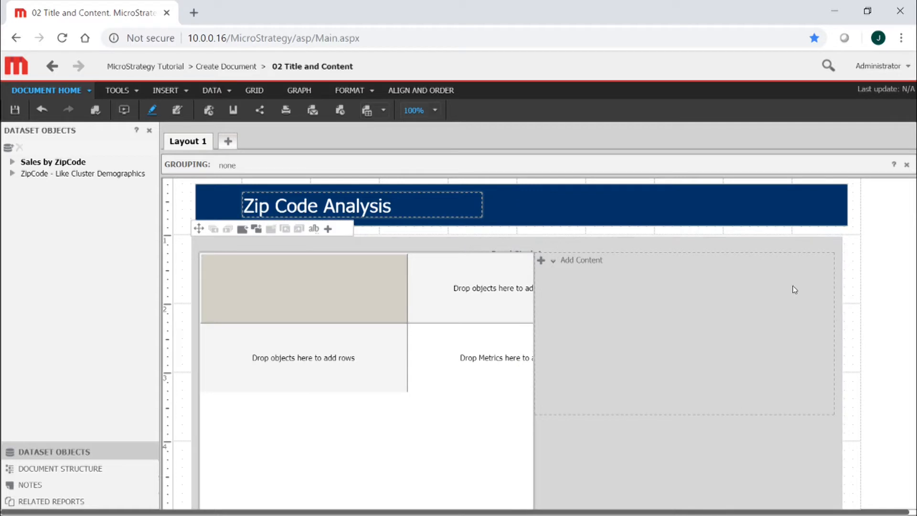
Step: Widen the content panel stack slightly so its right edge reaches just beyond the title banner
click(815, 358)
drag(844, 432, 854, 433)
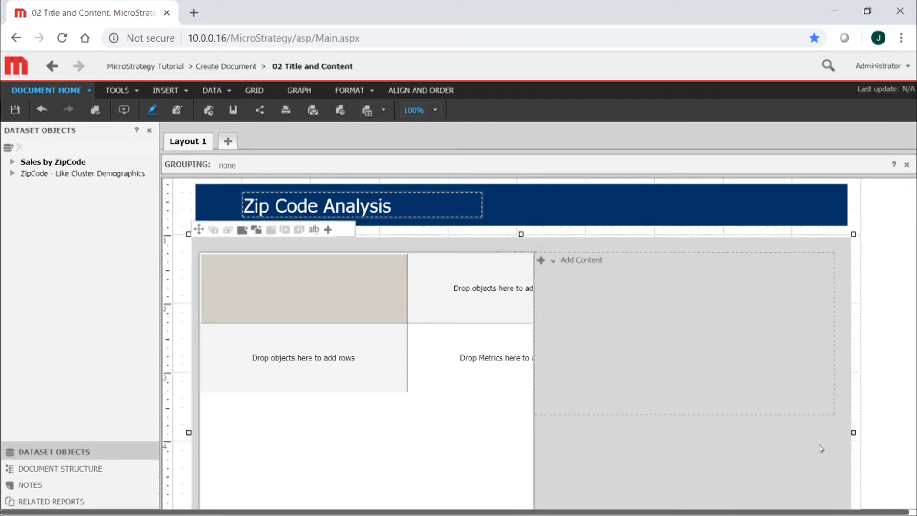
Step: Lower the map widget's upper edge slightly inside the content panel stack, reducing its height
scroll(821, 449, down, 2)
click(413, 301)
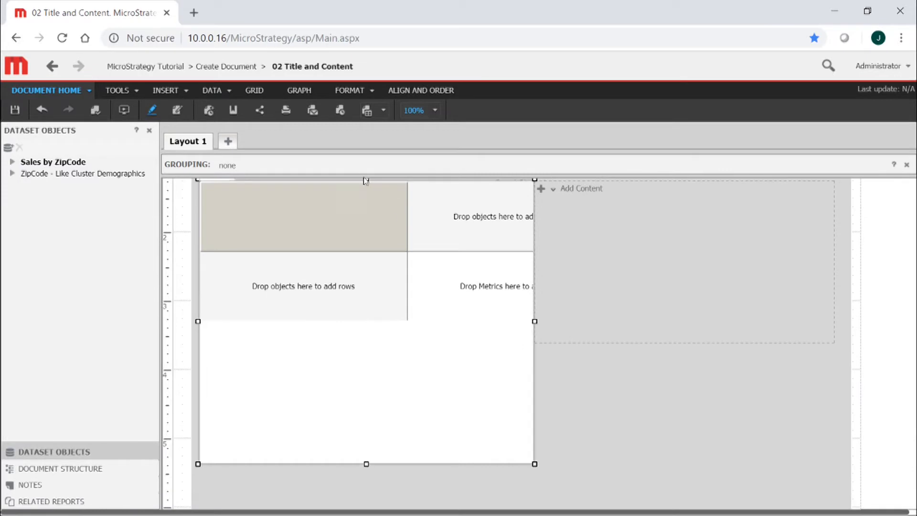
drag(366, 179, 366, 206)
Step: Move the nested panel stack beside the map widget down until its upper edge lines up with the widget's
click(692, 254)
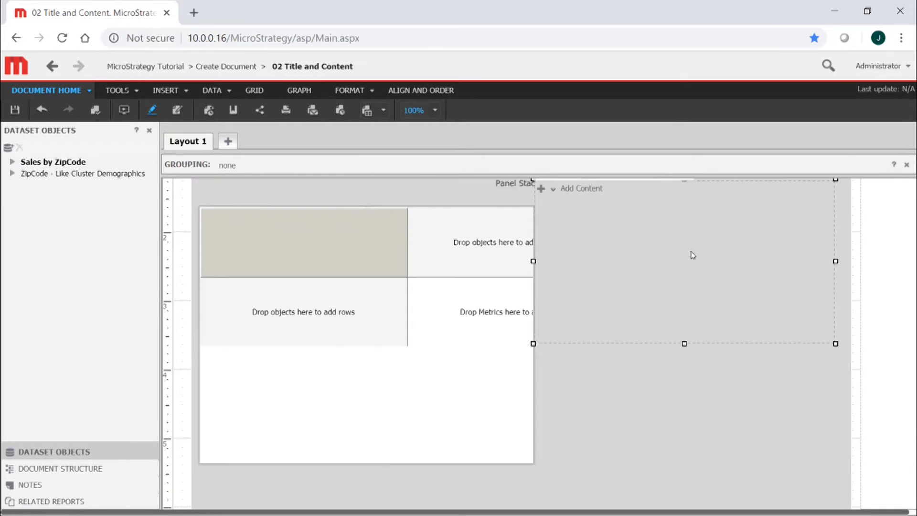
click(687, 294)
scroll(726, 359, up, 3)
drag(537, 266, 539, 296)
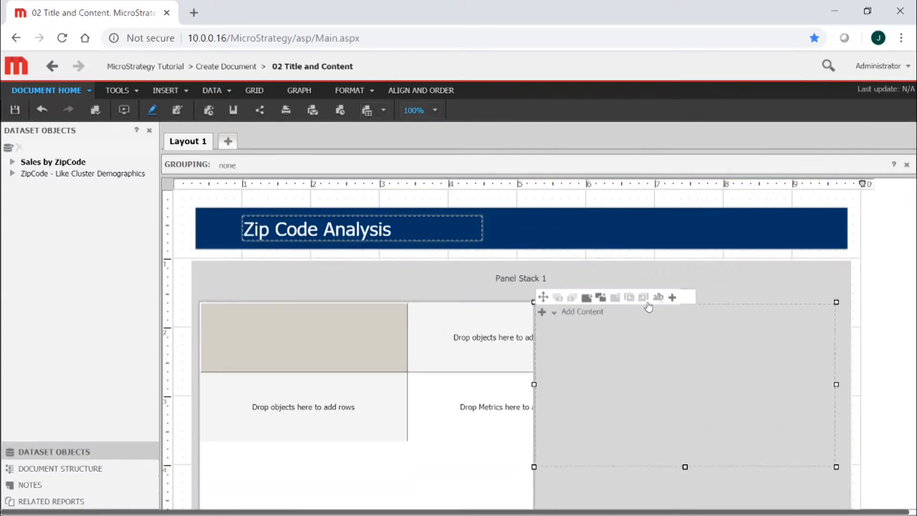
click(752, 274)
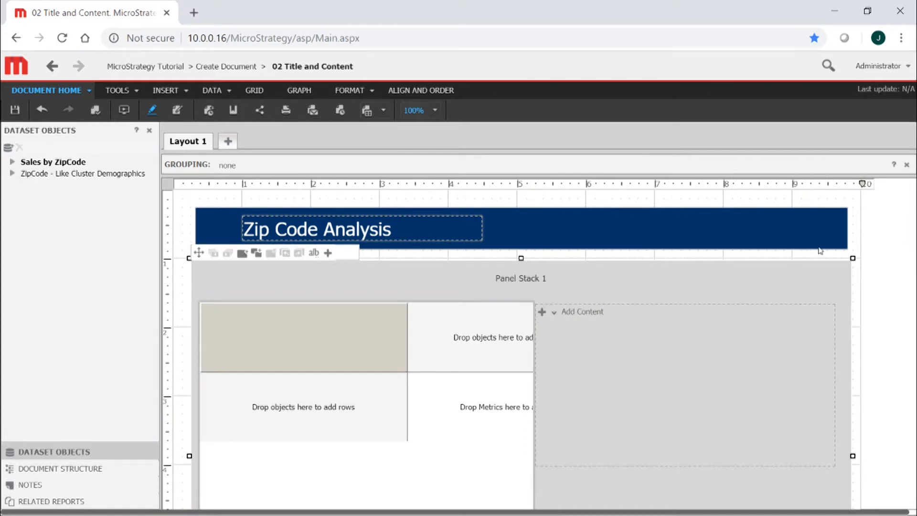
Step: Add Zip Code from the Sales by ZipCode dataset to the map widget's rows and Profit as its metric
scroll(871, 270, down, 3)
scroll(696, 256, up, 2)
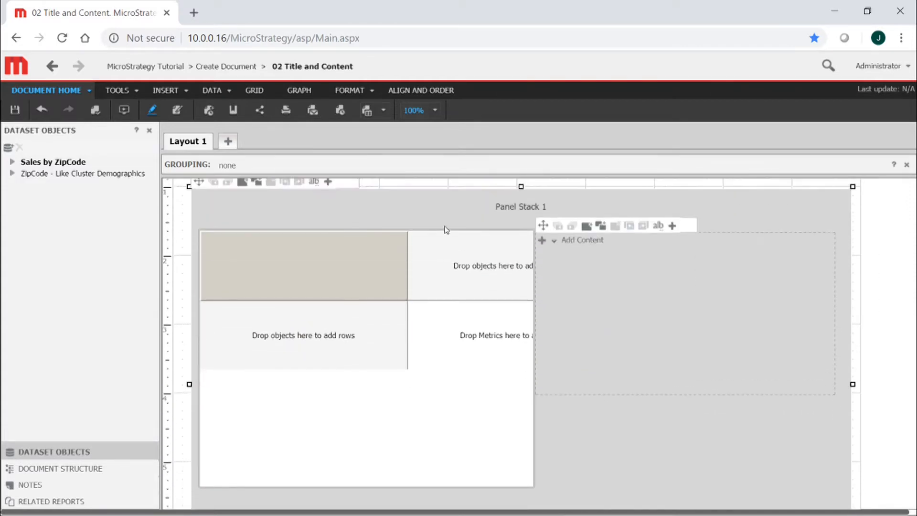
click(414, 297)
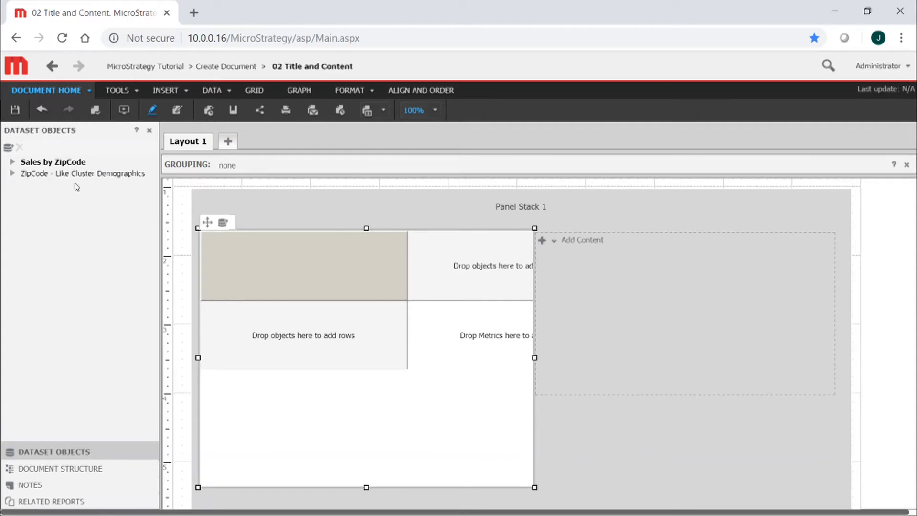
click(12, 162)
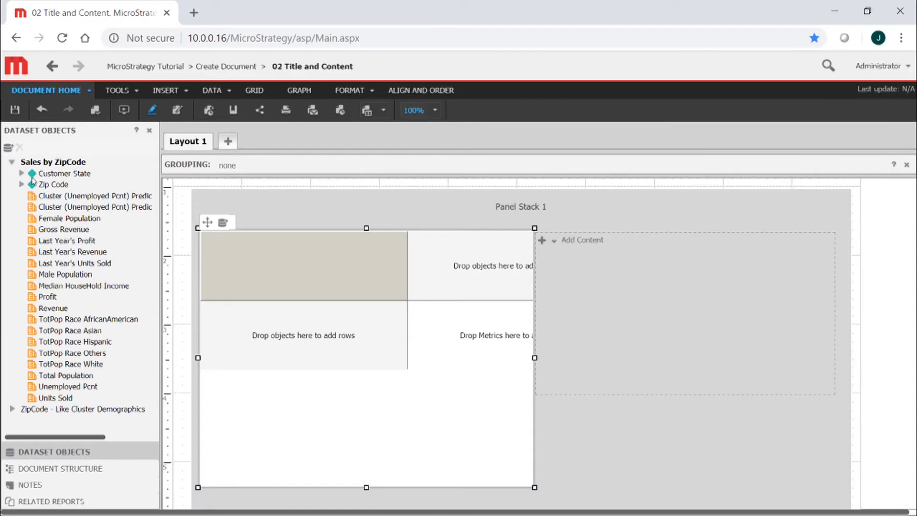
drag(49, 187, 311, 349)
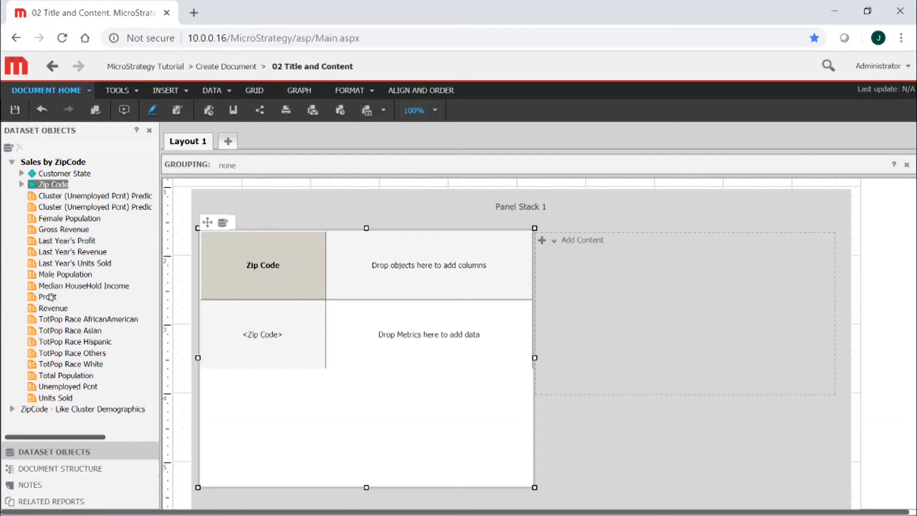
drag(48, 298, 446, 339)
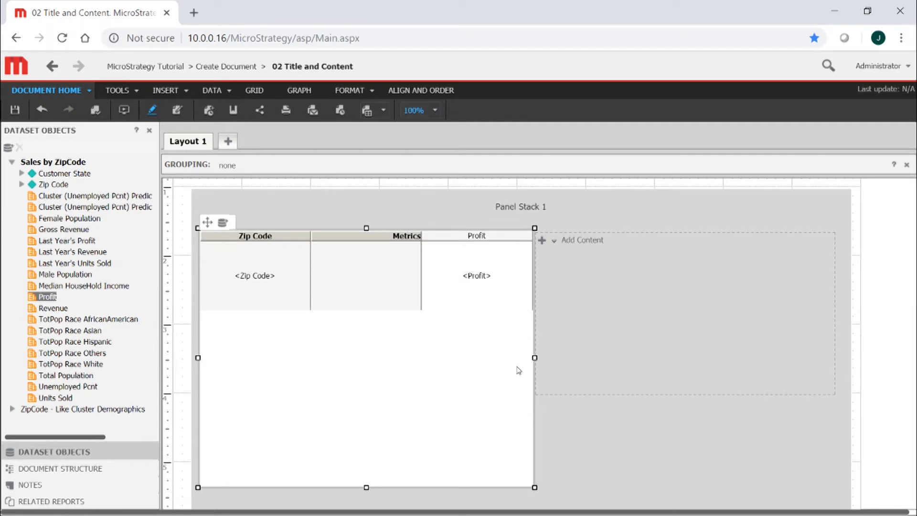
Step: Save the document as "Demo Zip Code DB" in the Demo Dashboard folder of Shared Reports
click(14, 110)
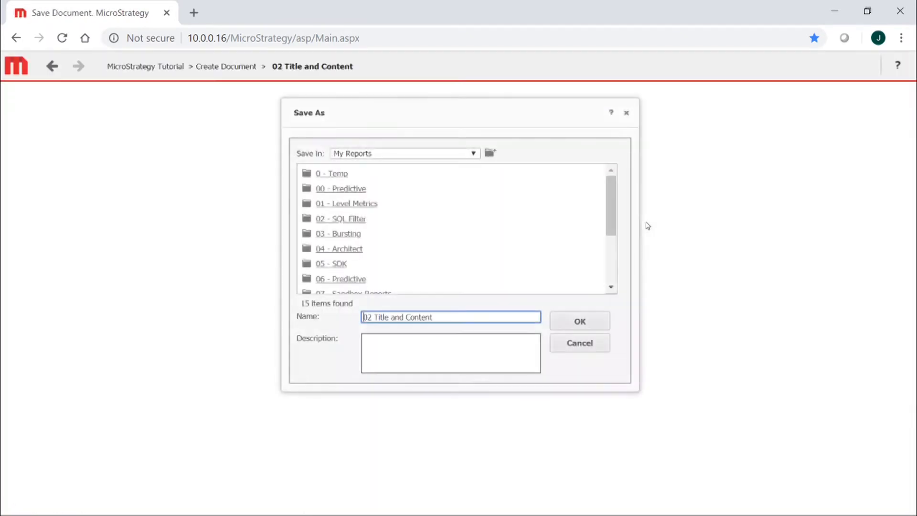
click(473, 153)
click(377, 175)
click(473, 153)
click(368, 174)
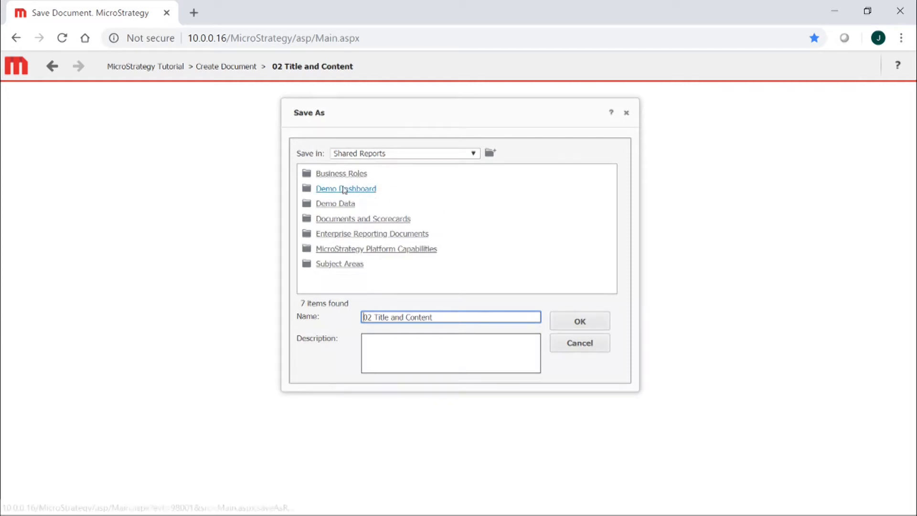
click(345, 189)
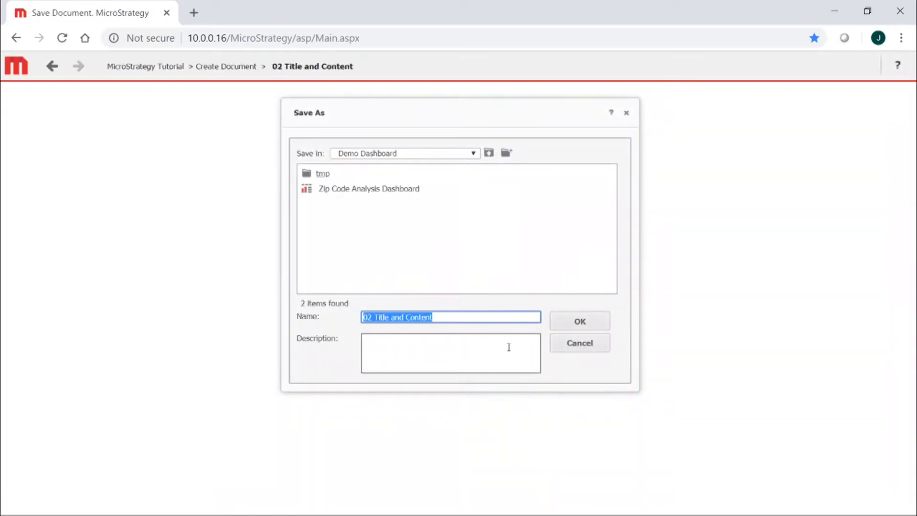
text(Demo)
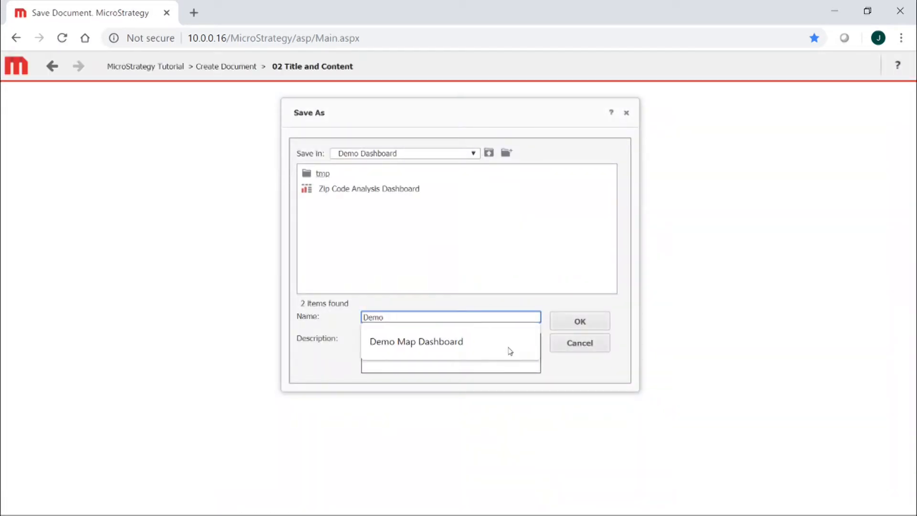
text( Zip Code DB)
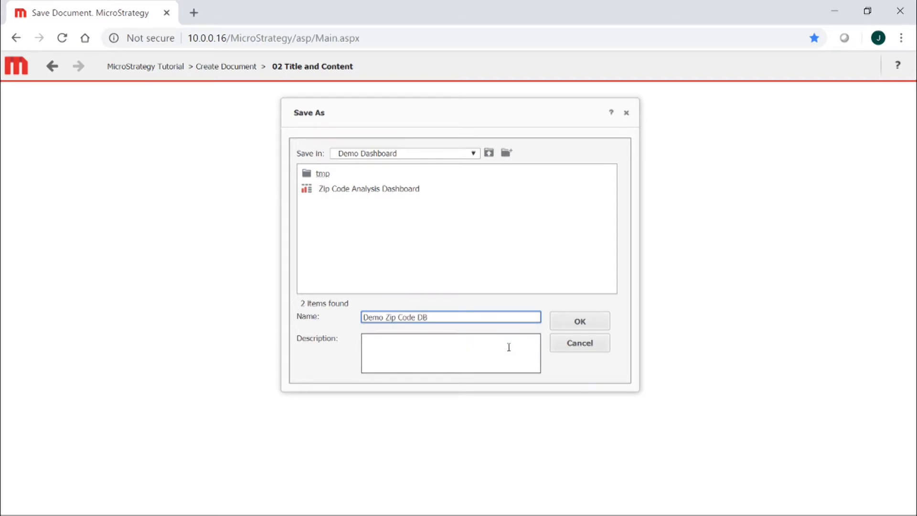
click(594, 320)
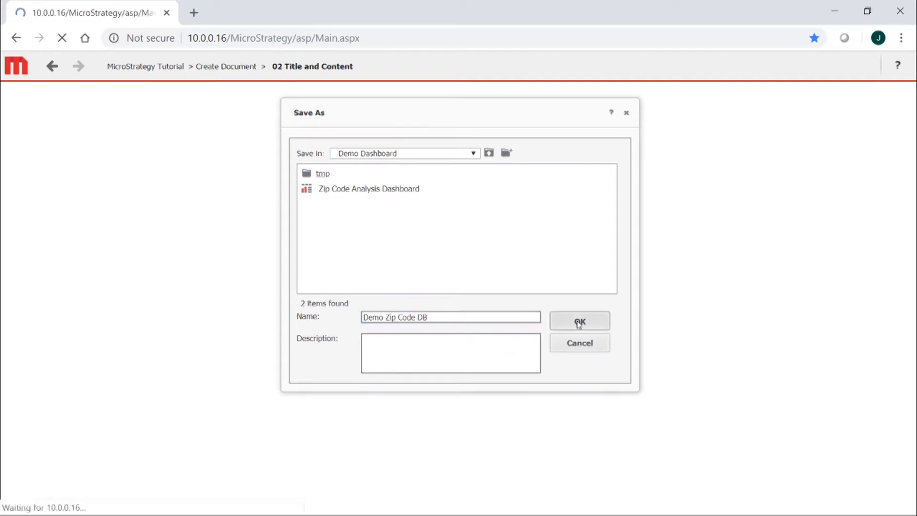
Step: Run the saved document and zoom the map in to the United States
click(507, 160)
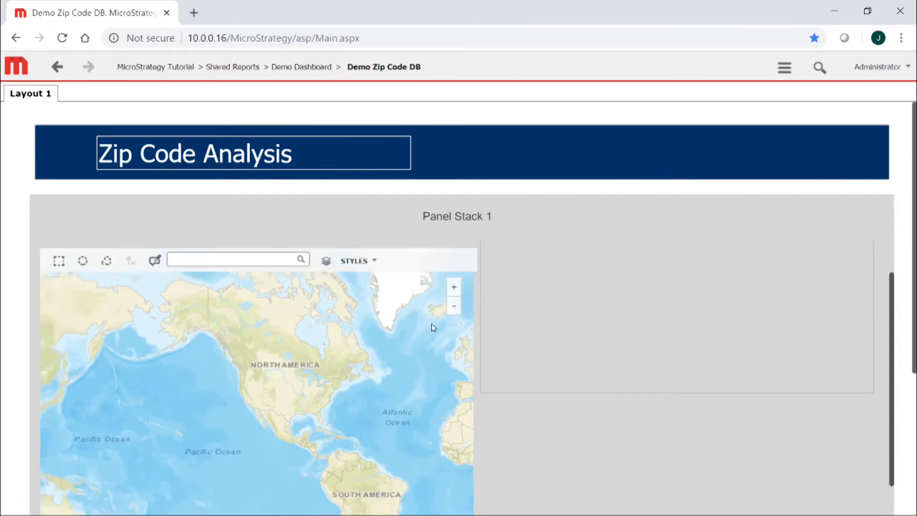
click(454, 287)
click(454, 287)
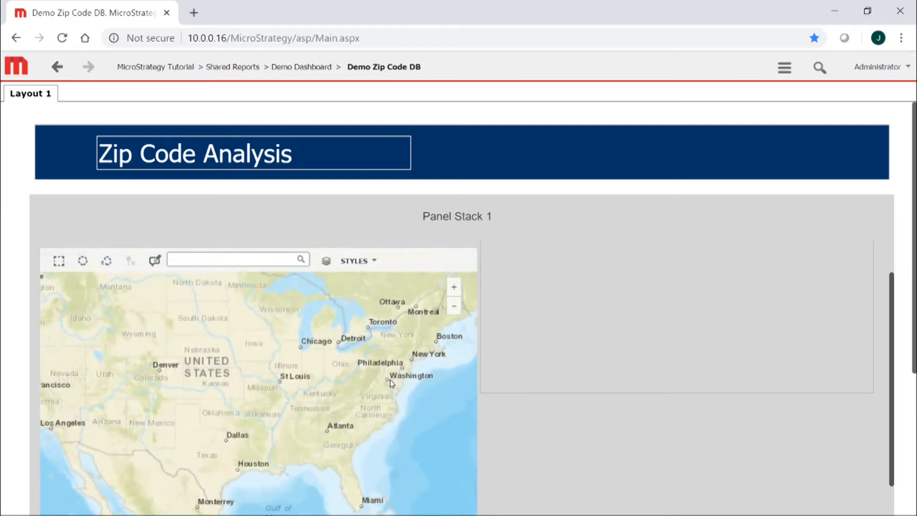
Step: Reopen the document for editing and extend the content panel stack's upper edge to the title banner
click(785, 68)
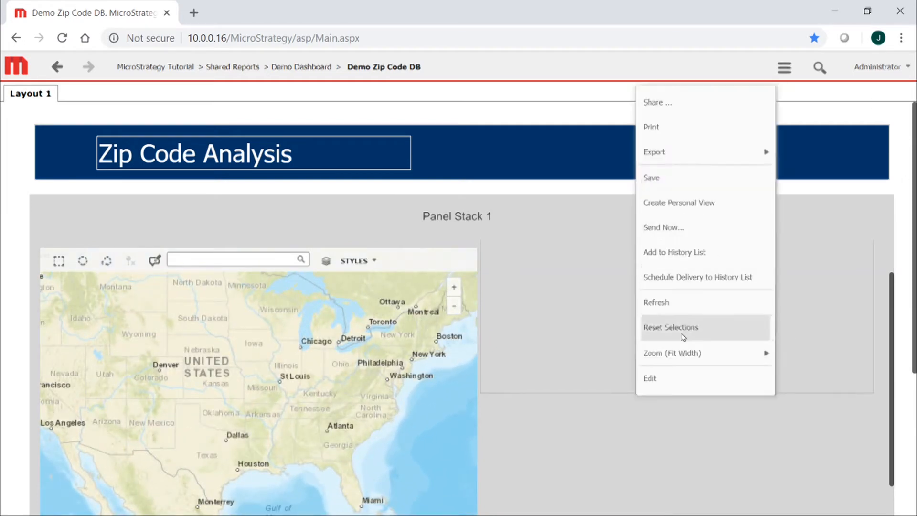
click(662, 380)
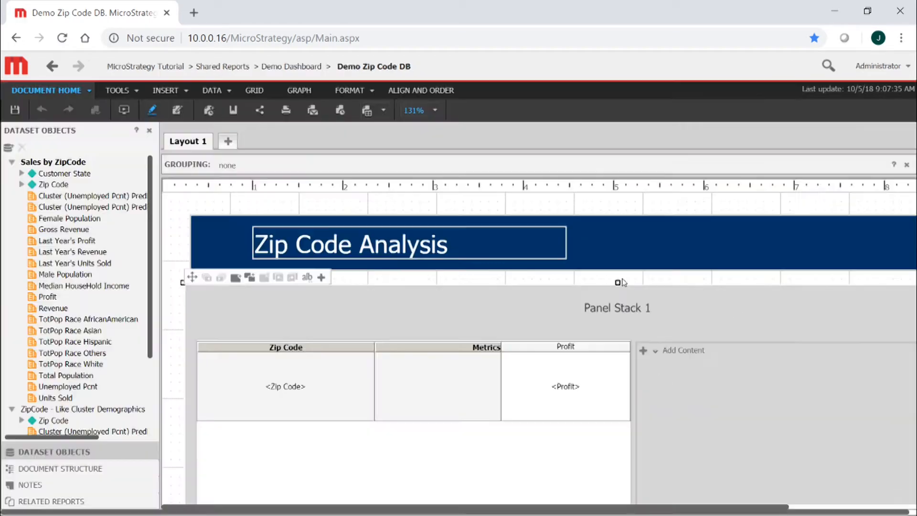
drag(618, 282, 618, 269)
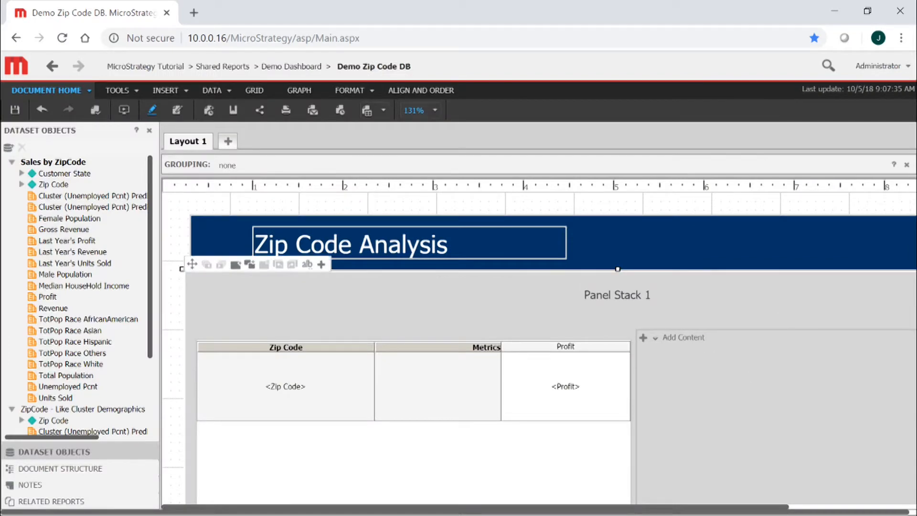
Step: Lower the nested panel stack's upper edge to about the level of the map widget's upper edge
click(688, 373)
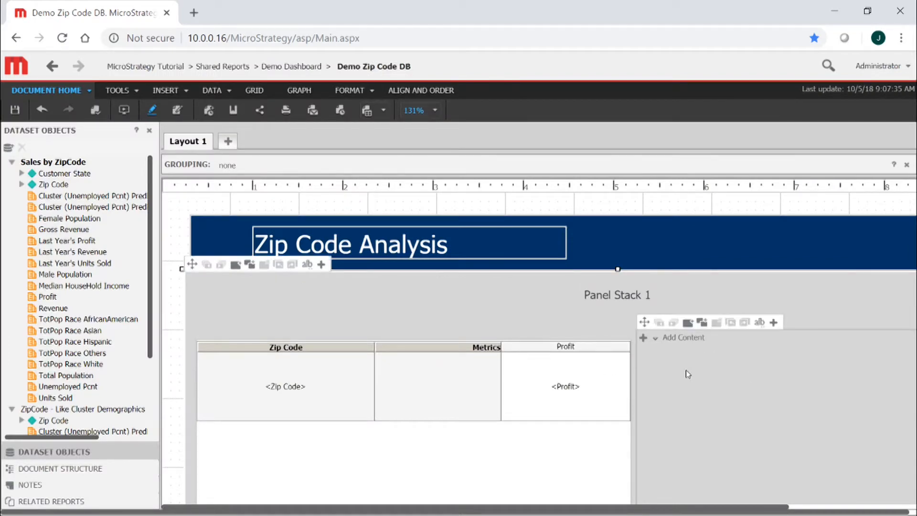
drag(834, 328, 833, 342)
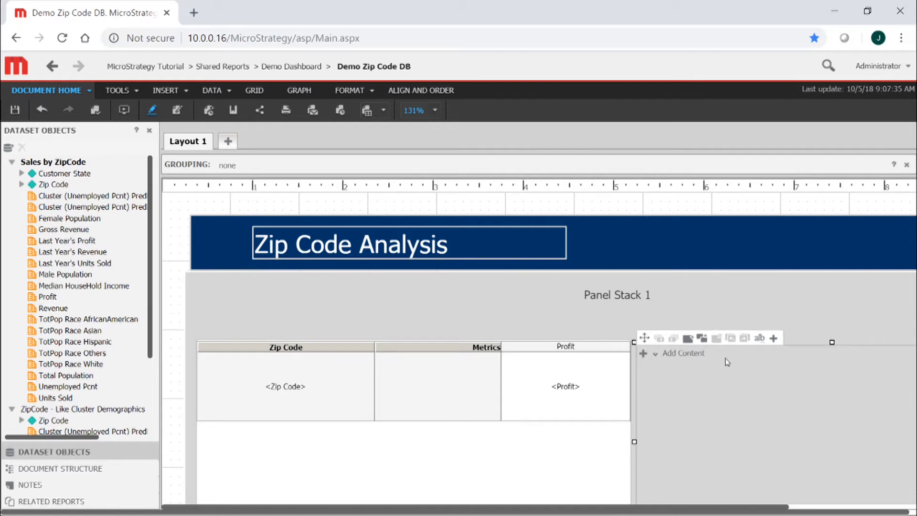
click(357, 301)
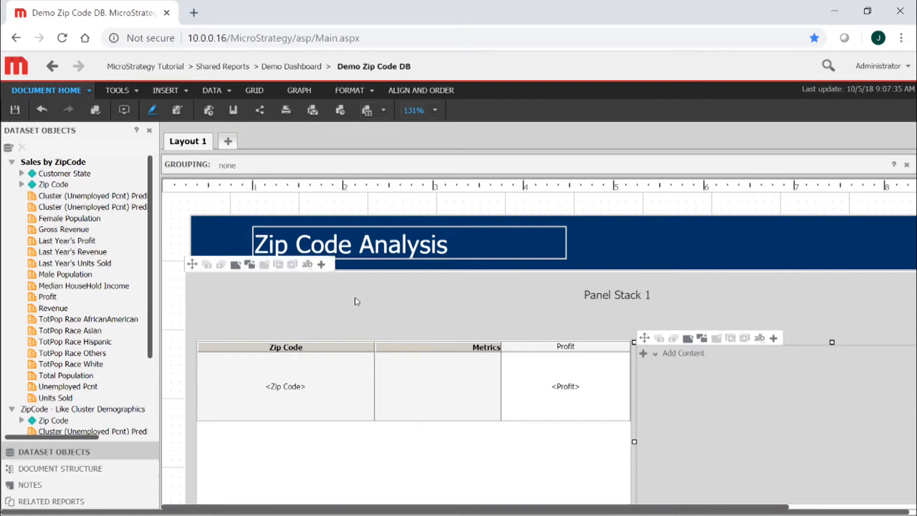
Step: Insert a wide panel stack in the strip between the title banner and the map widget
click(180, 91)
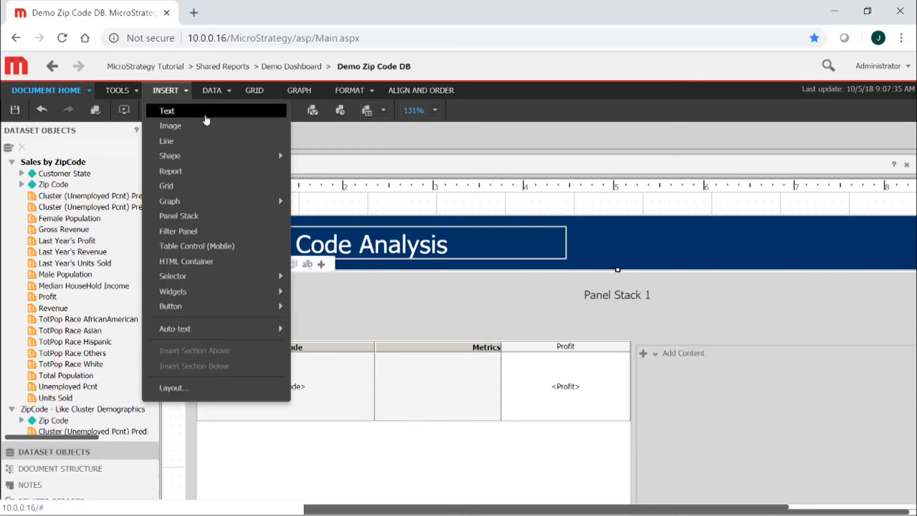
click(165, 213)
drag(190, 275, 907, 331)
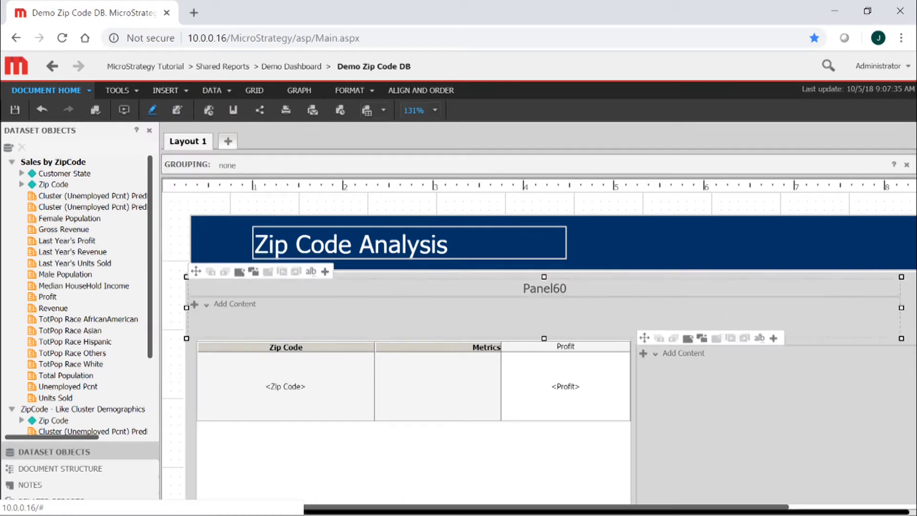
Step: Hide the title bar of the new panel stack below the title banner
right_click(587, 312)
click(661, 501)
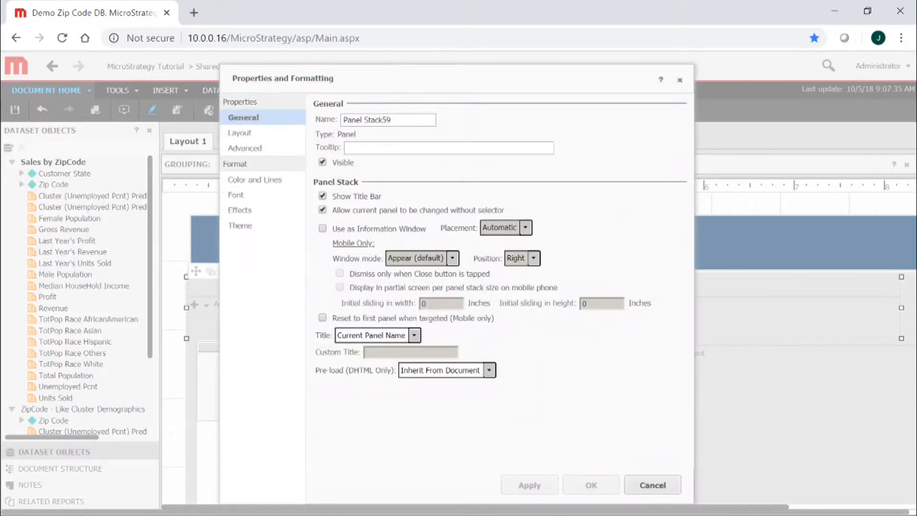
click(323, 196)
click(591, 485)
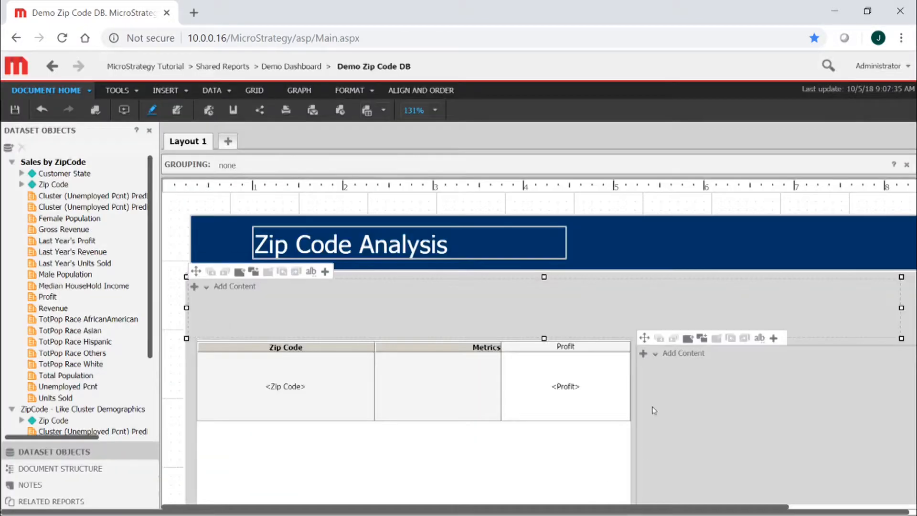
Step: Rename the panel stack below the title banner as "kpi_panel_stack"
right_click(626, 337)
click(719, 502)
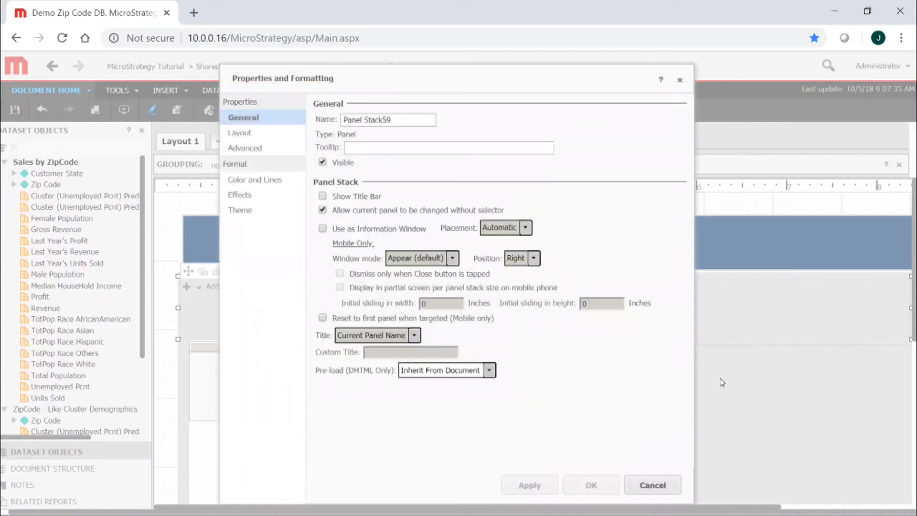
click(264, 119)
drag(420, 120, 334, 123)
text(kpi_p)
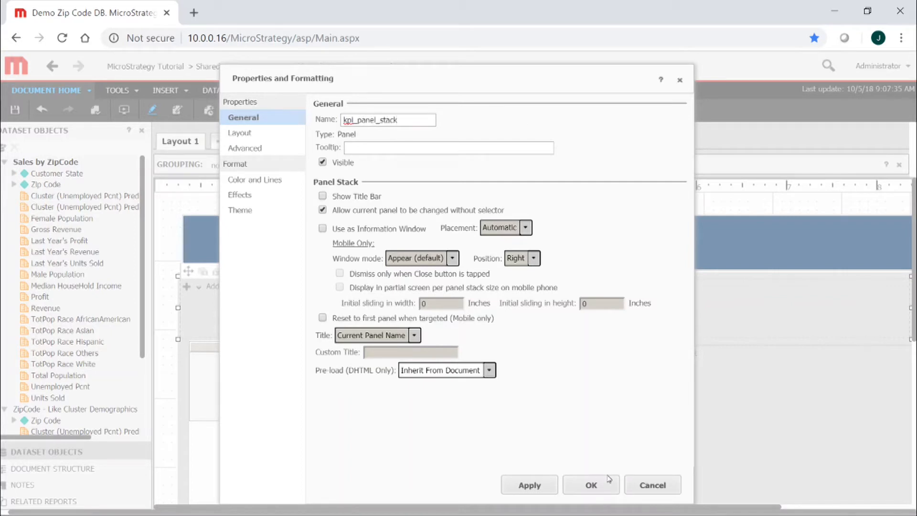
click(593, 484)
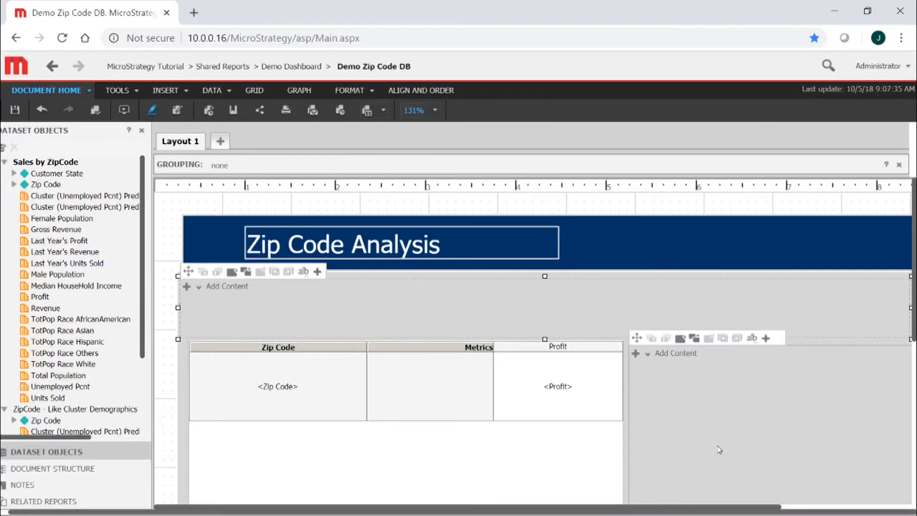
Step: Rename the nested panel stack beside the map widget, using a name that starts with "demographics" and ends with "stack"
right_click(741, 404)
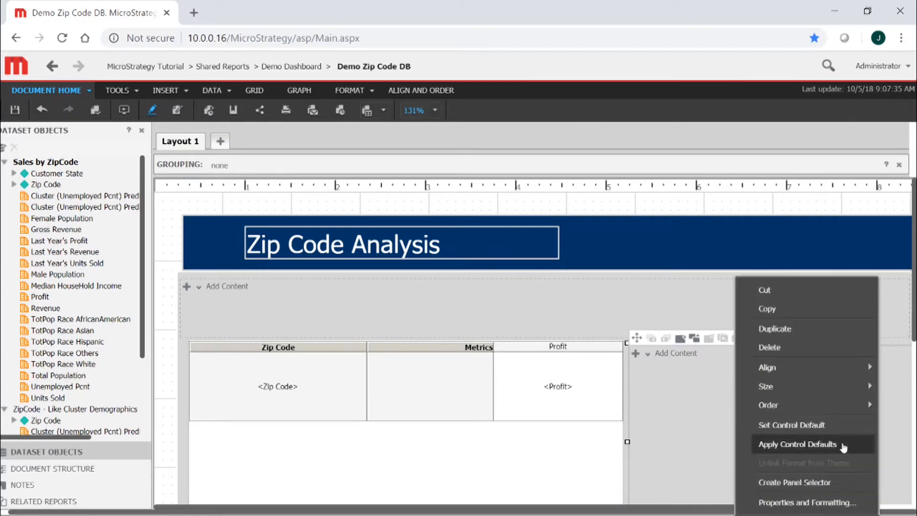
click(812, 500)
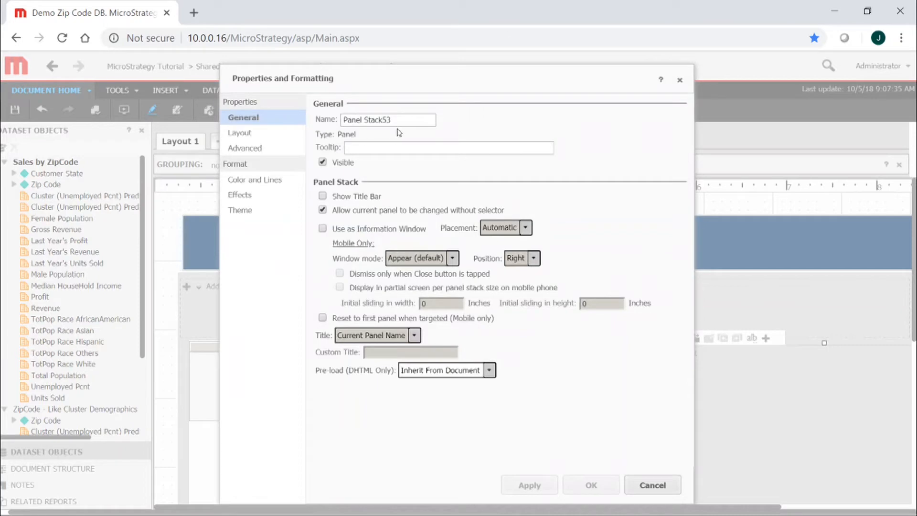
text(mographics)
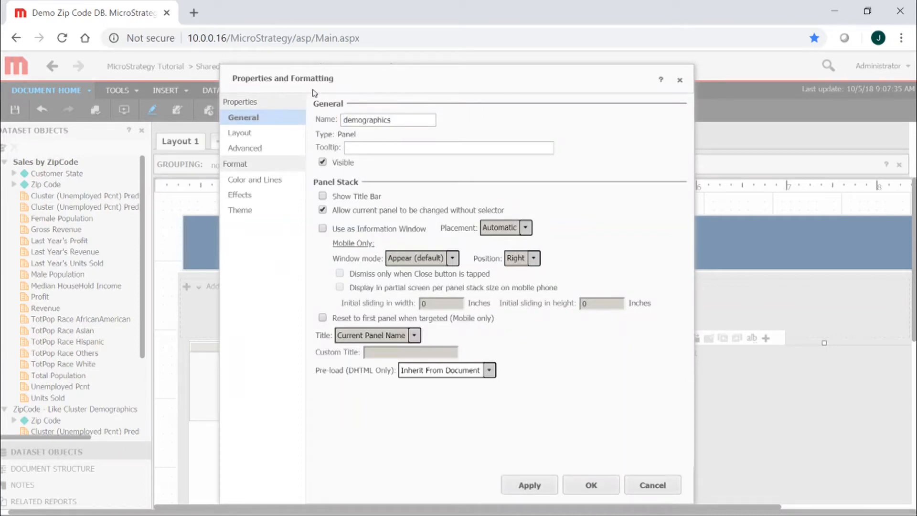
text(tack)
click(601, 484)
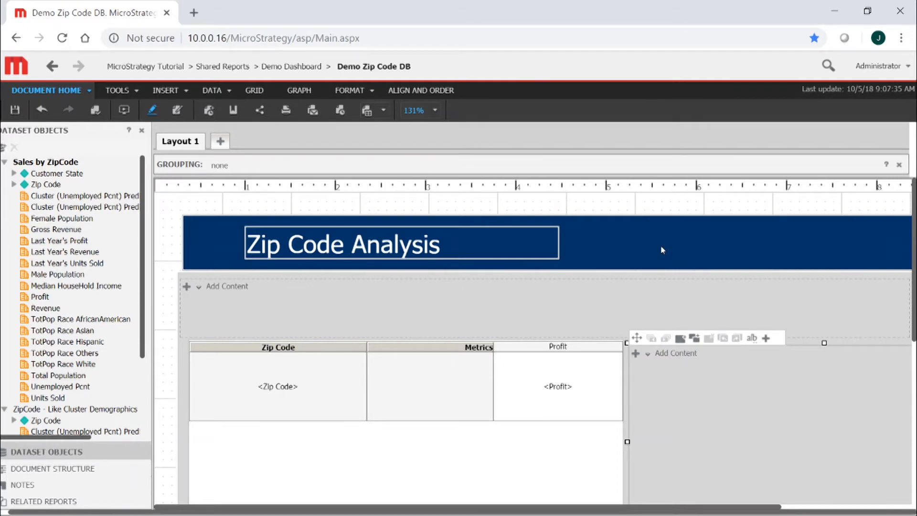
mouse_move(363, 324)
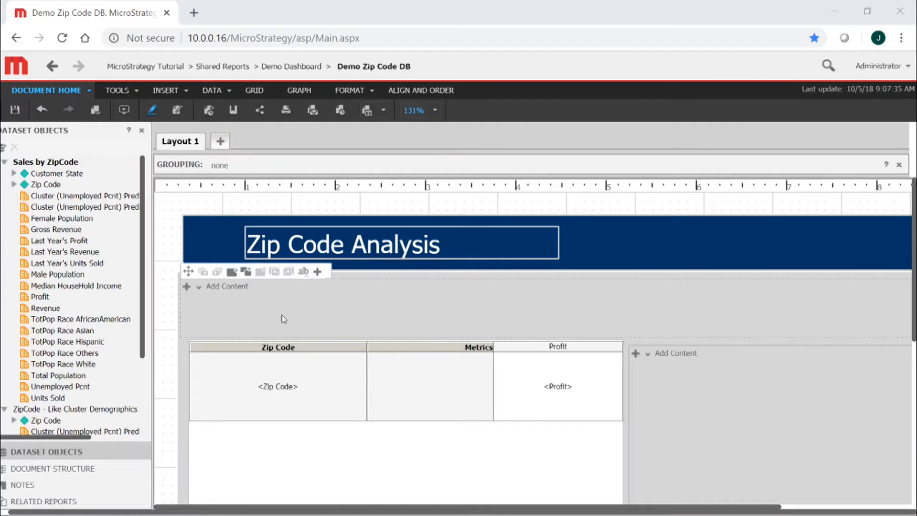
Step: Insert a text field in the KPI panel stack and enter "Revenue" as its text
click(317, 273)
click(318, 272)
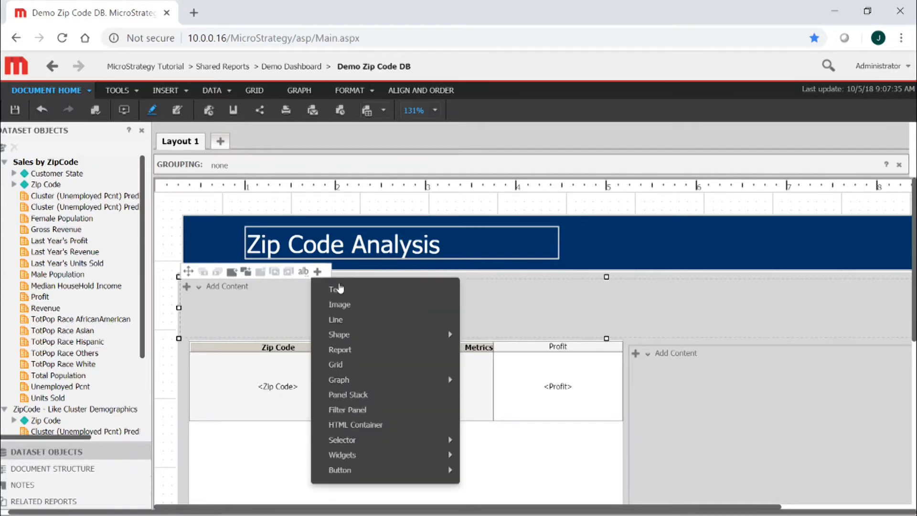
click(330, 289)
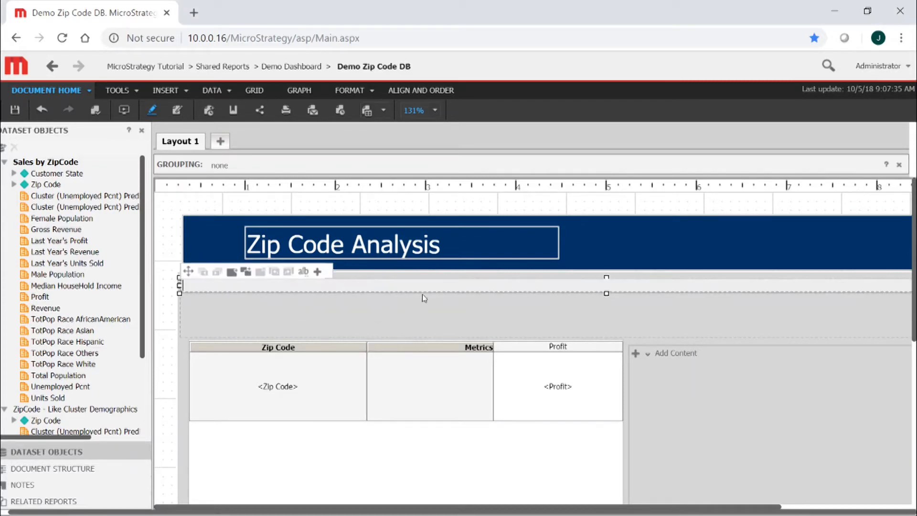
click(281, 285)
text(Revenue)
Step: Set the Revenue label's background to No Fill in its formatting properties
right_click(232, 289)
click(311, 427)
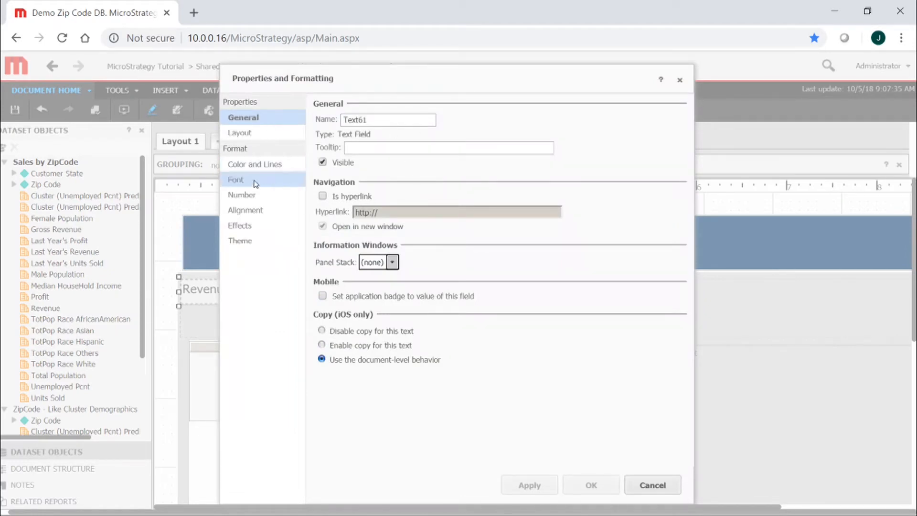
click(256, 164)
click(388, 133)
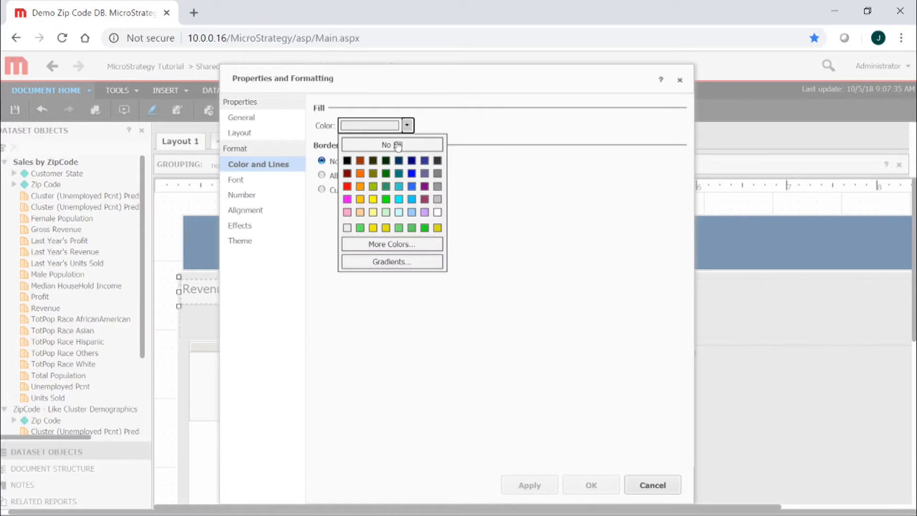
click(395, 144)
Step: Format the Revenue label in bold 12-point orange and shift it slightly inward from the edge of the panel stack
click(252, 180)
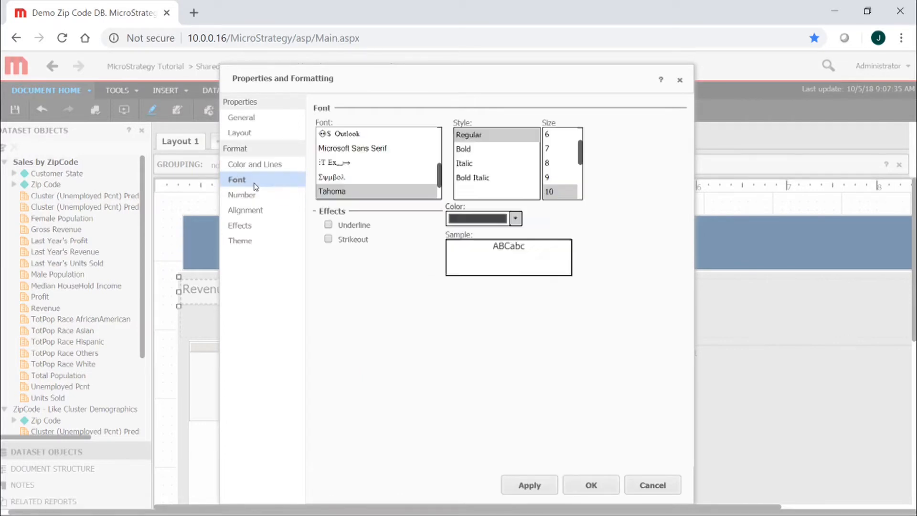
click(515, 219)
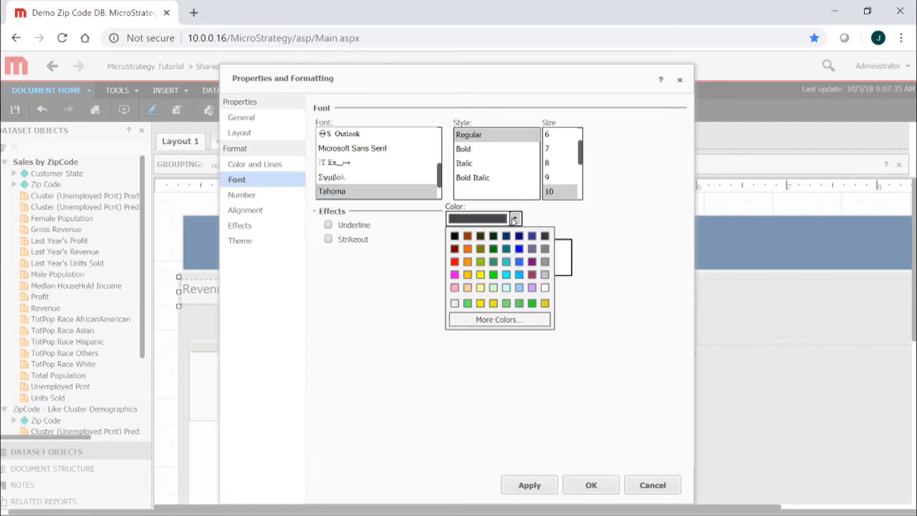
click(466, 258)
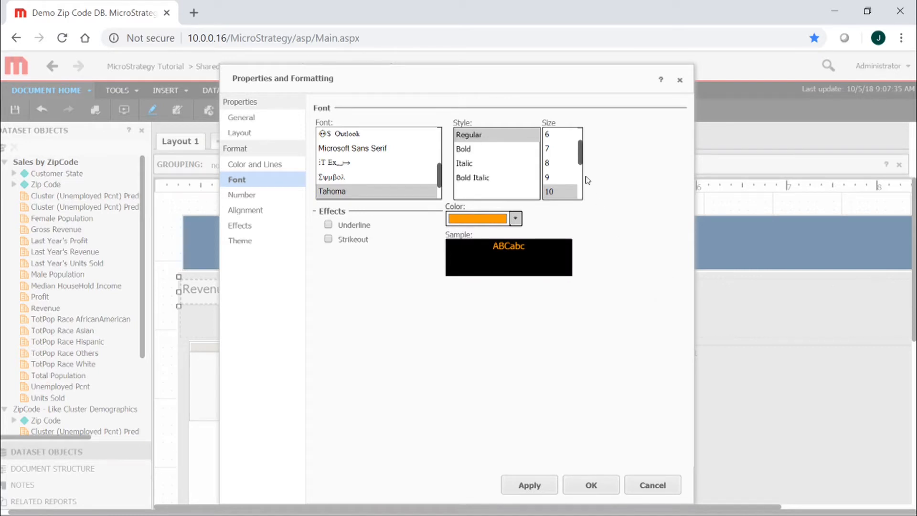
click(480, 150)
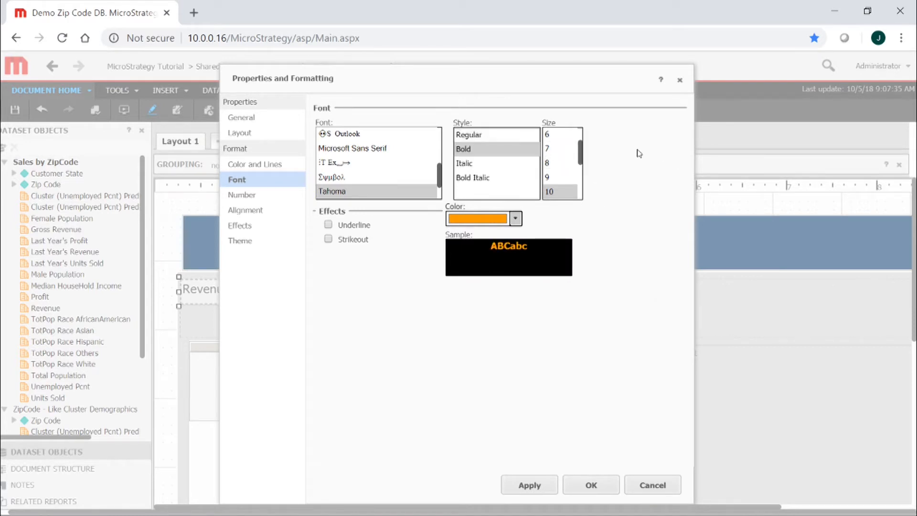
scroll(561, 165, down, 2)
click(558, 172)
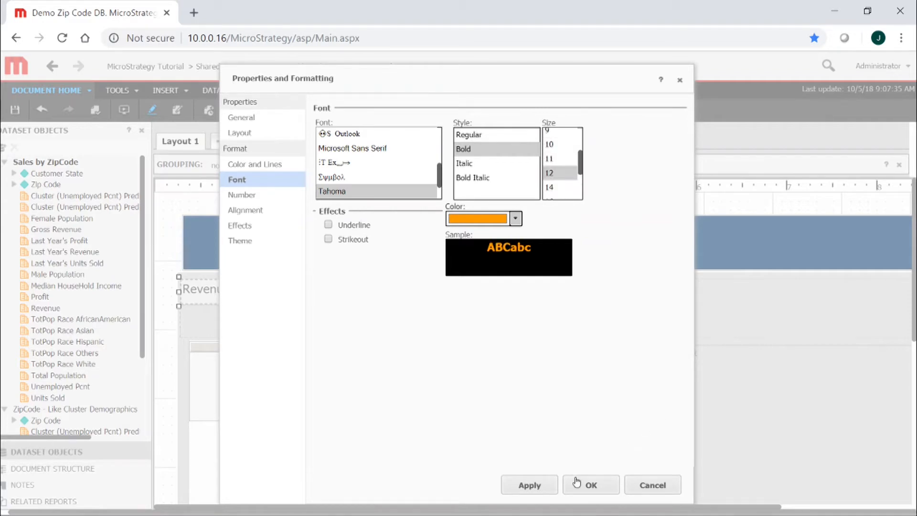
click(591, 485)
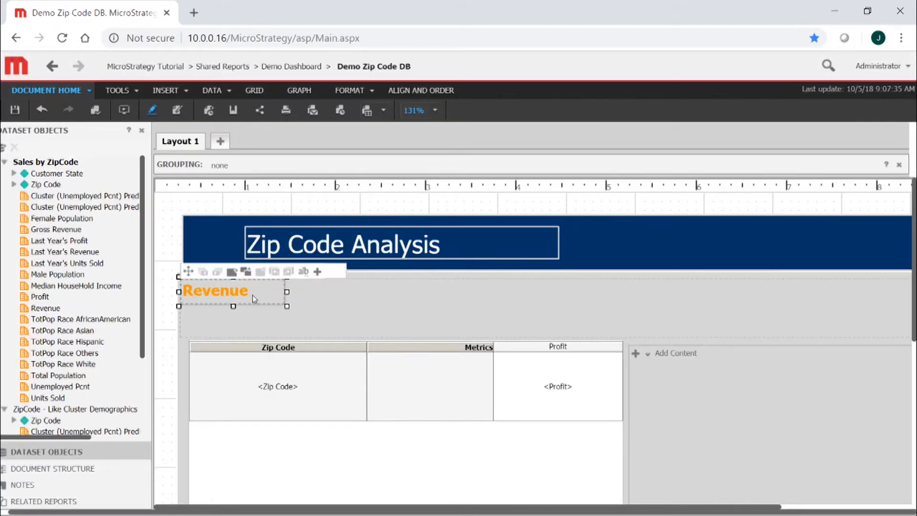
drag(219, 291, 244, 292)
click(434, 330)
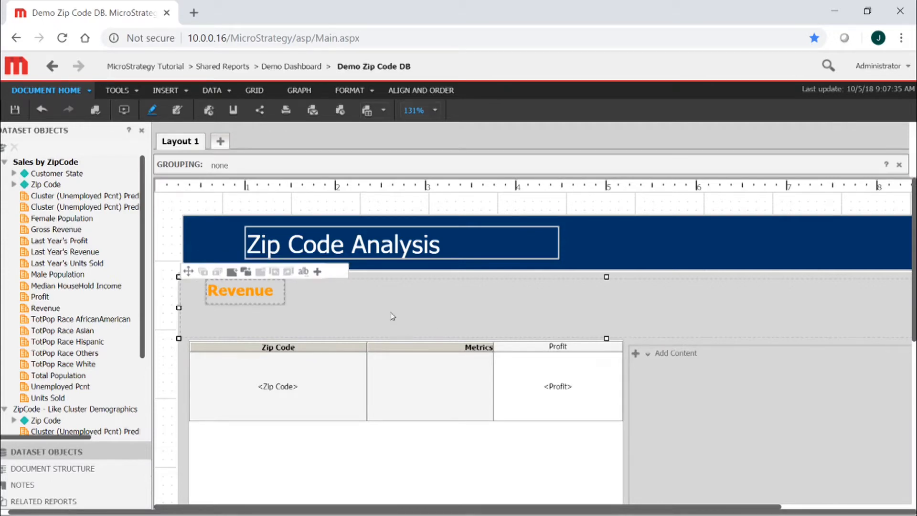
Step: Draw a text field directly below the Revenue label and place the Revenue metric from Sales by ZipCode in it
click(184, 92)
click(191, 109)
drag(206, 306, 395, 331)
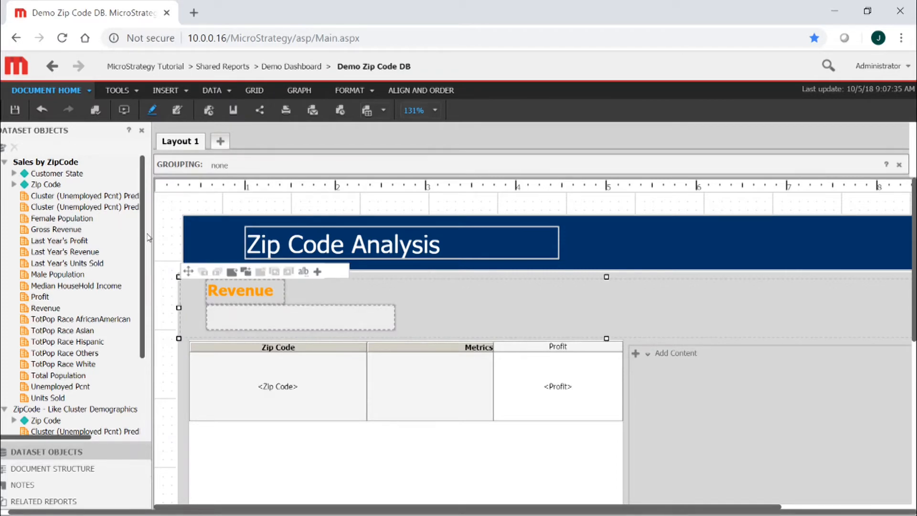
drag(143, 240, 143, 246)
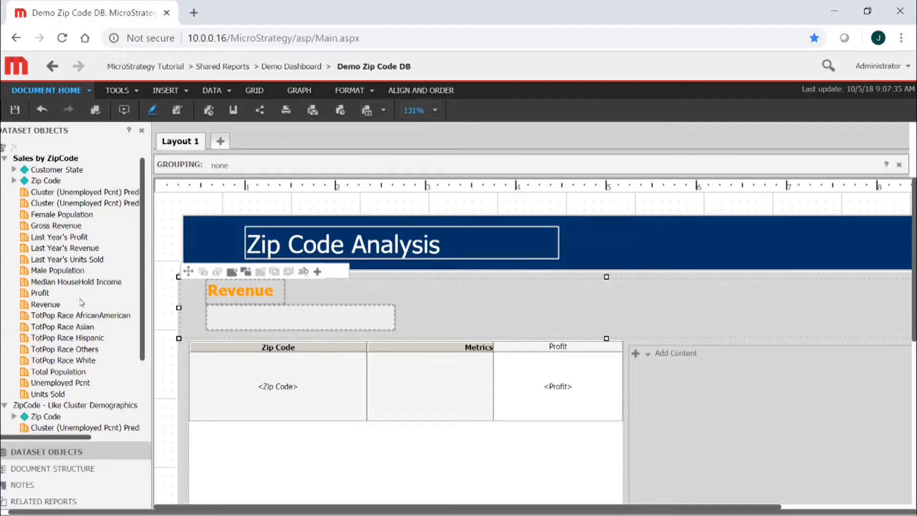
drag(46, 306, 262, 323)
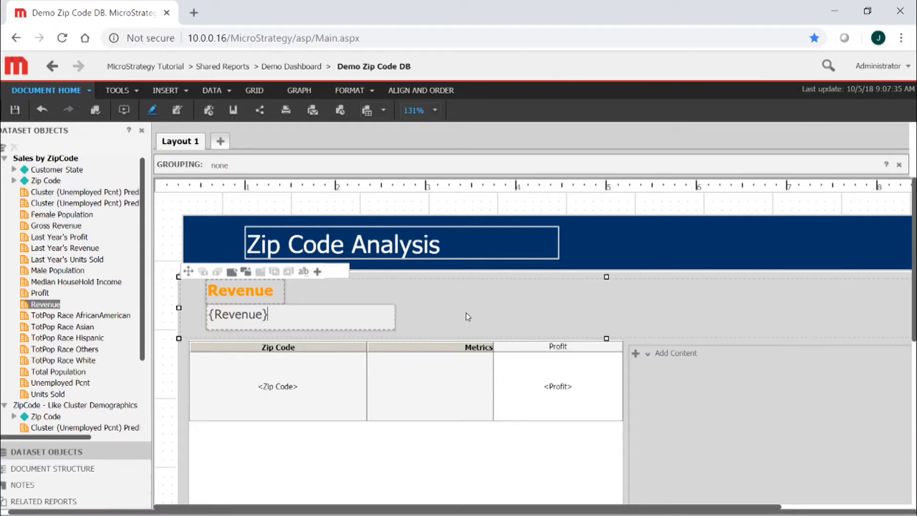
Step: Open the formatting properties of the {Revenue} metric field below the Revenue label
click(335, 326)
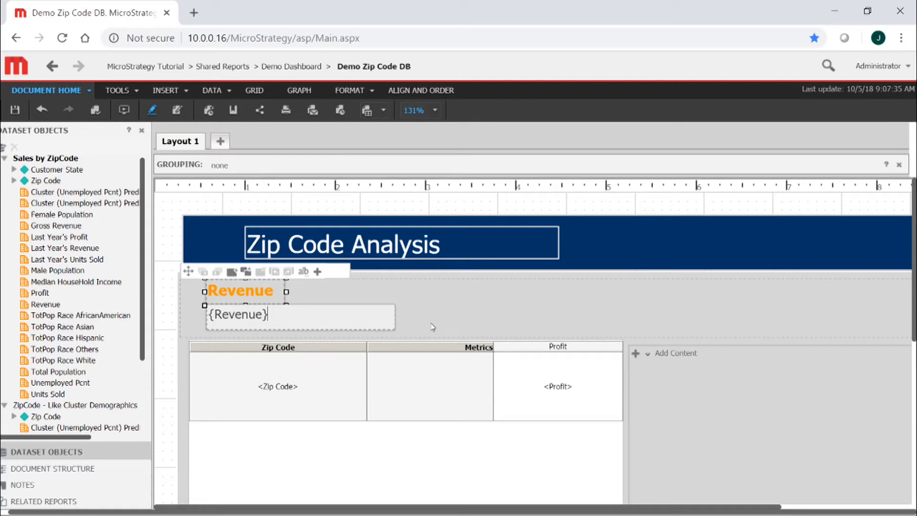
right_click(359, 318)
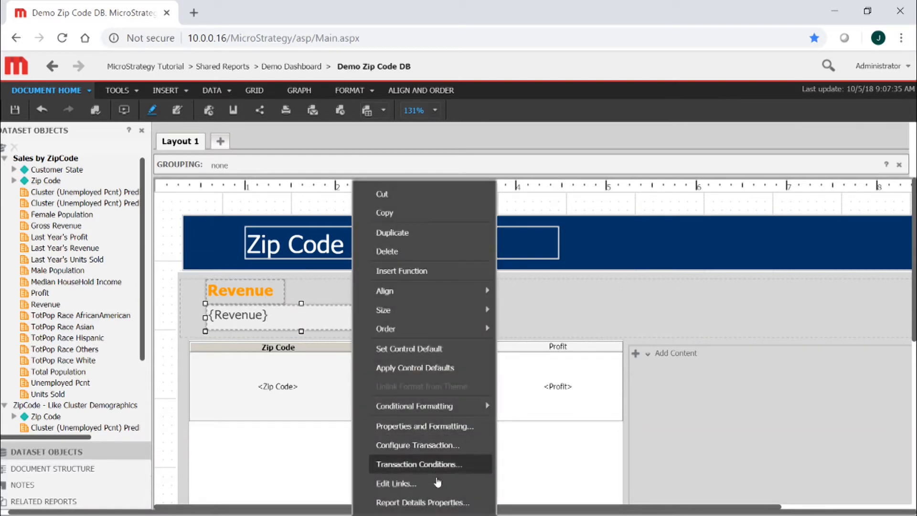
click(421, 426)
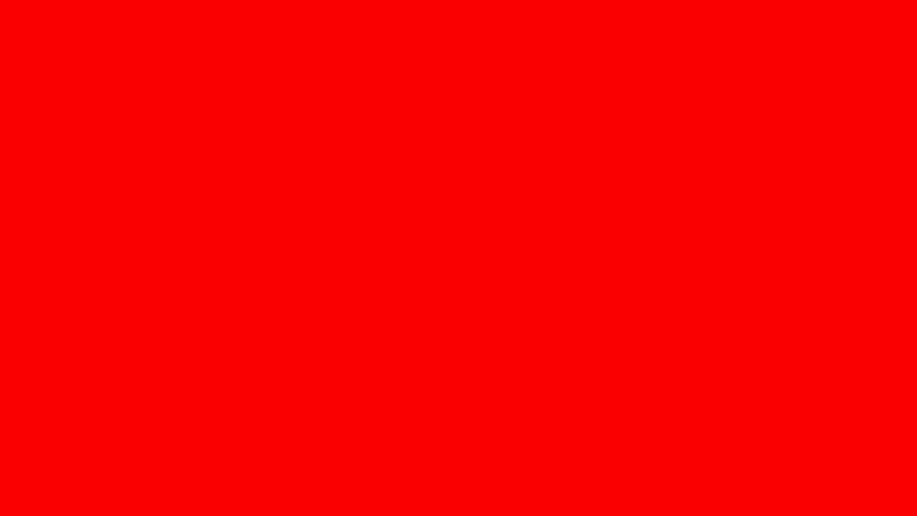
click(515, 219)
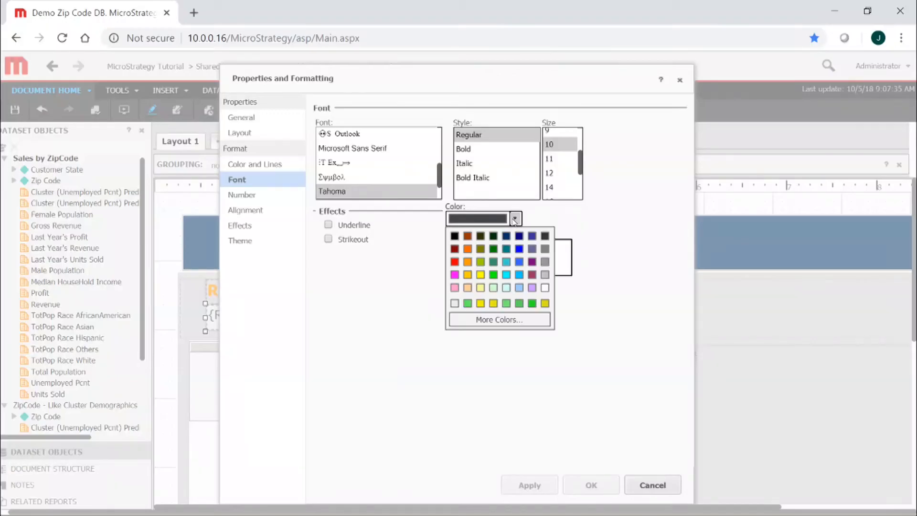
click(494, 248)
click(464, 149)
click(549, 187)
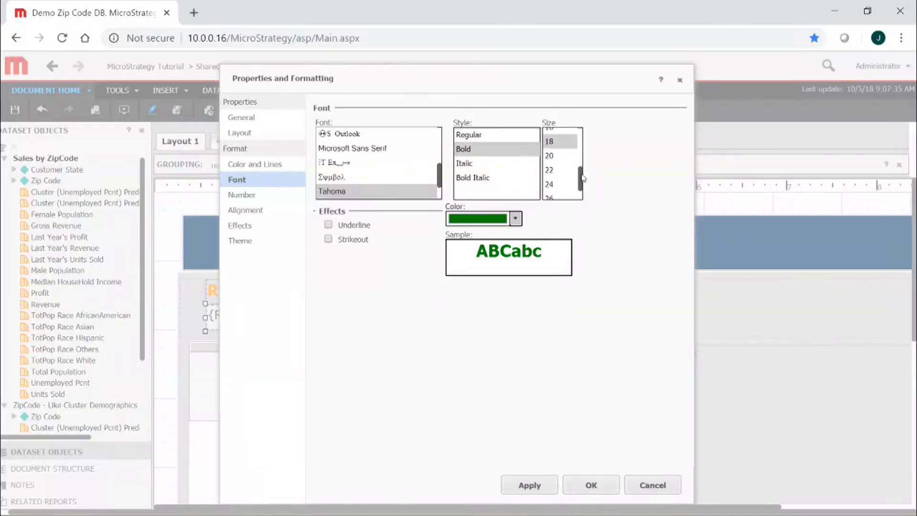
click(259, 164)
key(Return)
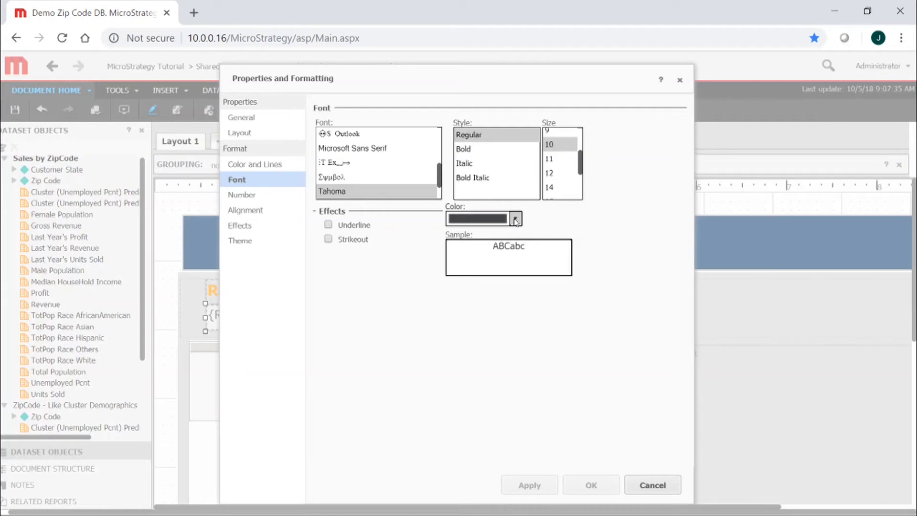
Step: Set the {Revenue} field's font to bold, size 16, in dark green
click(515, 220)
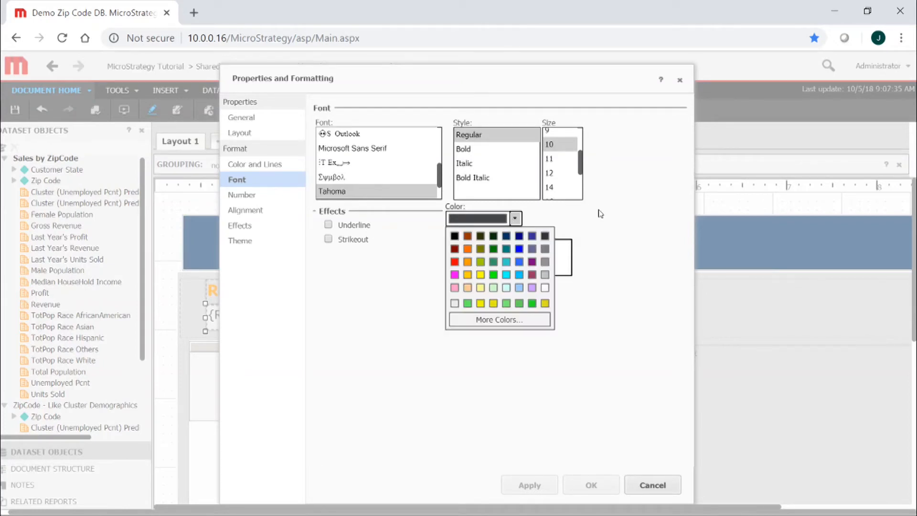
click(494, 249)
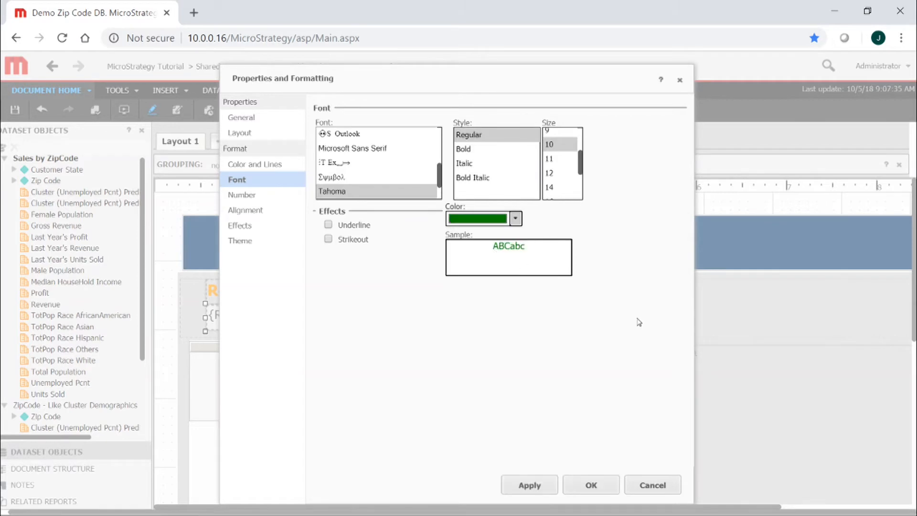
click(474, 149)
click(570, 146)
scroll(568, 153, down, 3)
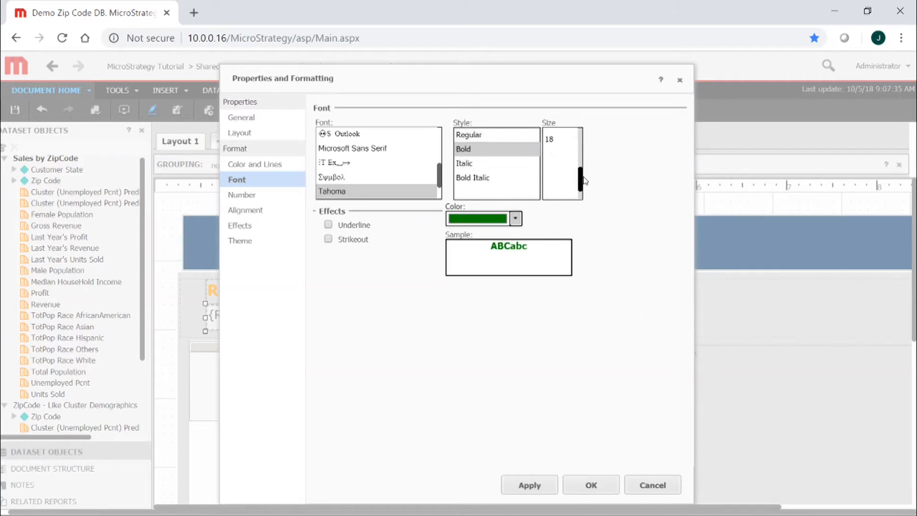
click(556, 141)
drag(580, 177, 583, 171)
click(554, 152)
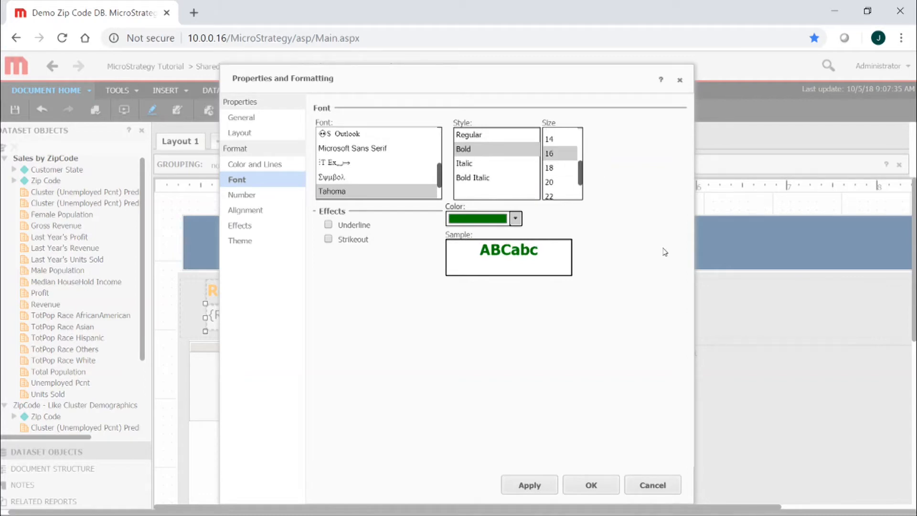
Step: Set the {Revenue} field's background to No Fill and accept the formatting changes
click(267, 164)
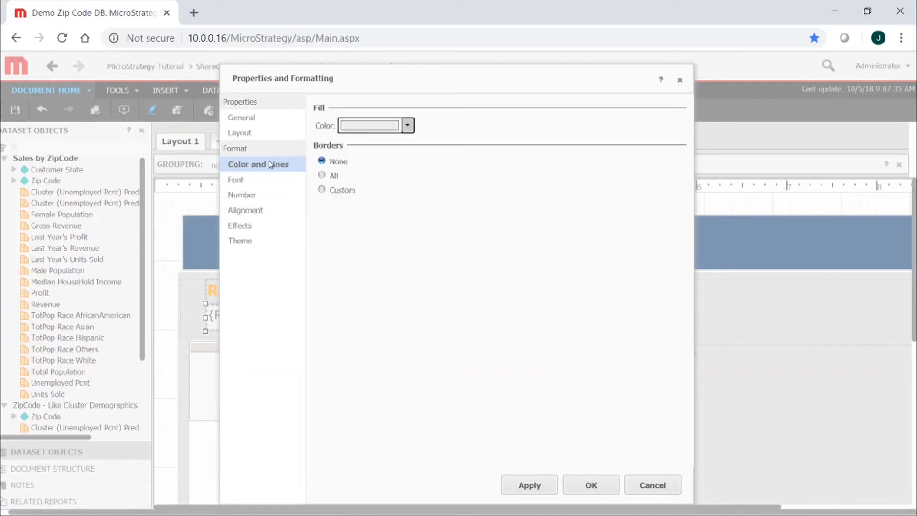
click(408, 126)
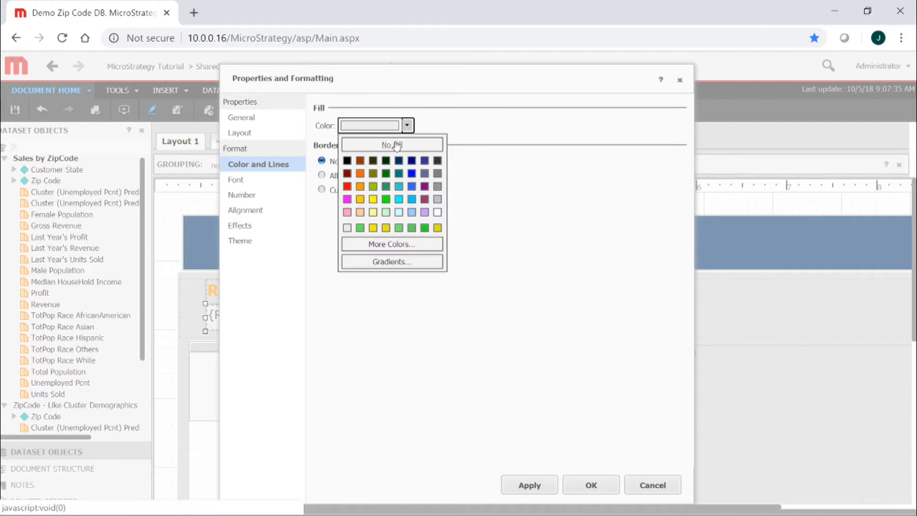
click(393, 144)
click(593, 486)
click(492, 326)
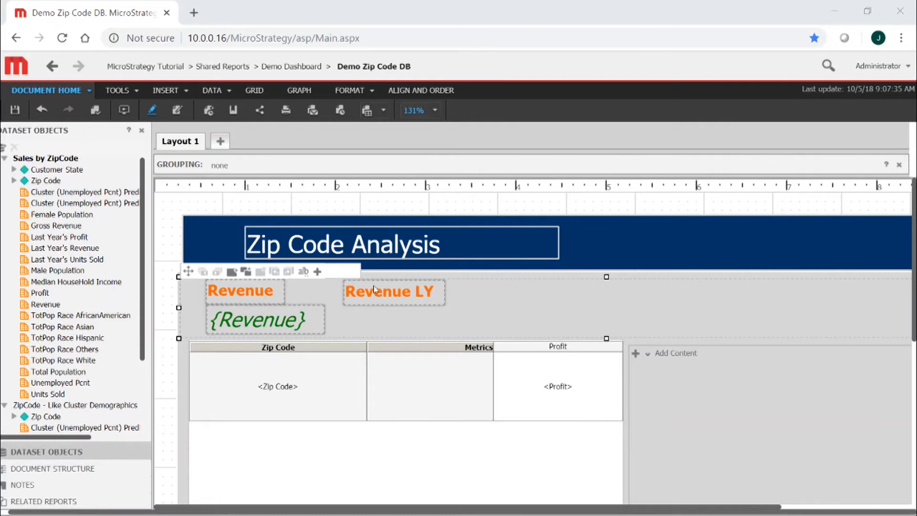
Step: Draw a text field below the Revenue LY label and place the Last Year's Revenue metric in it
click(186, 92)
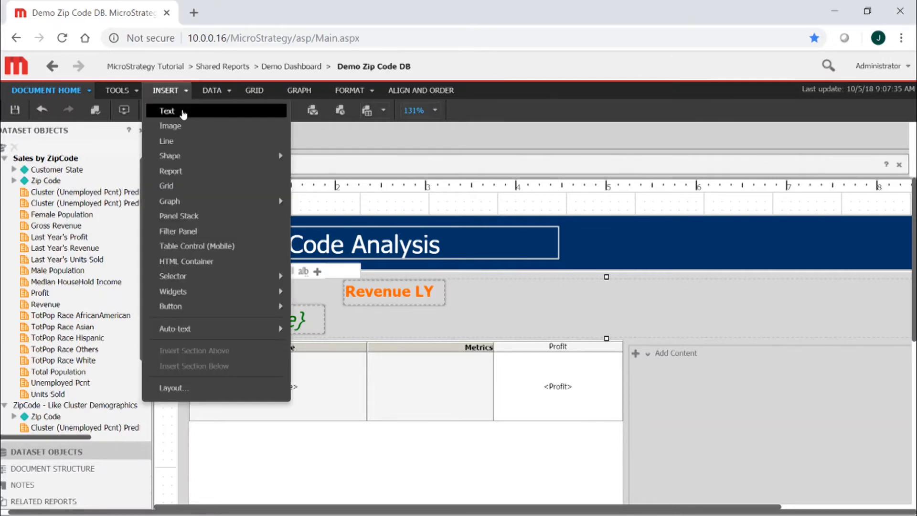
click(183, 114)
drag(343, 305, 489, 331)
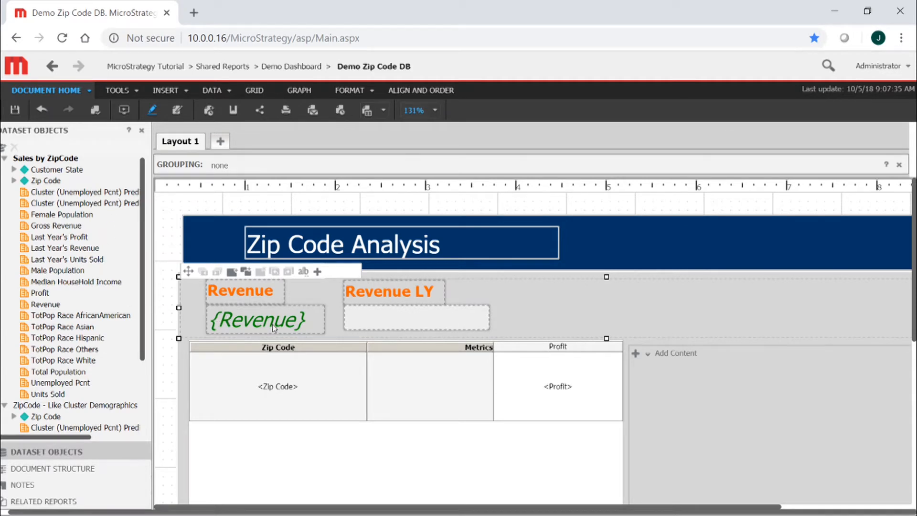
drag(86, 248, 402, 316)
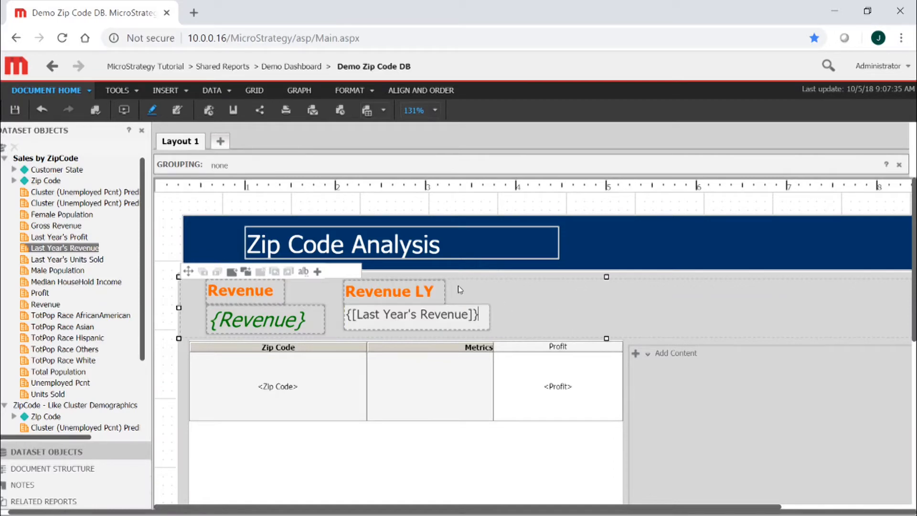
click(305, 318)
right_click(301, 321)
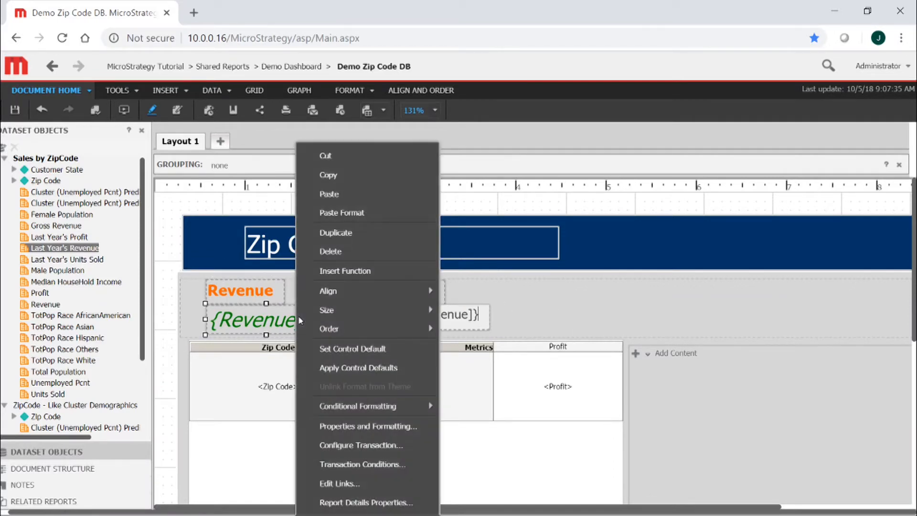
click(338, 370)
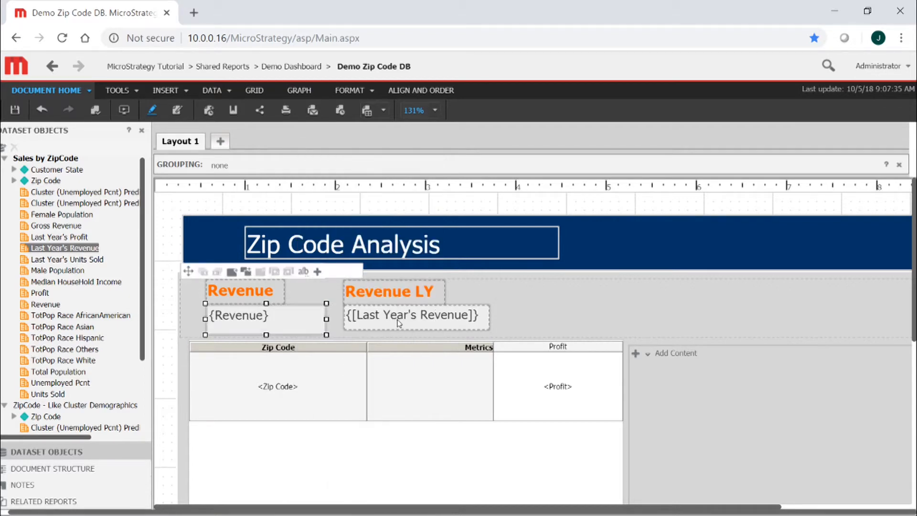
key(ctrl+z)
Step: Set the {Revenue} field's formatting as the control default and apply the control defaults to the Last Year's Revenue field
right_click(301, 319)
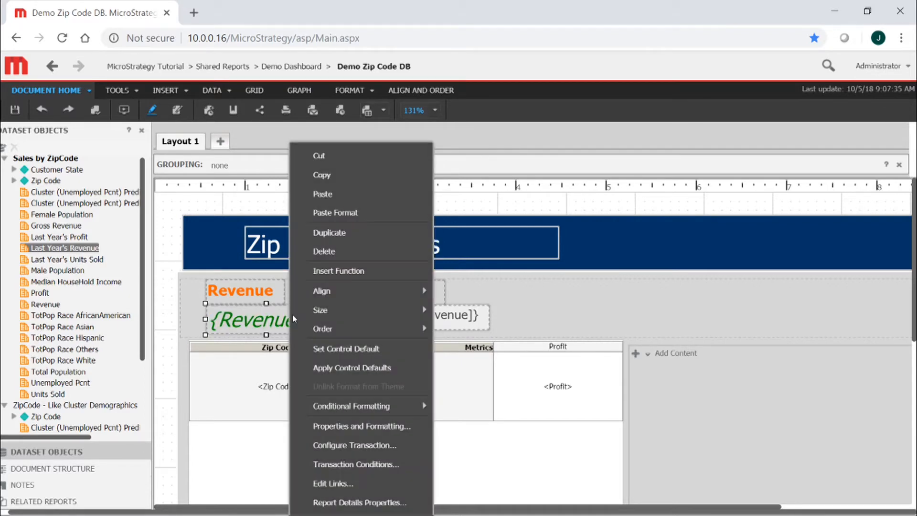
click(341, 350)
right_click(384, 317)
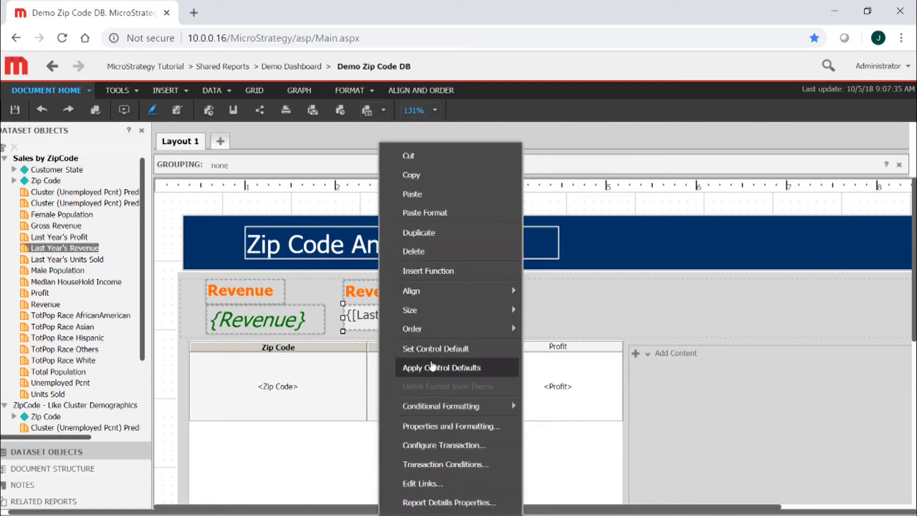
click(432, 366)
click(598, 321)
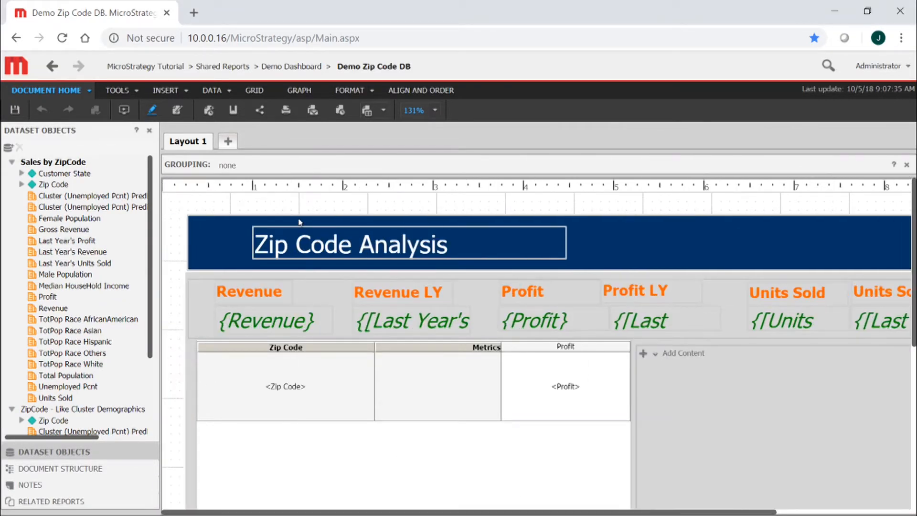
click(184, 91)
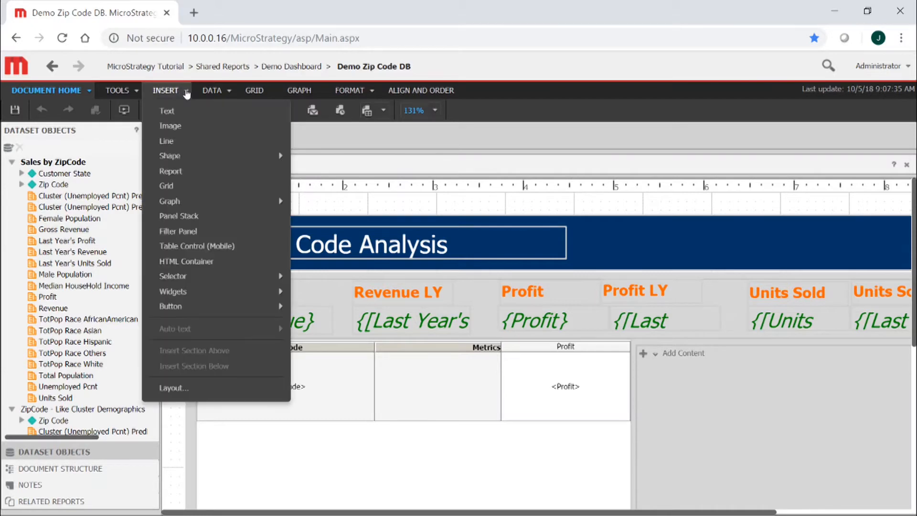
click(180, 125)
drag(192, 219, 254, 271)
click(367, 119)
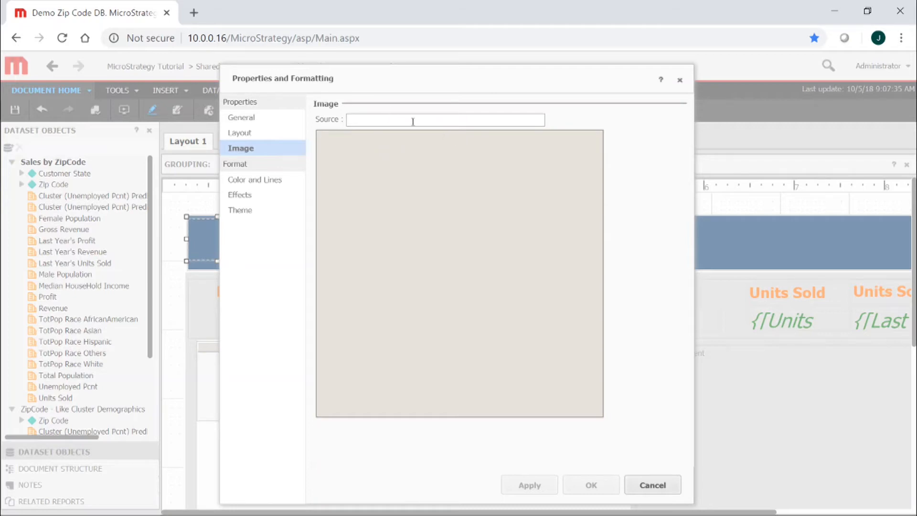
text(http://10.0.0.16/images/map_icon.png)
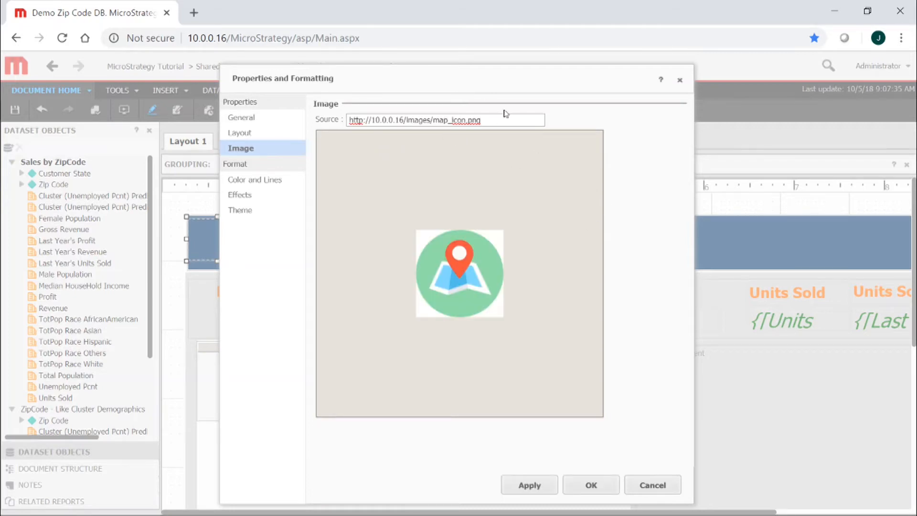
drag(370, 120, 430, 120)
click(493, 121)
click(603, 491)
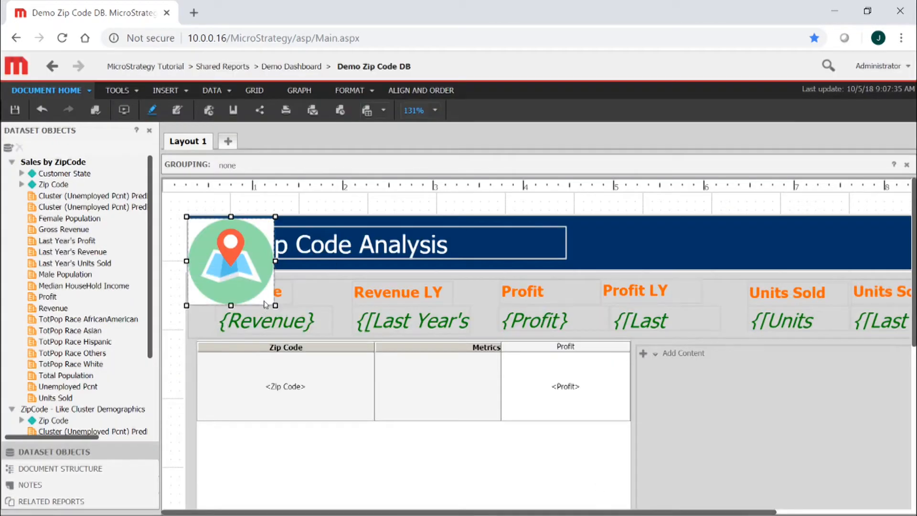
drag(275, 304, 226, 263)
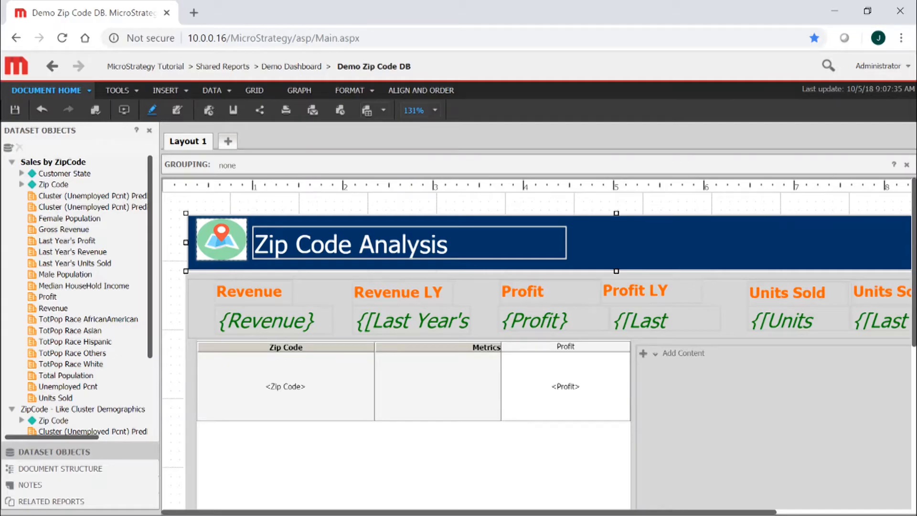
Step: Place the Zip Code attribute from Sales by ZipCode near the top of the dark demographics panel
scroll(907, 185, right, 3)
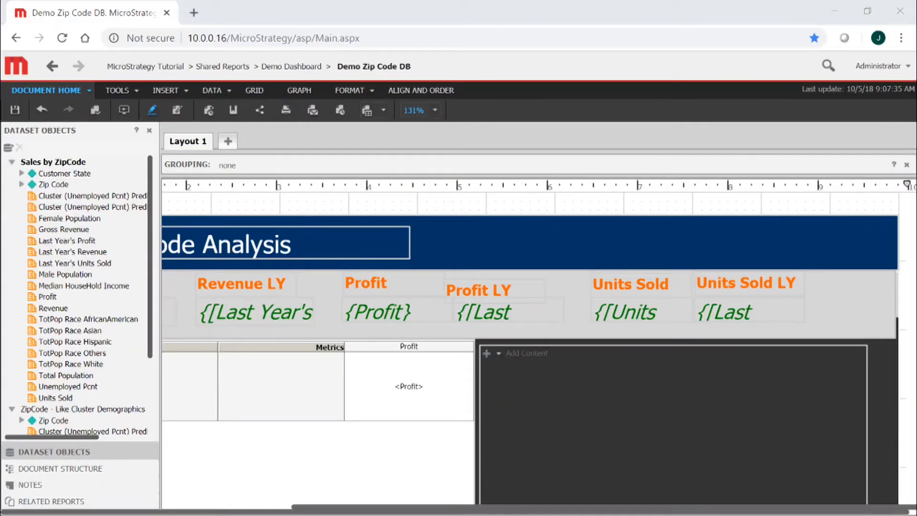
click(54, 185)
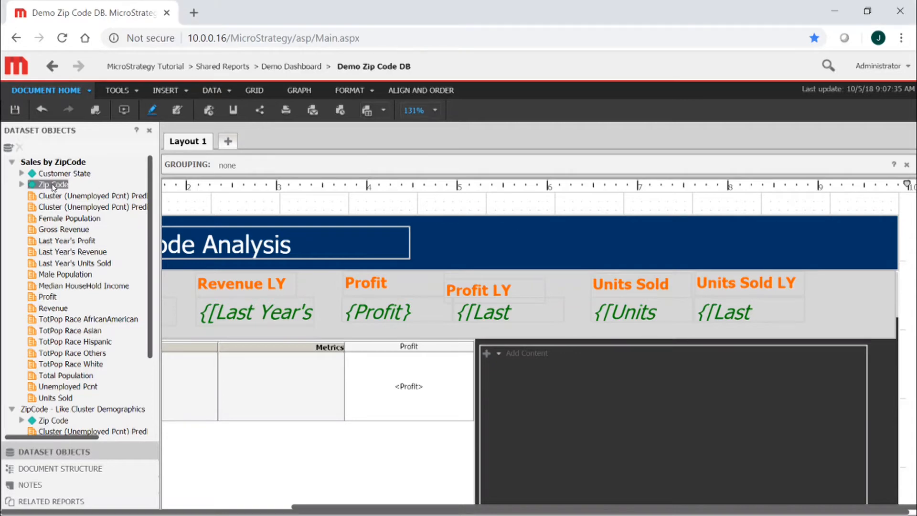
drag(53, 186, 585, 373)
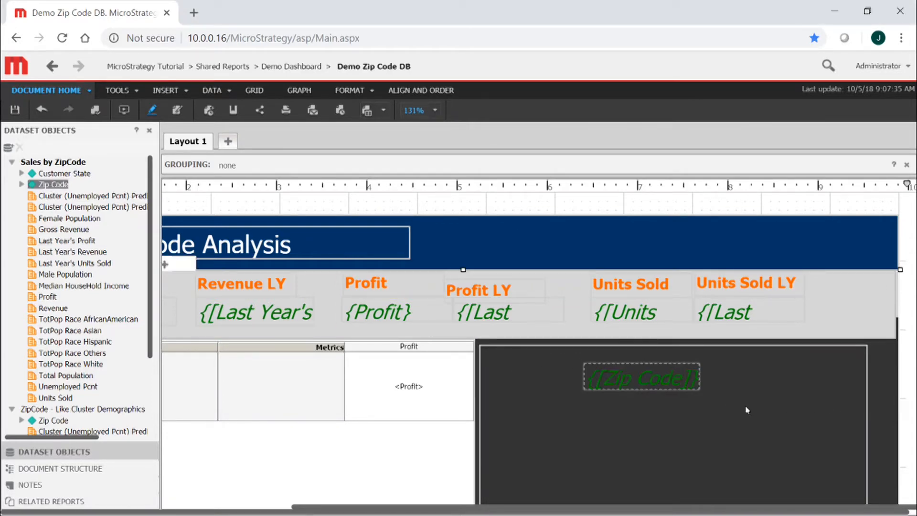
Step: Set the {[Zip Code]} field's font color to white and center the field near the top of the demographics panel
right_click(660, 377)
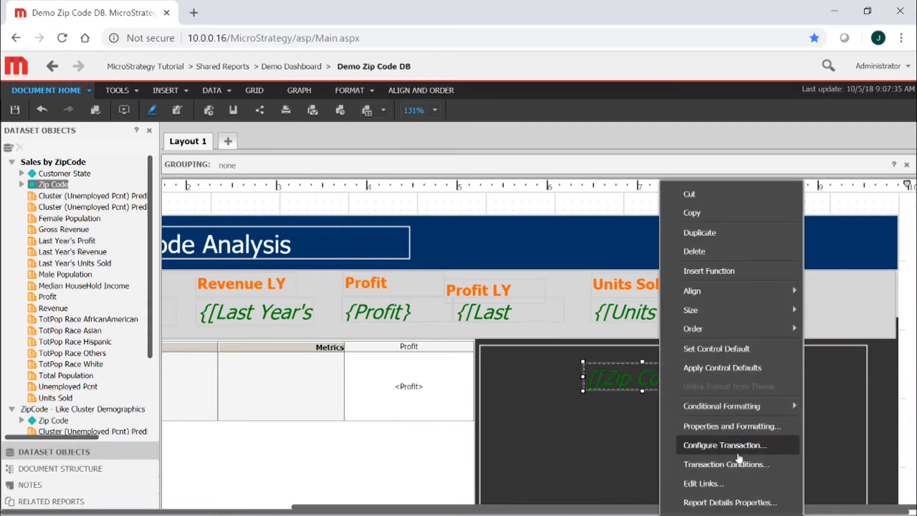
click(722, 426)
click(516, 219)
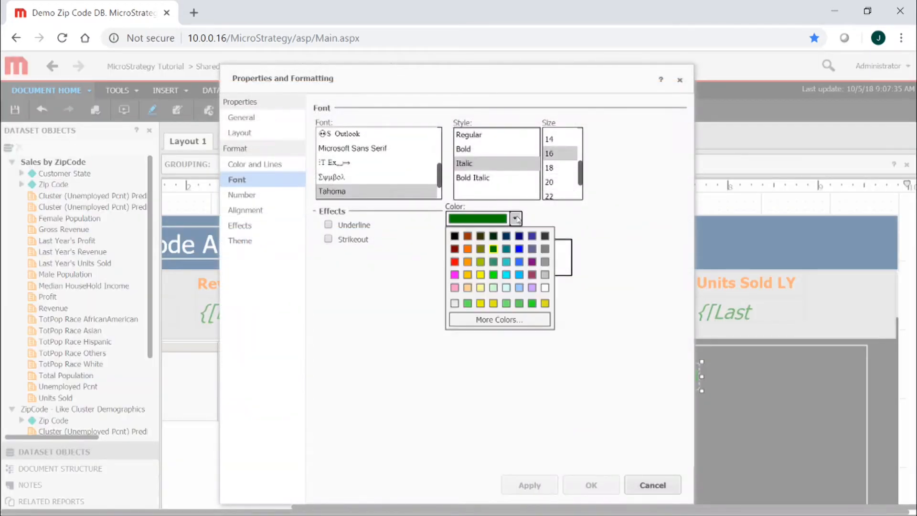
click(545, 287)
click(591, 485)
drag(686, 387, 730, 383)
click(766, 405)
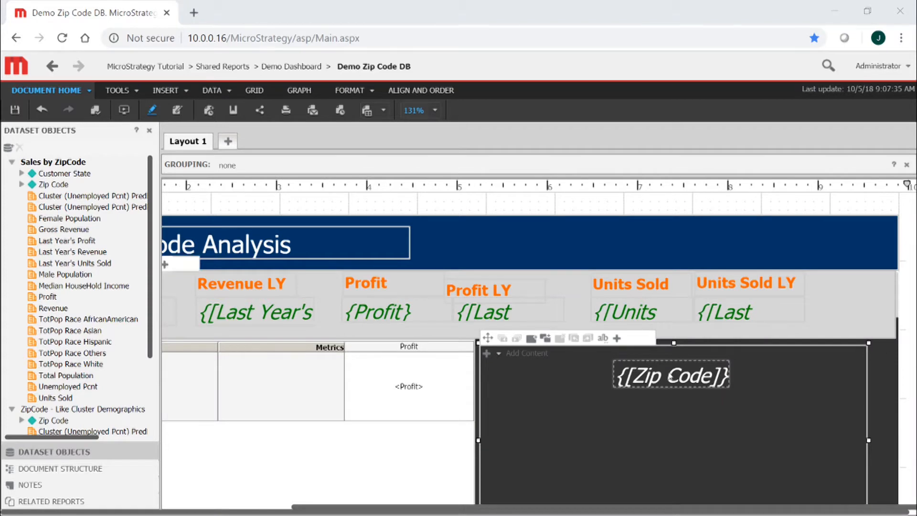
Step: Add a text field reading "Median Income:" below the Zip Code field and move it to the demographics panel's left side
click(184, 91)
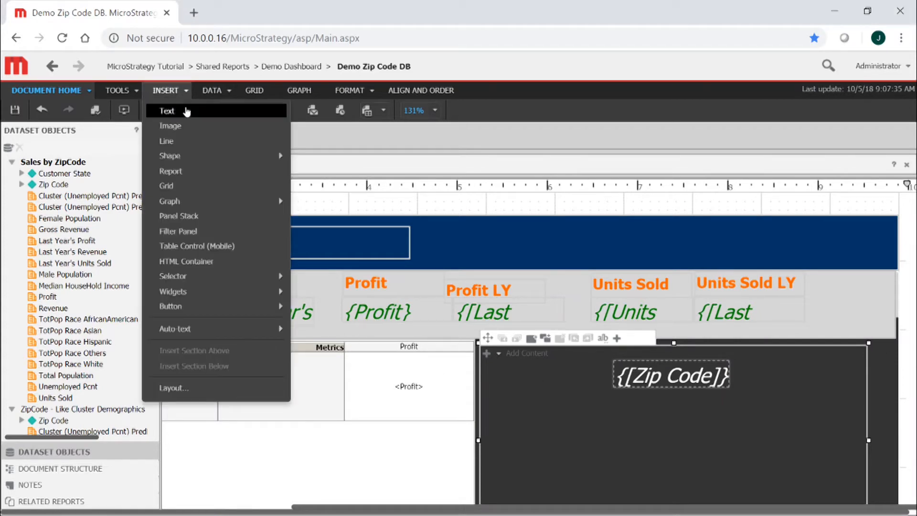
click(186, 111)
drag(508, 404, 597, 429)
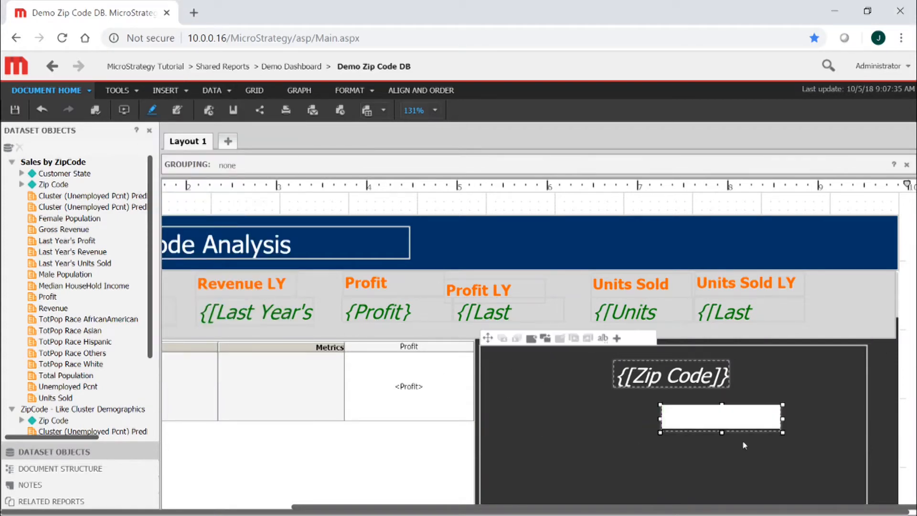
text(Meidan)
key(BackSpace)
key(BackSpace)
key(BackSpace)
key(BackSpace)
text(dian)
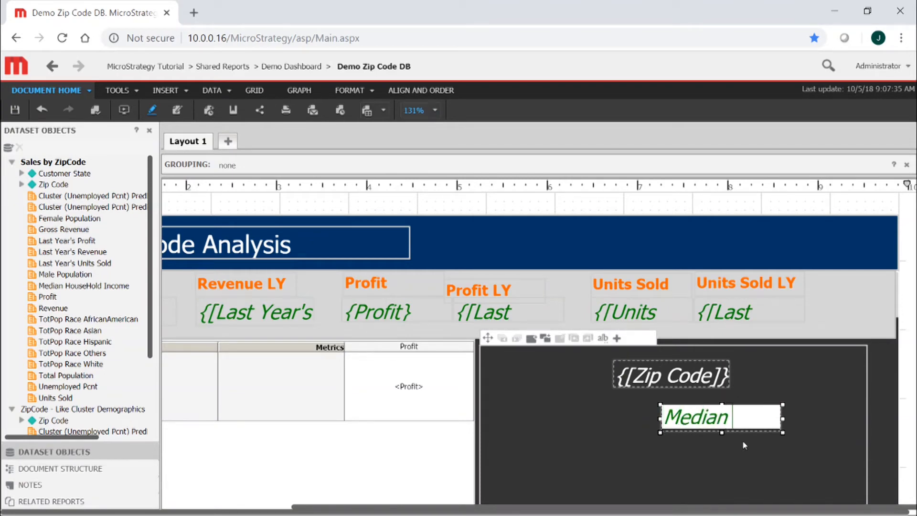
text( Income)
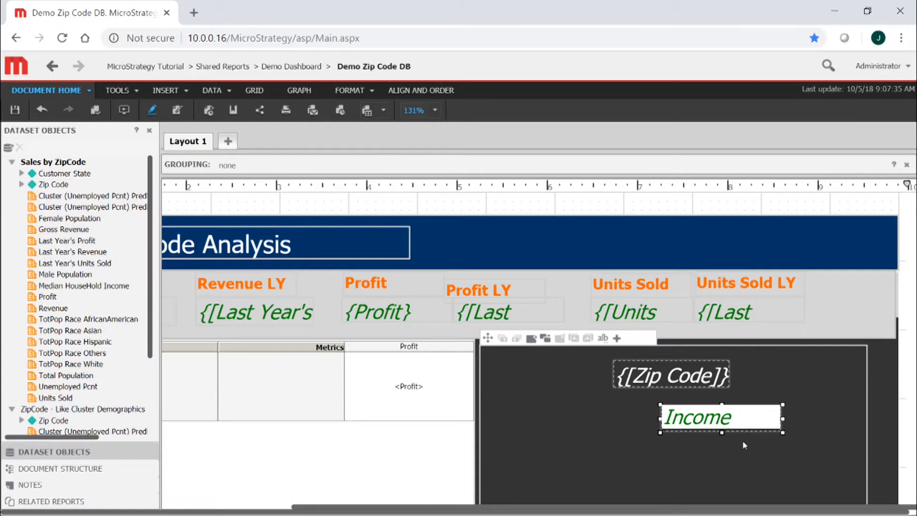
click(875, 400)
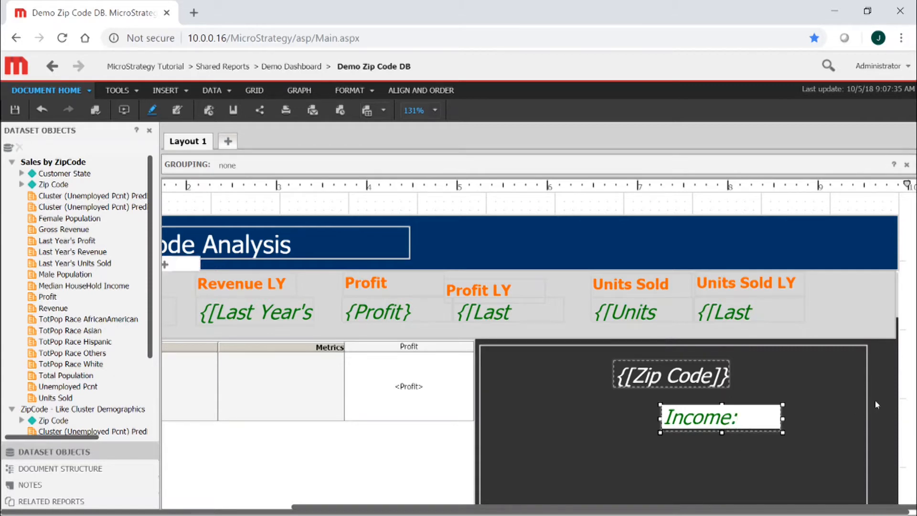
click(683, 414)
drag(683, 415, 496, 416)
Step: Set the Median Income label's font to white, size 12, and narrow the field to fit its text
right_click(574, 429)
click(688, 426)
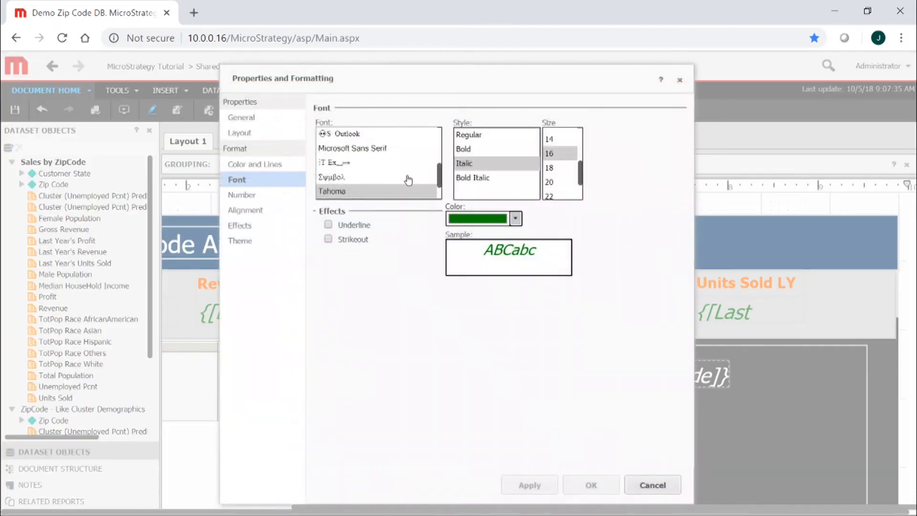
click(515, 219)
click(545, 289)
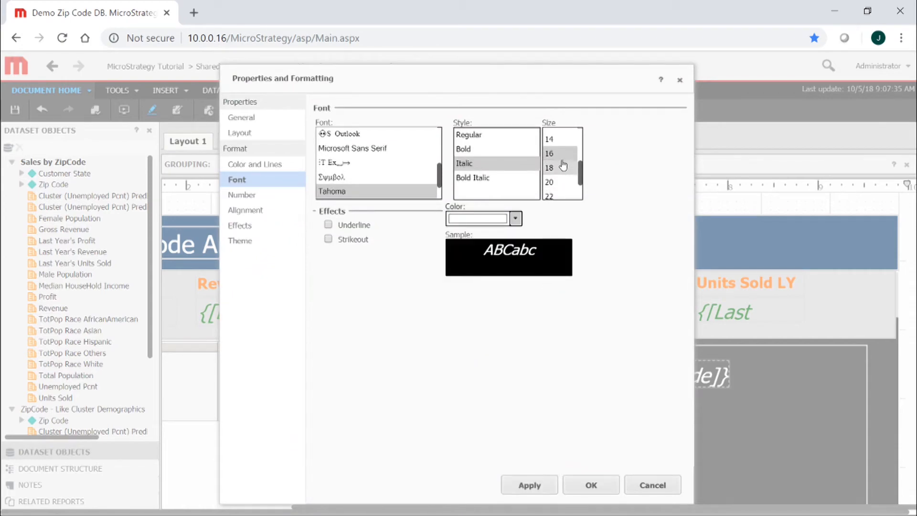
click(569, 139)
scroll(555, 158, up, 2)
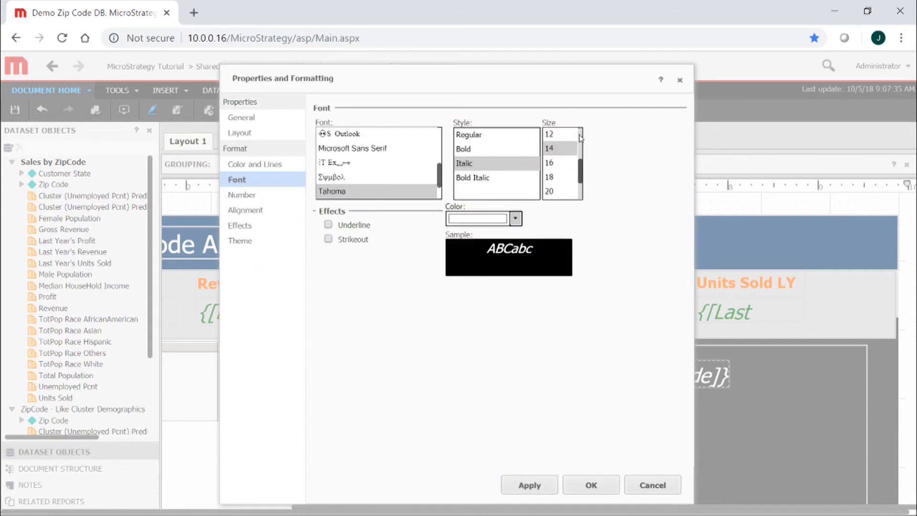
click(551, 174)
click(591, 485)
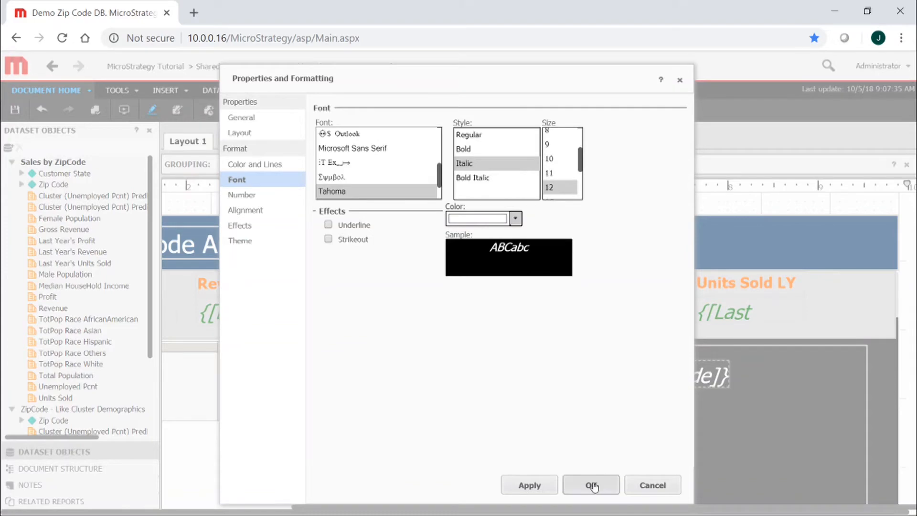
drag(641, 415, 606, 416)
click(637, 434)
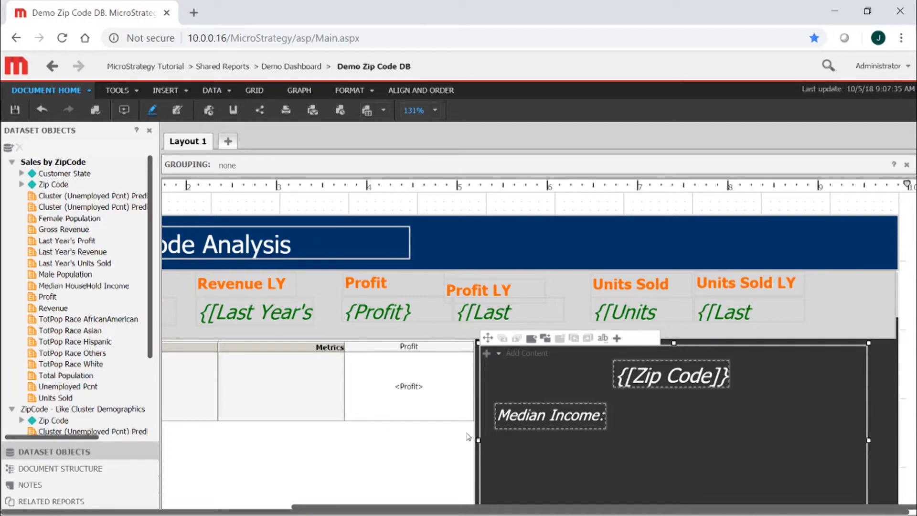
Step: Set the Median Income label's formatting as the control default and place the Median HouseHold Income metric beside the label
right_click(514, 420)
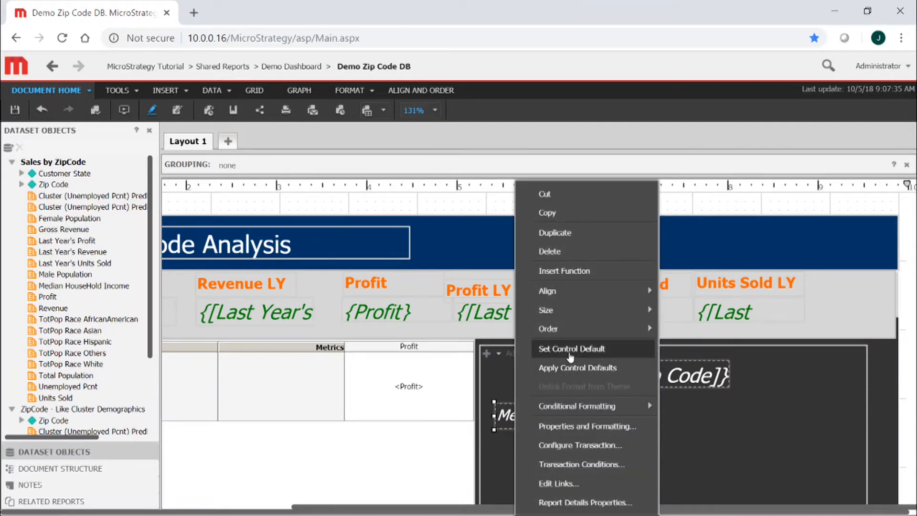
click(570, 352)
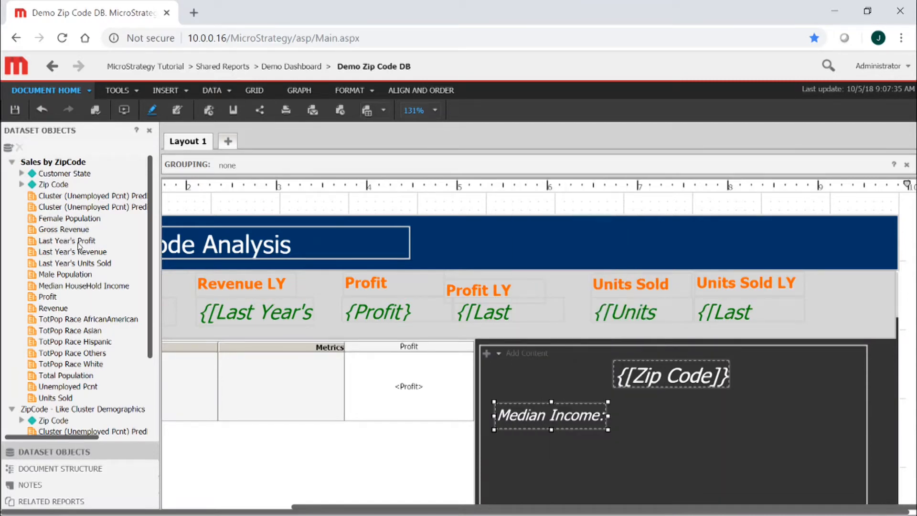
drag(83, 285, 655, 416)
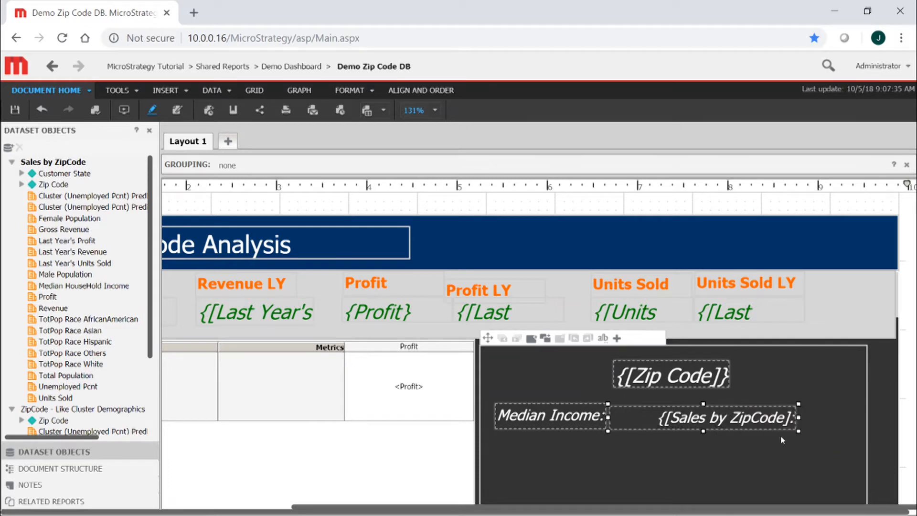
click(679, 439)
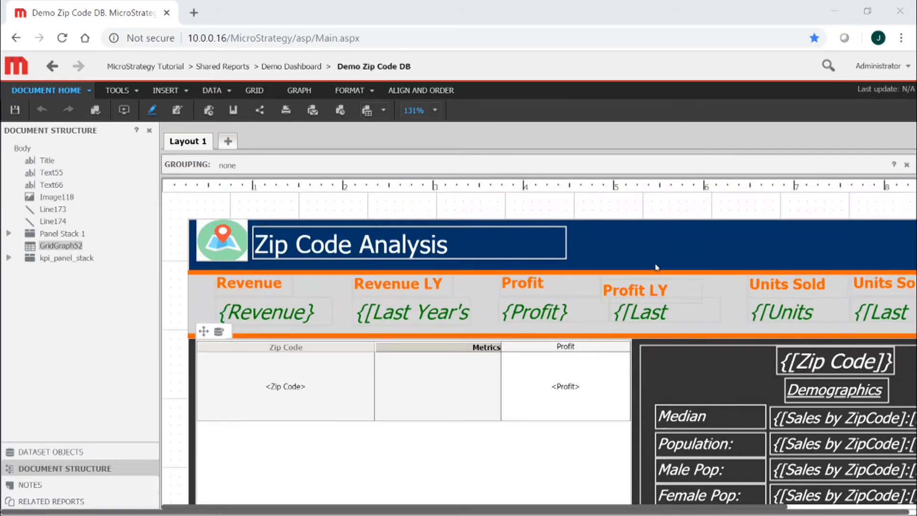
click(625, 273)
click(597, 336)
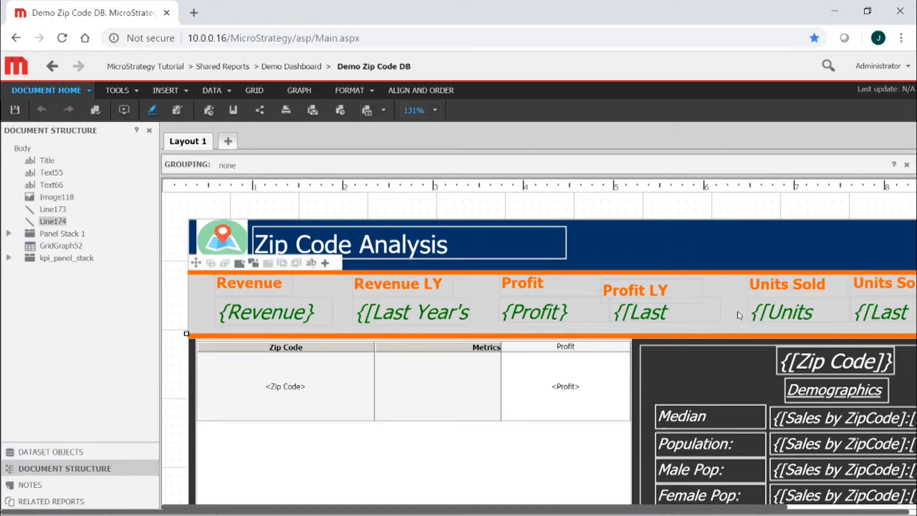
Step: Use the grid's Zip Code attribute as a selector targeting demographics_panel_stack and kpi_panel_stack
click(320, 353)
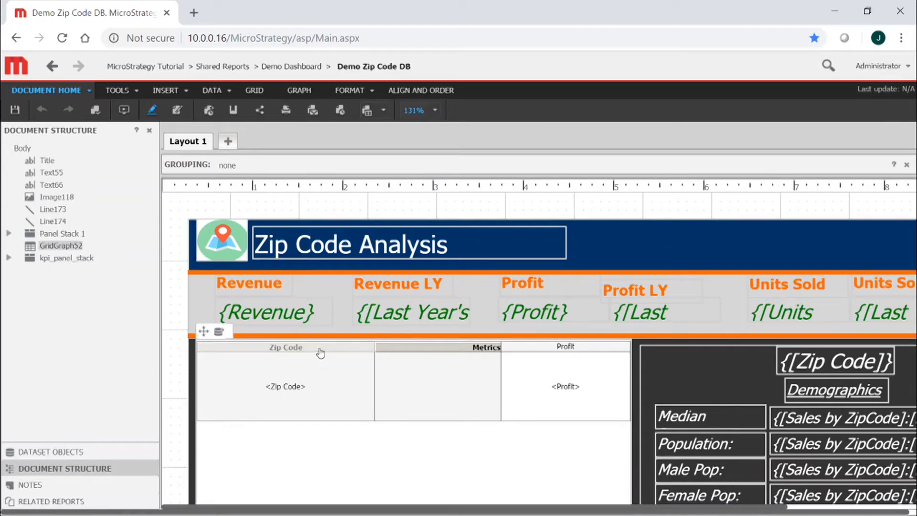
scroll(575, 362, down, 2)
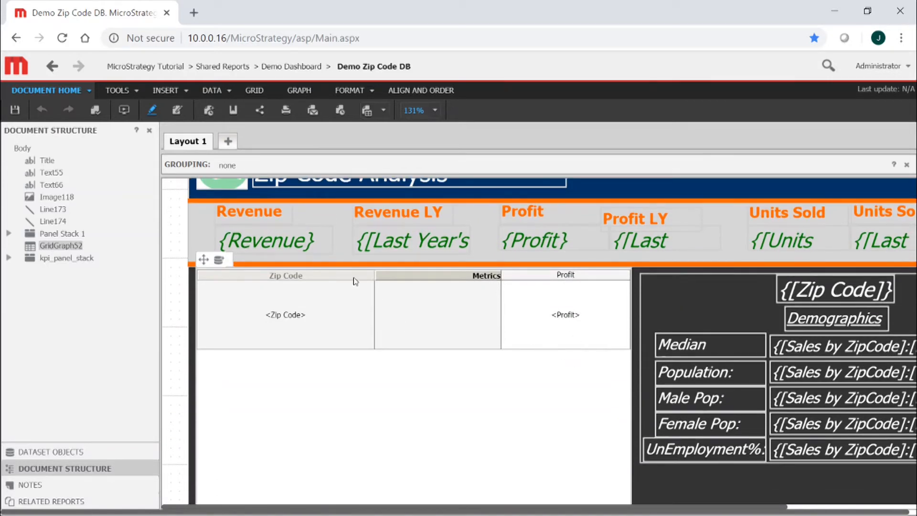
right_click(302, 280)
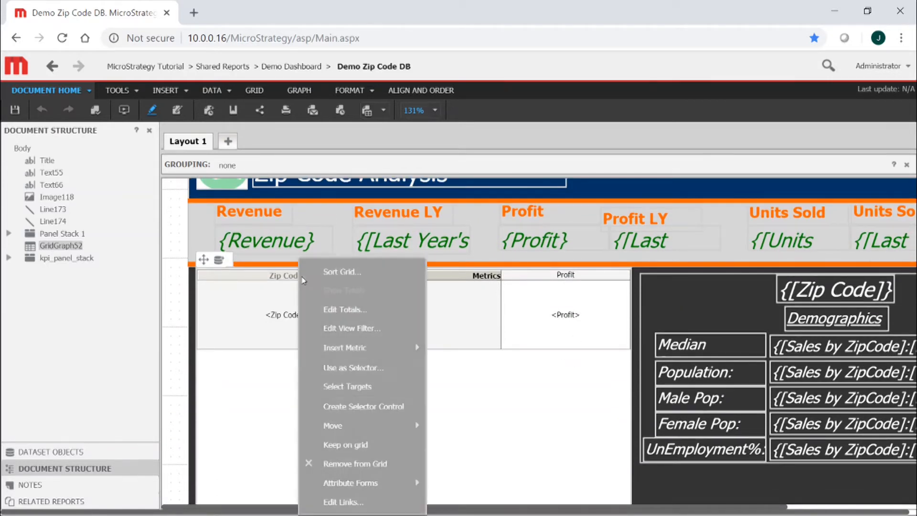
click(364, 369)
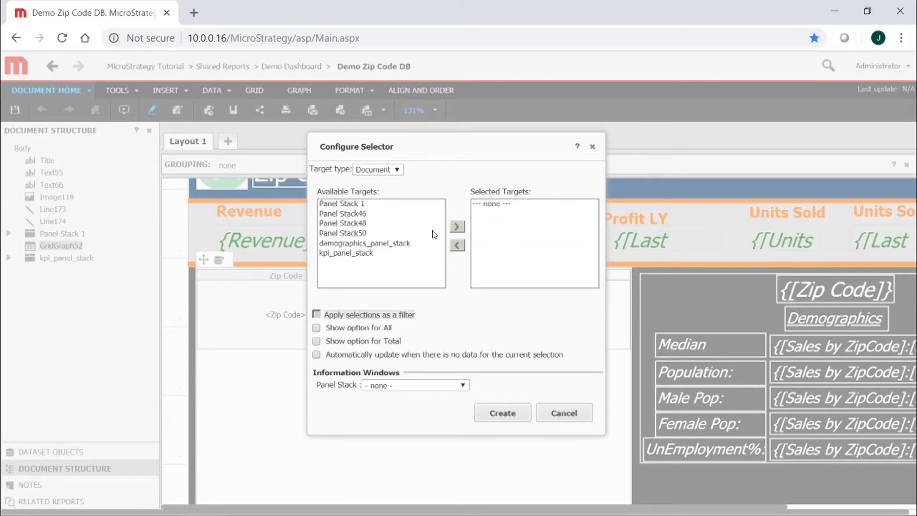
click(384, 246)
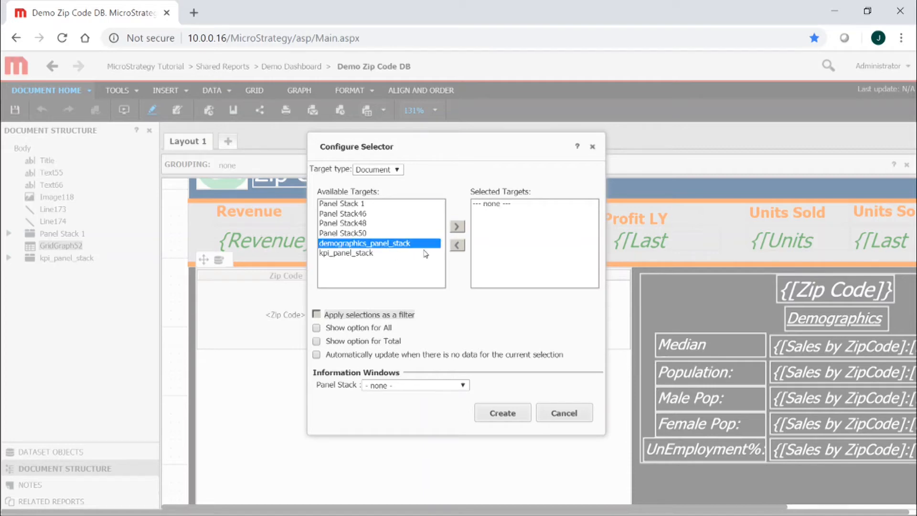
click(456, 226)
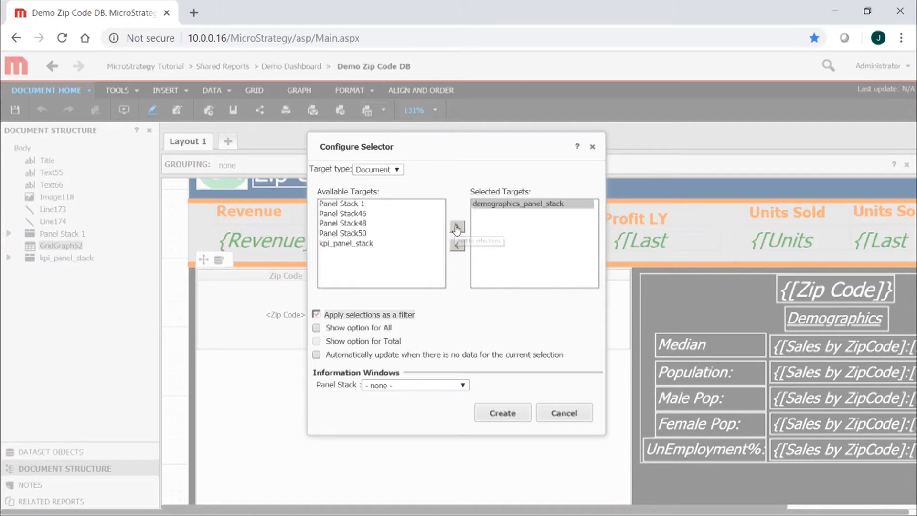
click(363, 245)
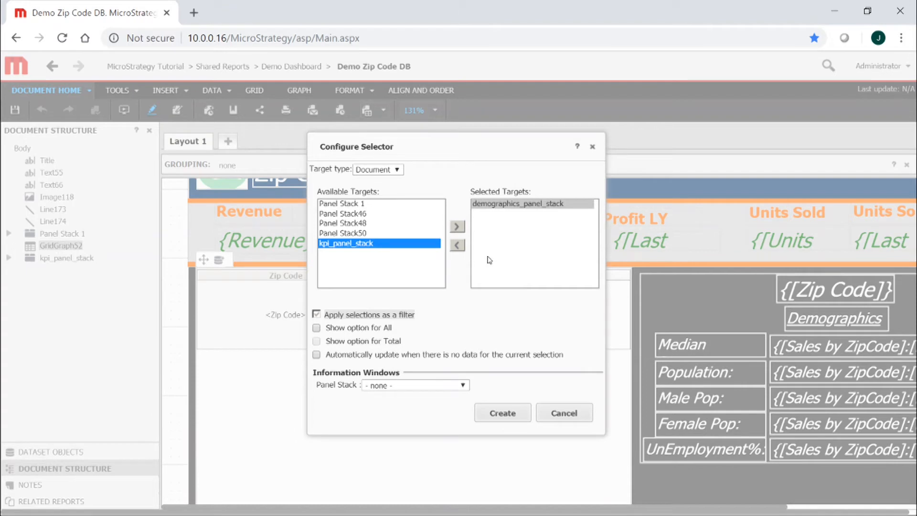
click(457, 226)
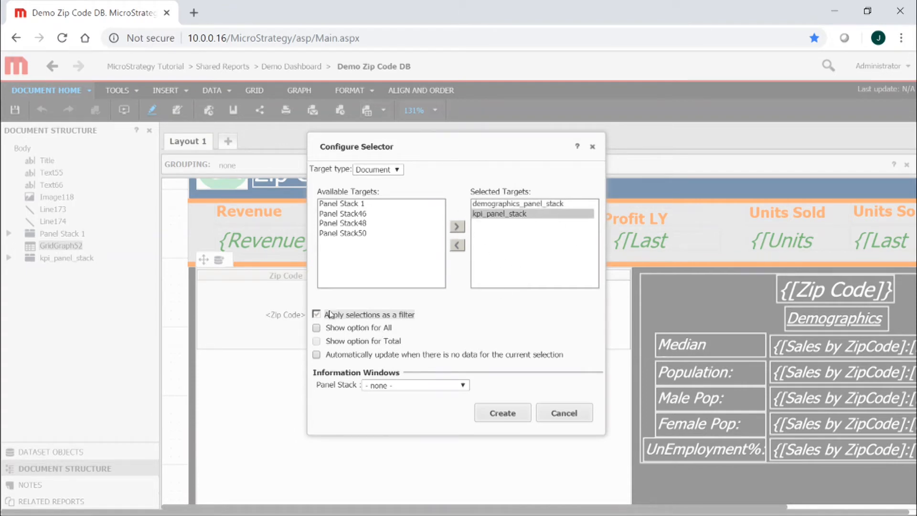
click(503, 414)
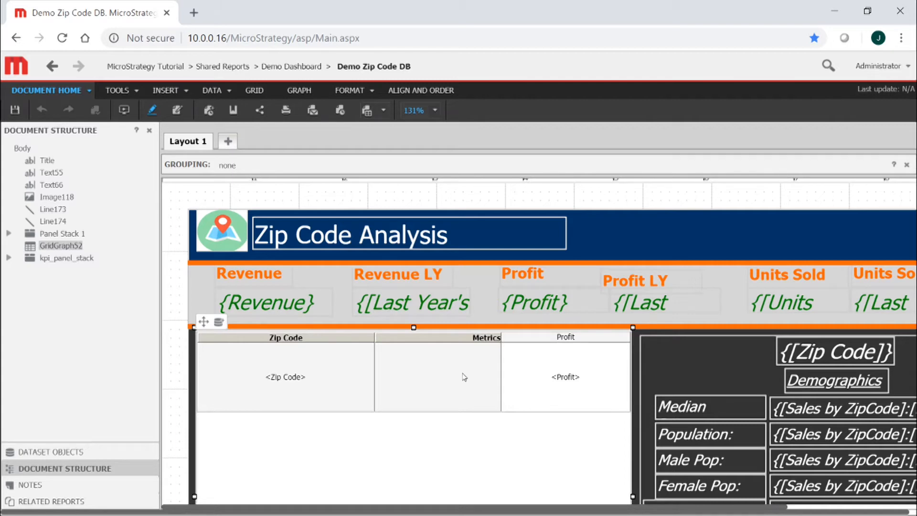
right_click(329, 339)
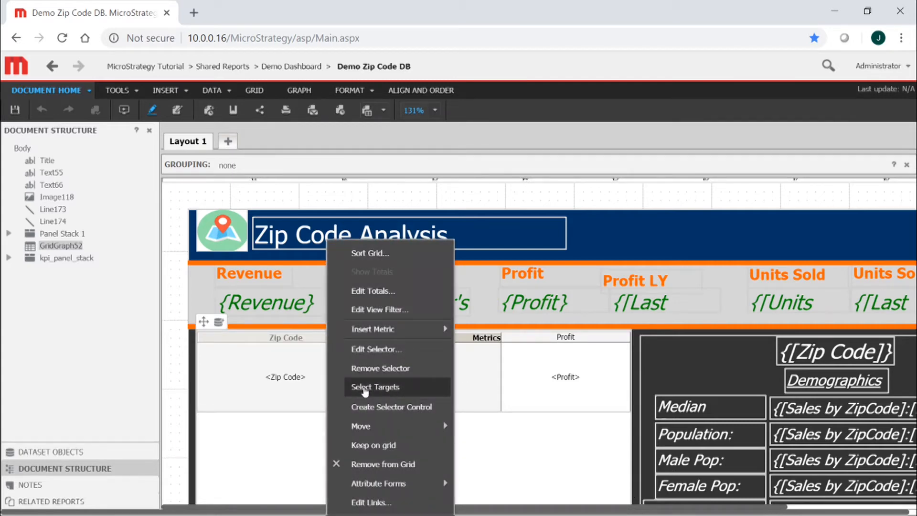
click(515, 435)
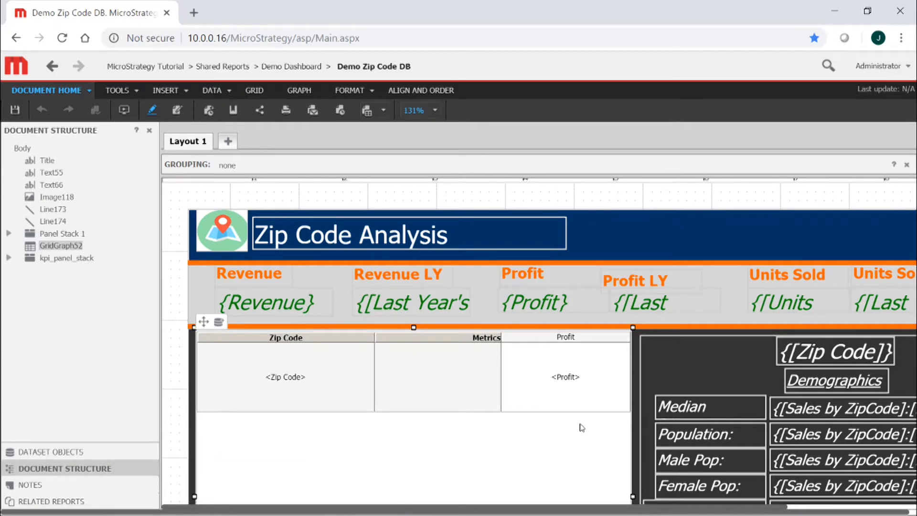
click(681, 374)
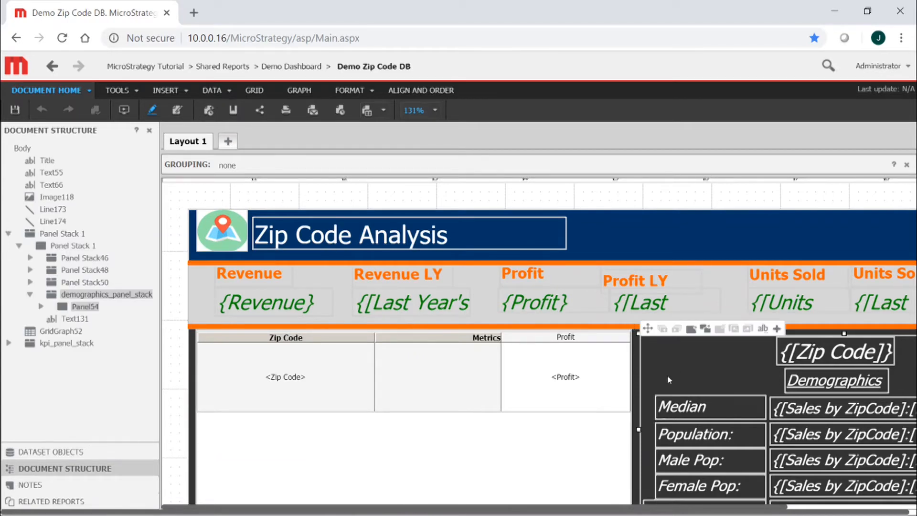
Step: Set the shape file for the profit grid's Map widget areas to ZipCode and apply the widget properties
click(337, 342)
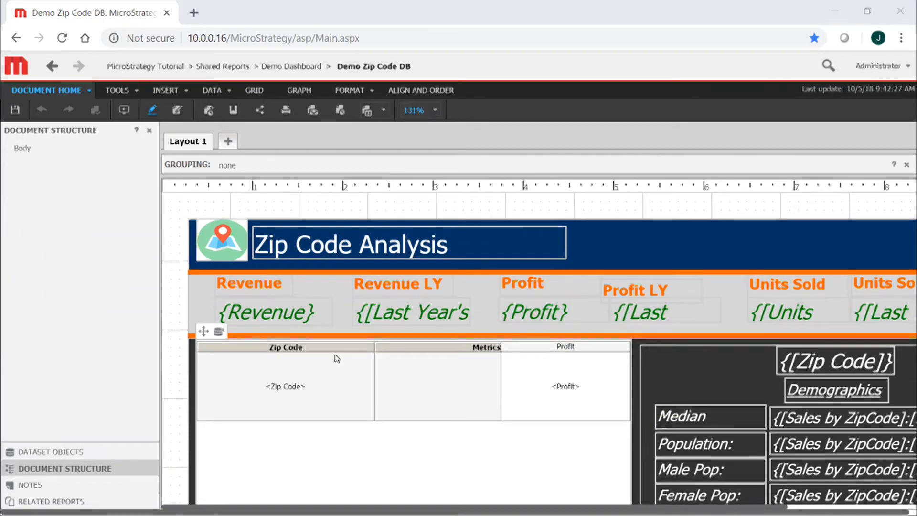
scroll(292, 288, down, 1)
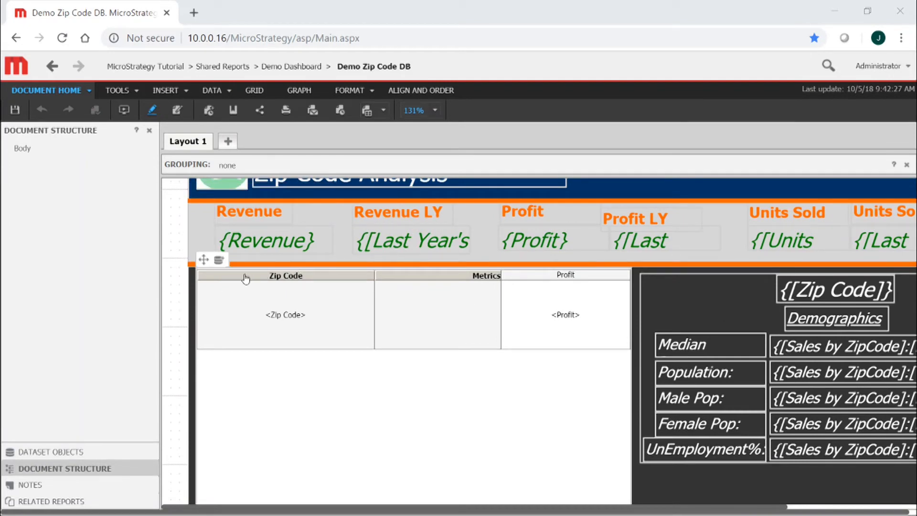
right_click(335, 394)
click(200, 264)
right_click(200, 265)
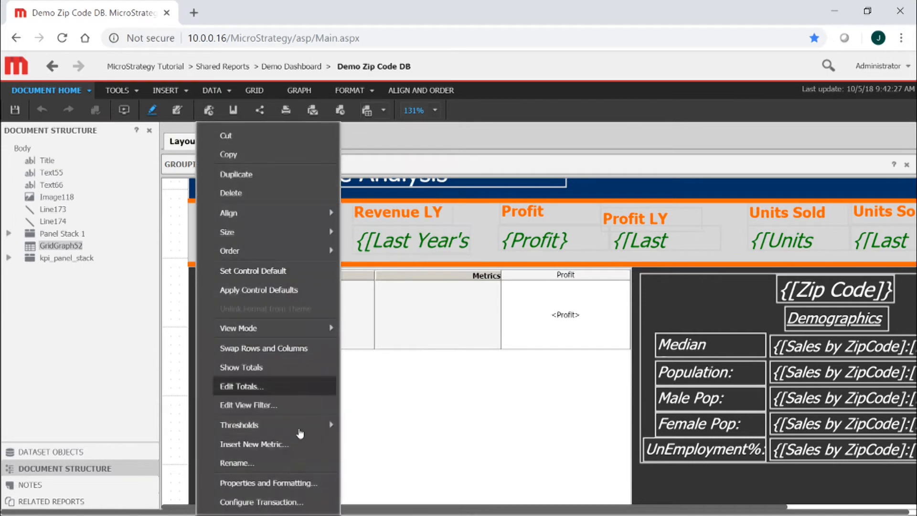
click(293, 483)
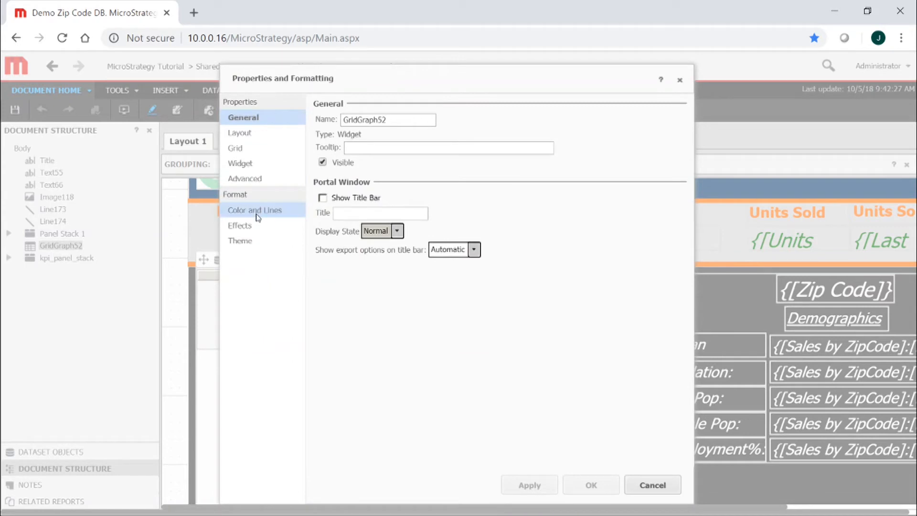
click(246, 163)
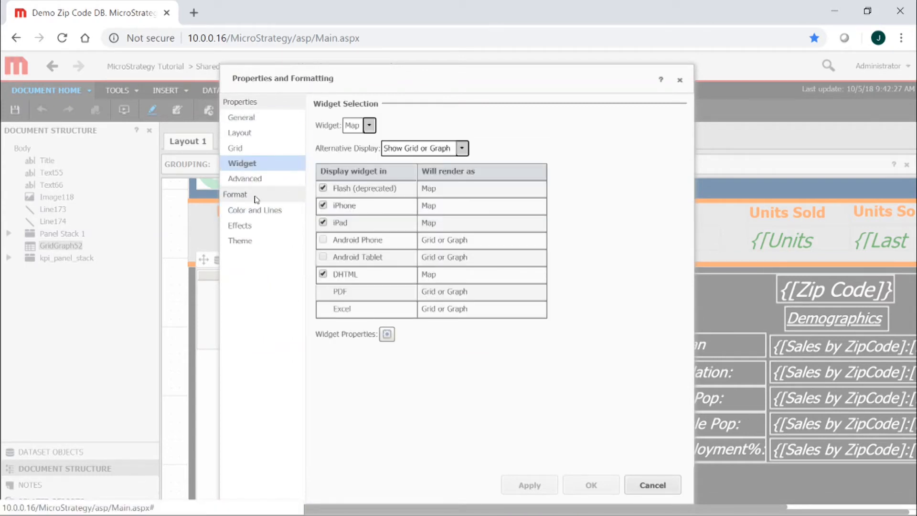
click(387, 336)
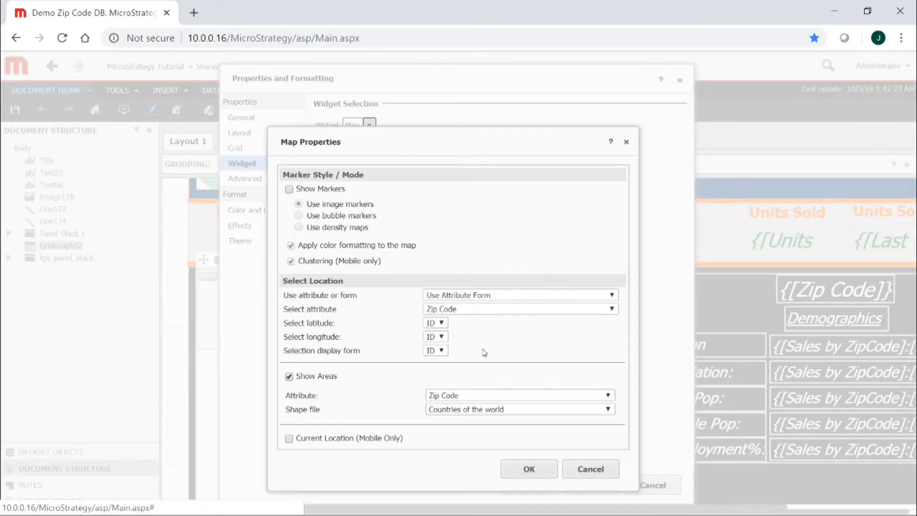
click(454, 409)
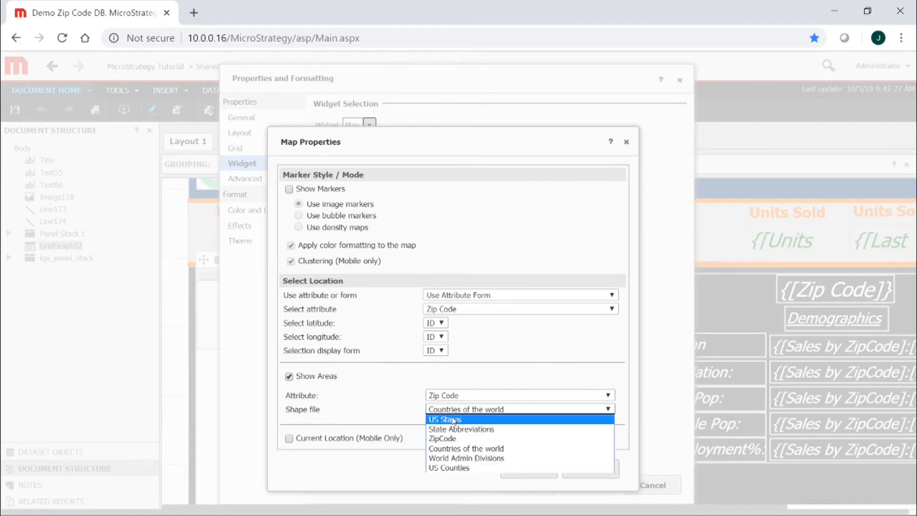
click(455, 439)
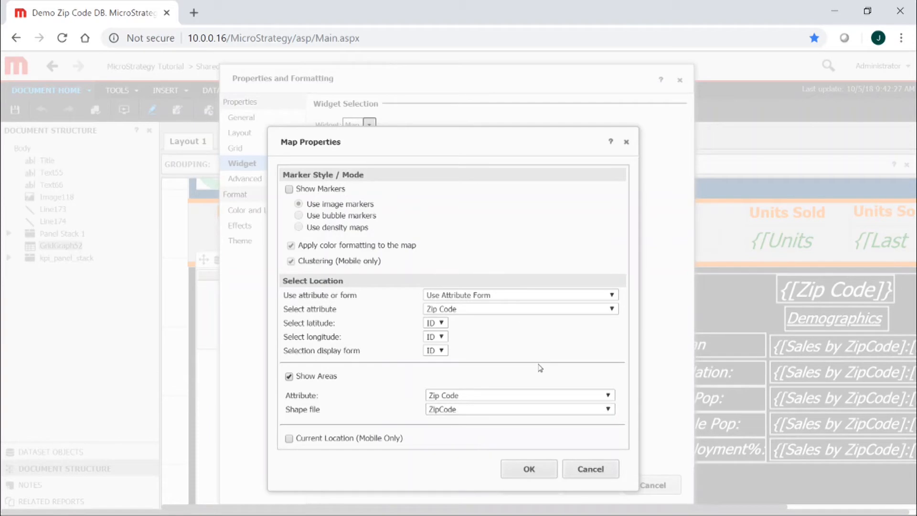
click(532, 484)
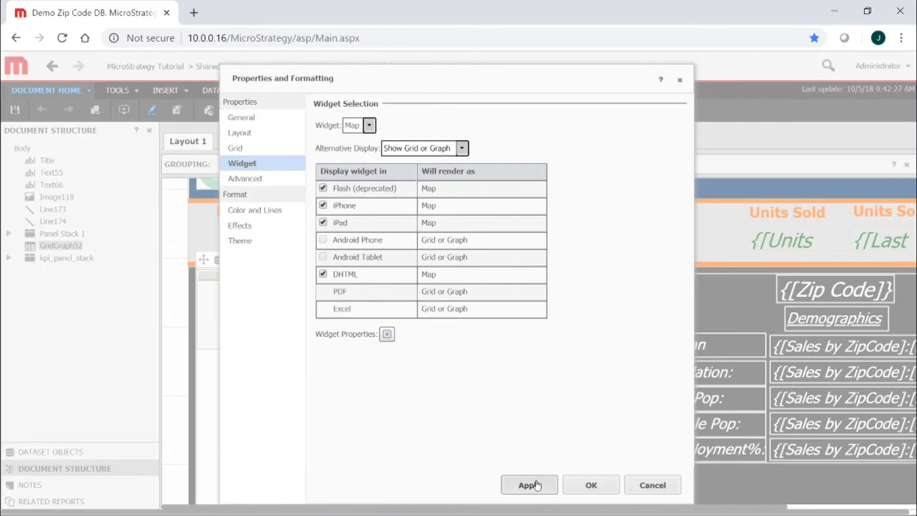
click(592, 486)
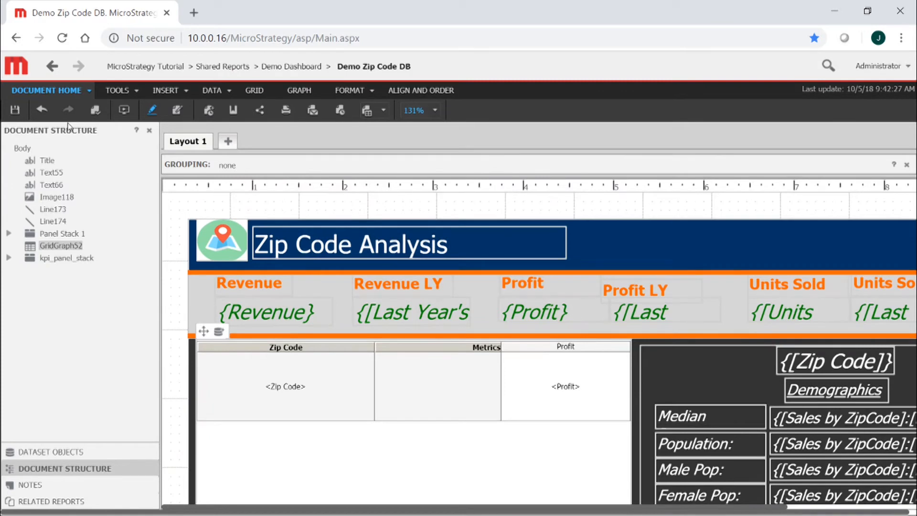
Step: Save the document and run it in presentation mode
click(14, 111)
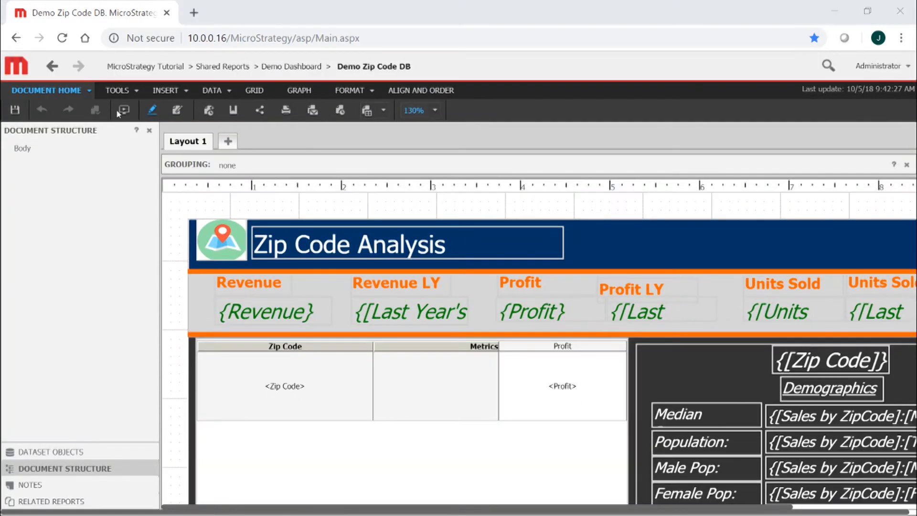
click(124, 110)
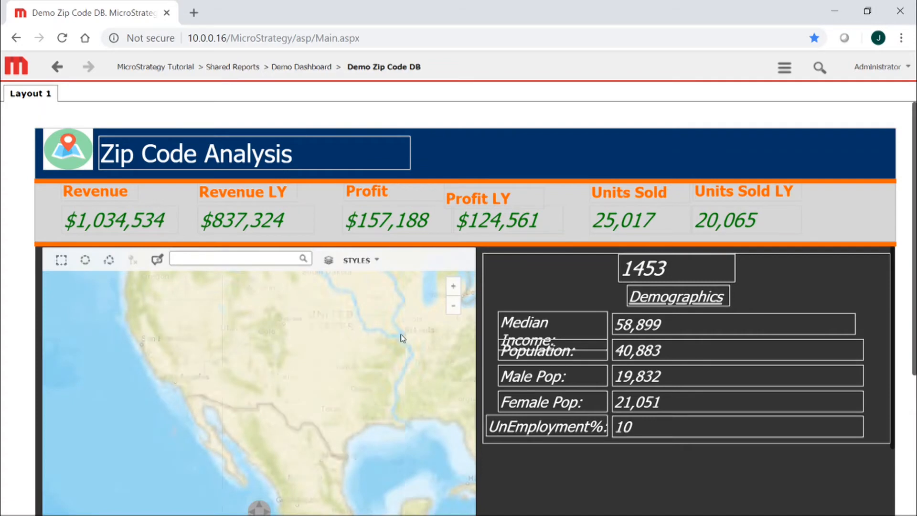
Step: Search the map for New York and select the shaded zip code area beside Hempstead to test the panel stacks
click(454, 287)
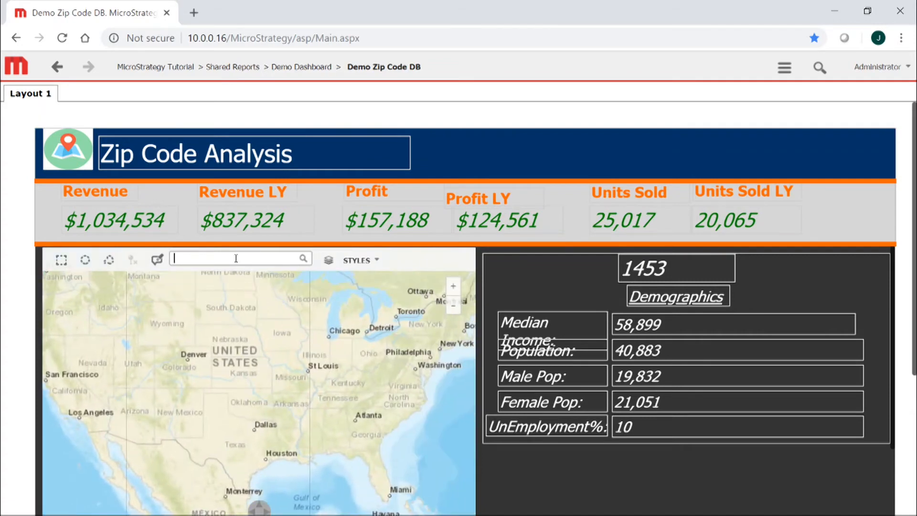
text(new york)
key(Return)
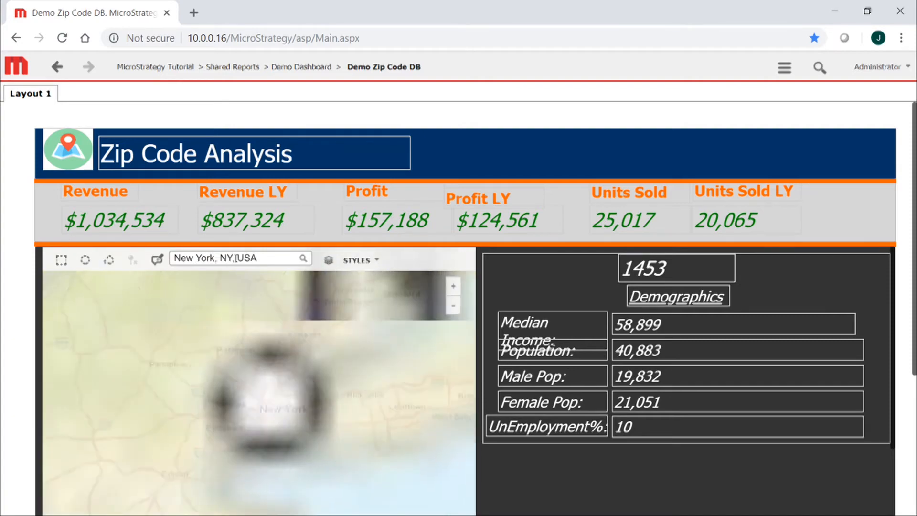
scroll(354, 345, up, 2)
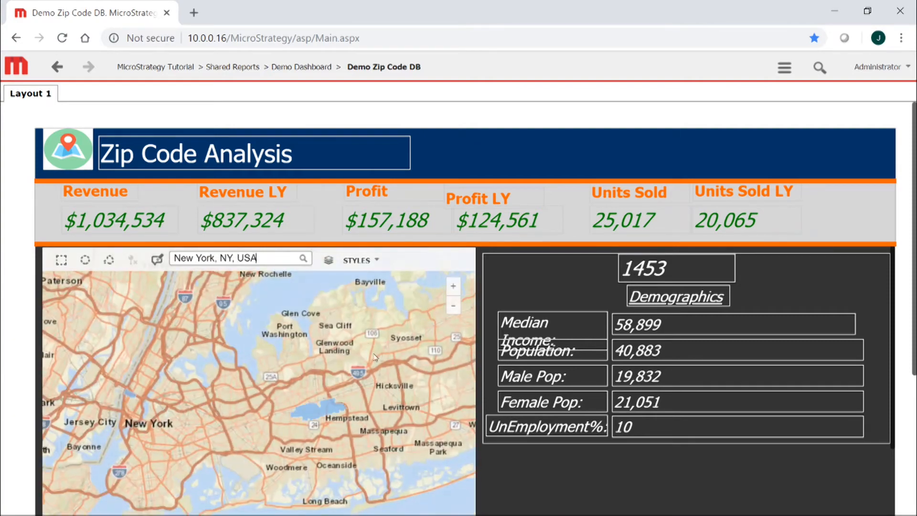
click(314, 417)
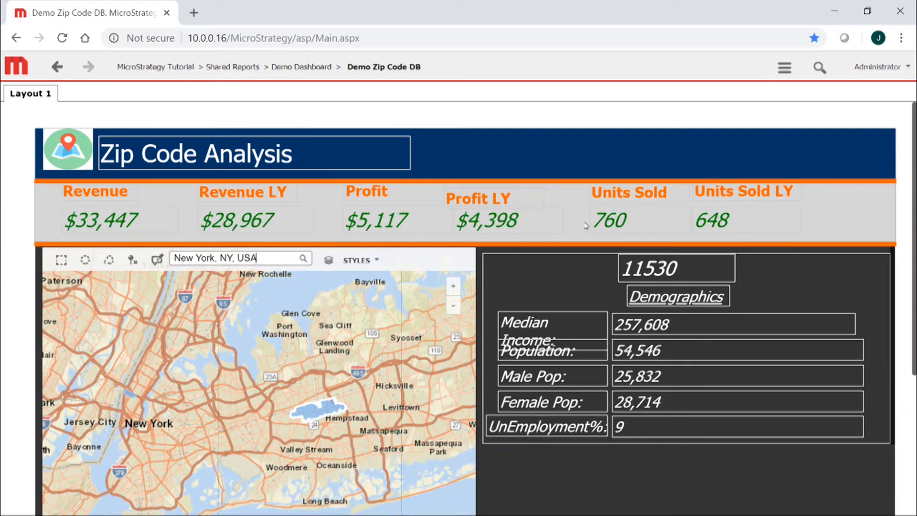
mouse_move(314, 411)
Step: Return the document to design mode and switch it to Editable Mode
click(784, 67)
click(712, 378)
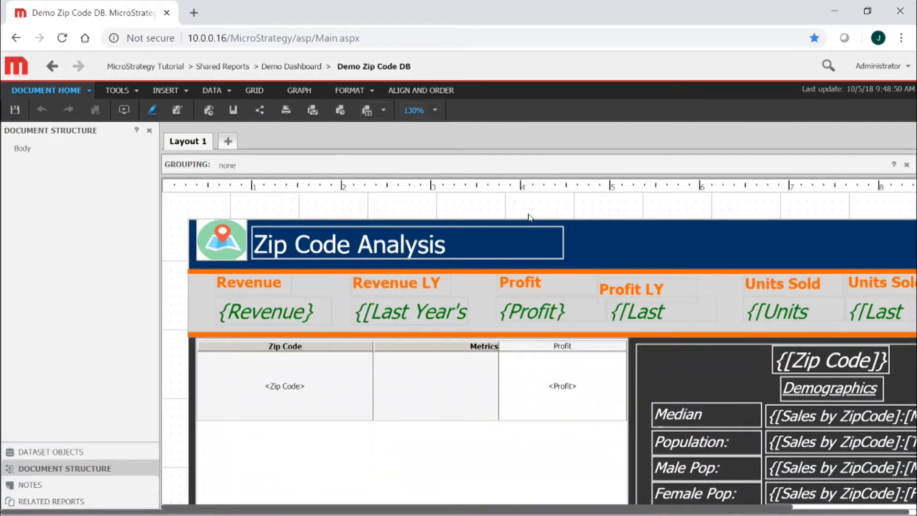
click(707, 337)
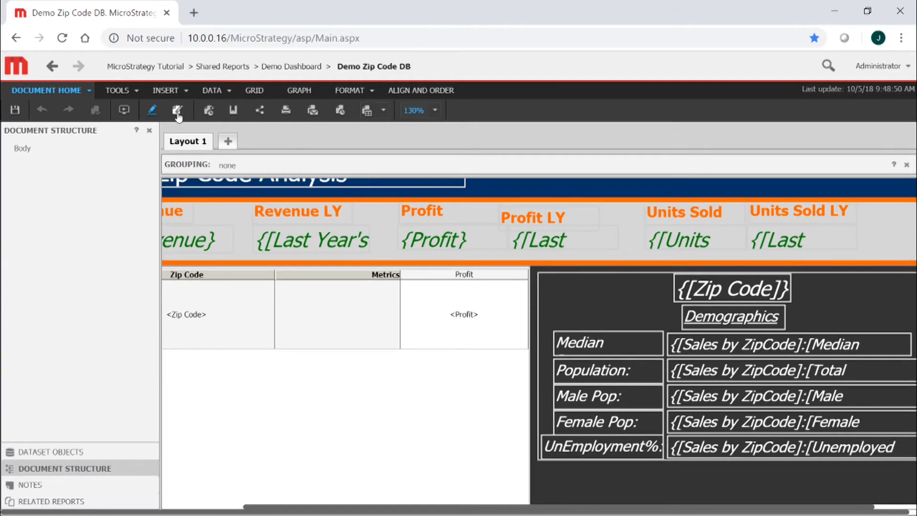
click(177, 111)
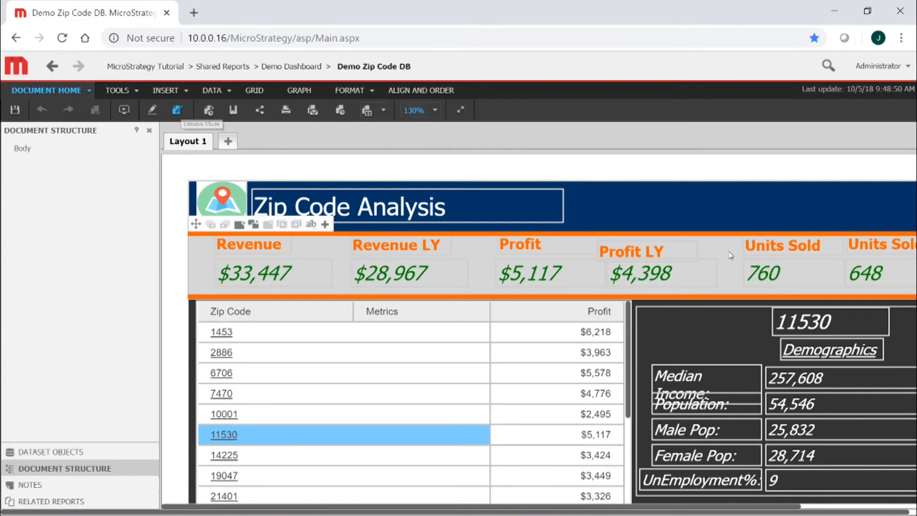
Step: Set the borders of the Zip Code text field above the Demographics heading to None
scroll(747, 206, down, 2)
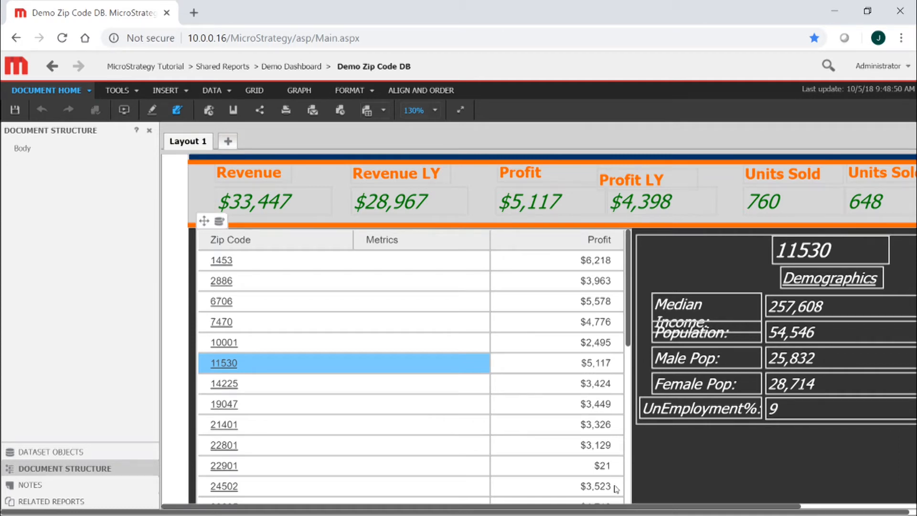
drag(615, 511, 732, 511)
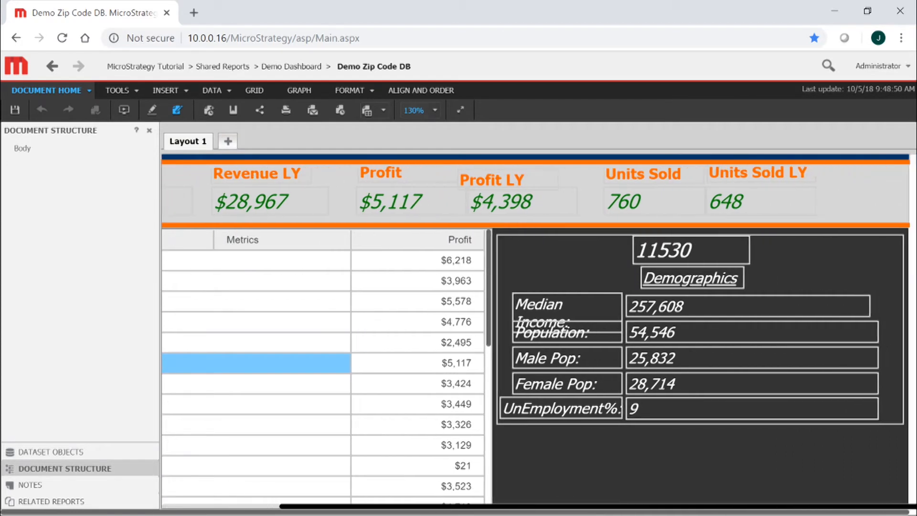
scroll(726, 258, up, 1)
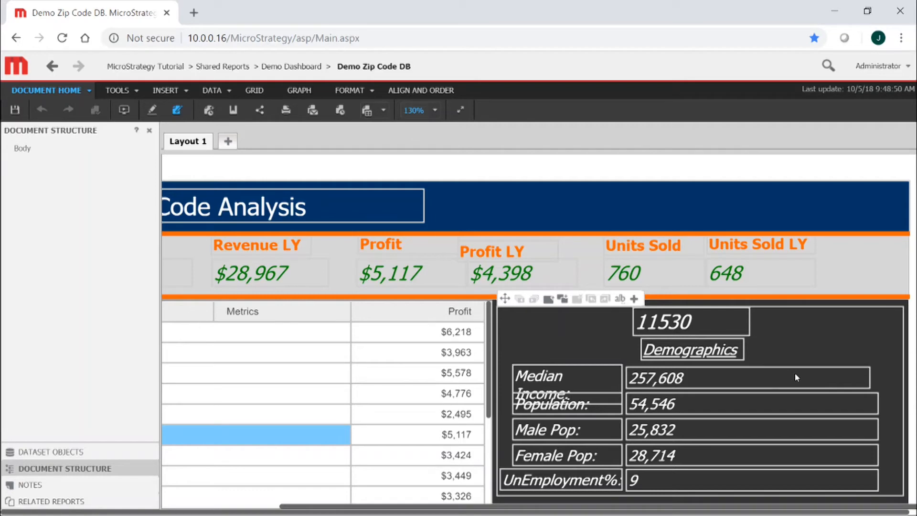
scroll(812, 370, down, 1)
right_click(725, 256)
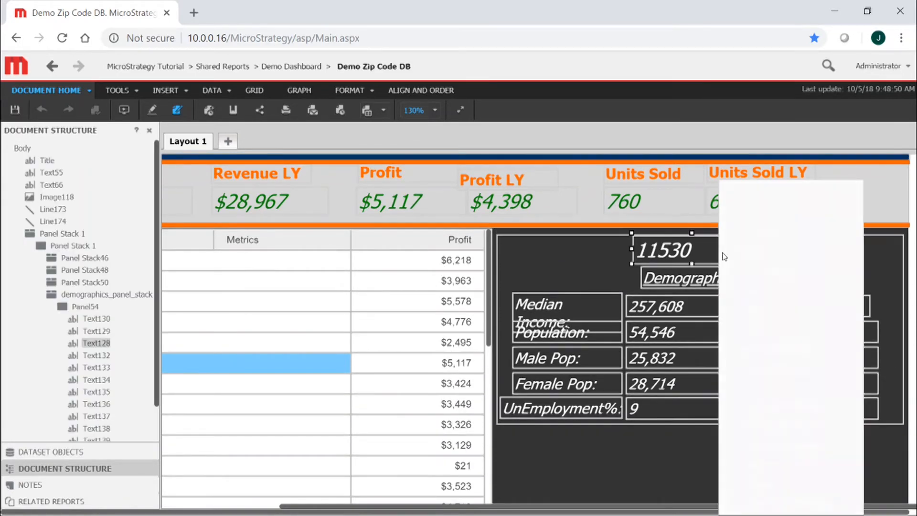
click(651, 450)
right_click(724, 250)
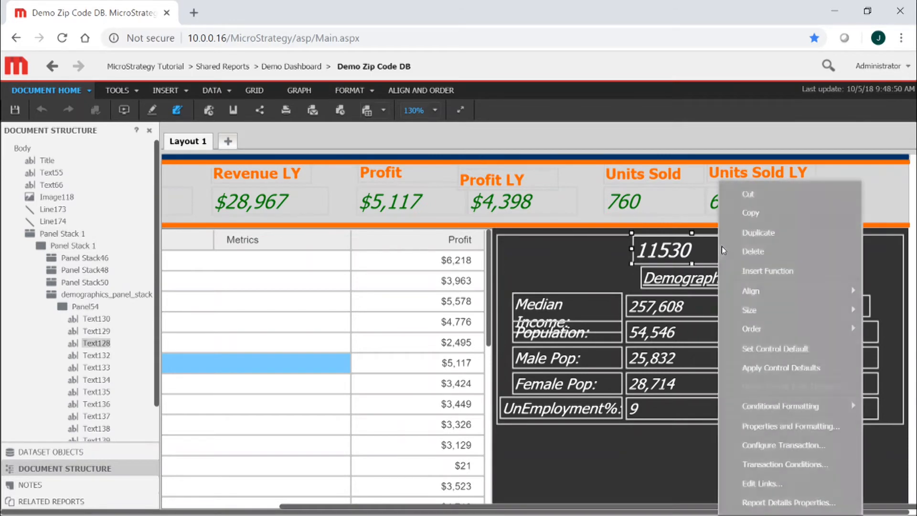
click(792, 426)
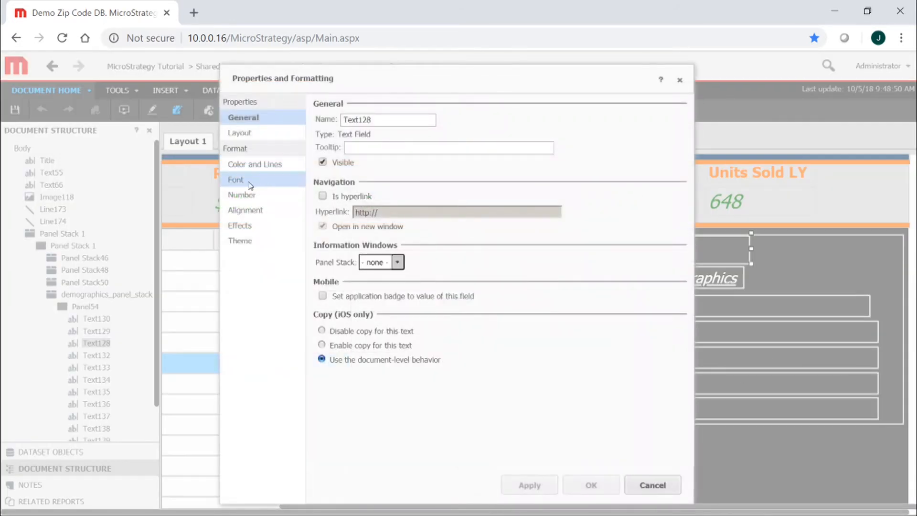
click(251, 165)
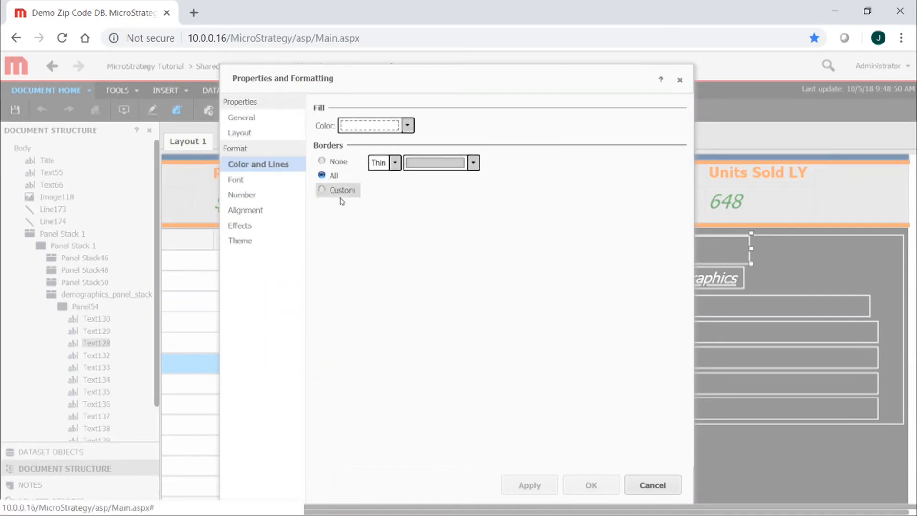
click(323, 161)
click(591, 486)
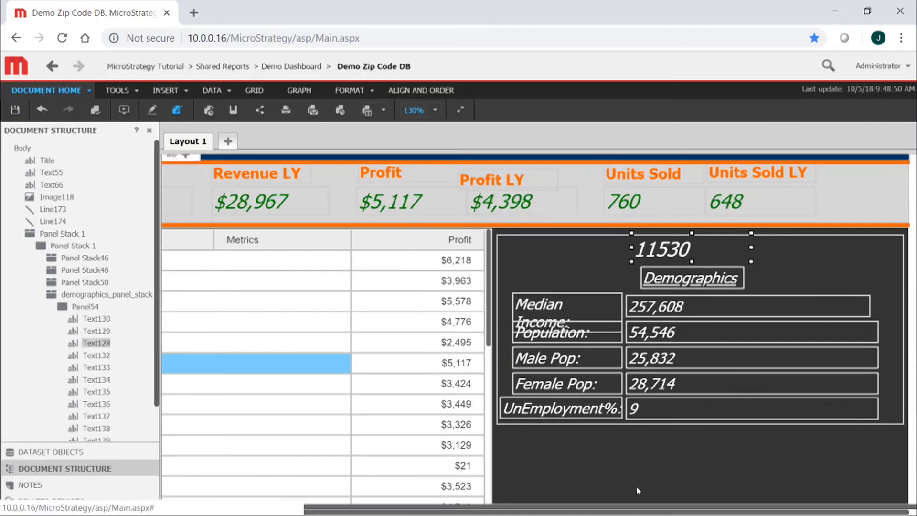
Step: Set the Zip Code text field's horizontal alignment to centered
right_click(697, 249)
click(781, 431)
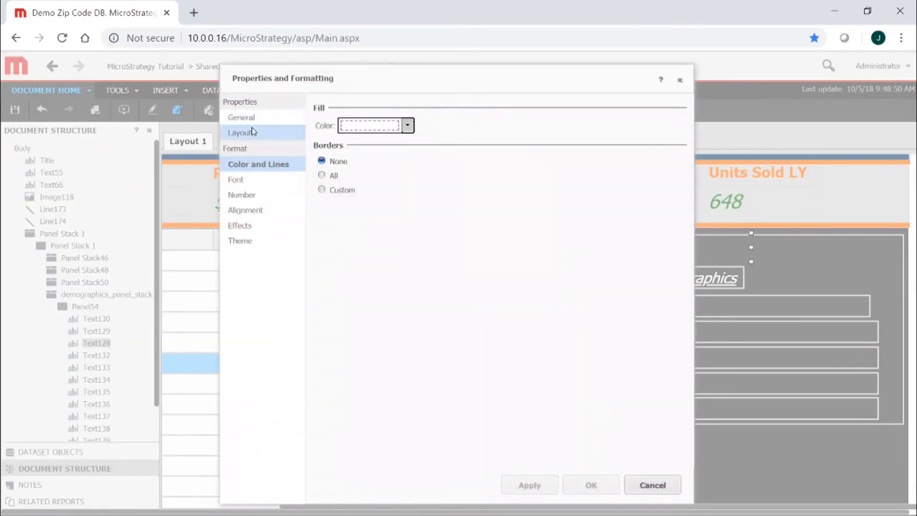
click(246, 210)
click(385, 126)
click(368, 158)
click(600, 486)
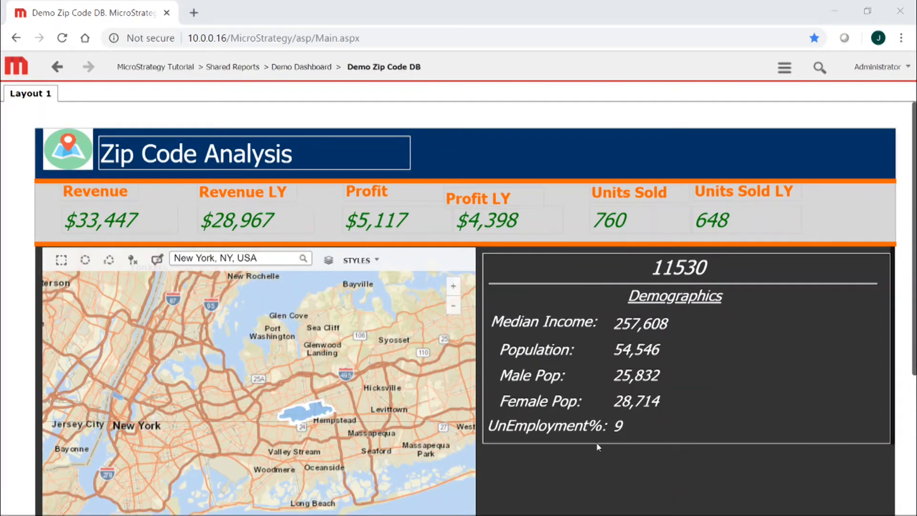
Step: Select zip code areas 10001 and 11530 in turn on the map to check that the KPIs and demographics update
click(114, 394)
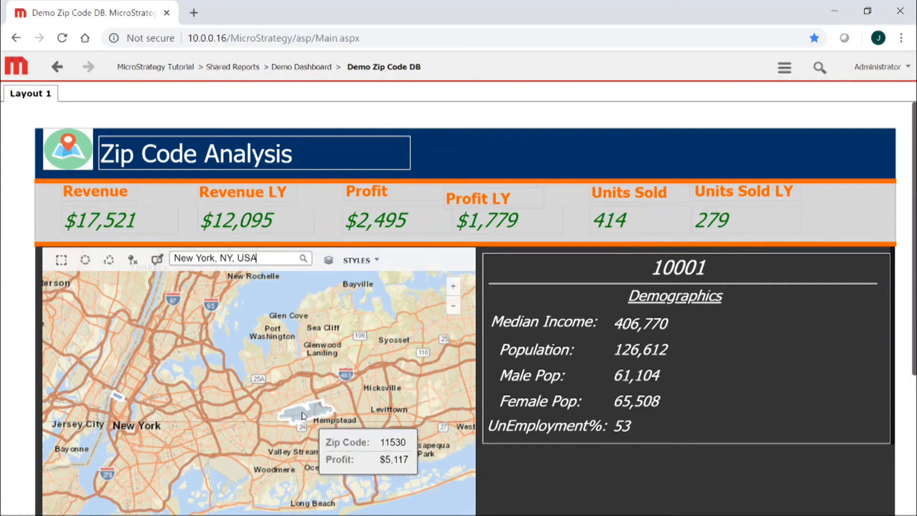
click(364, 420)
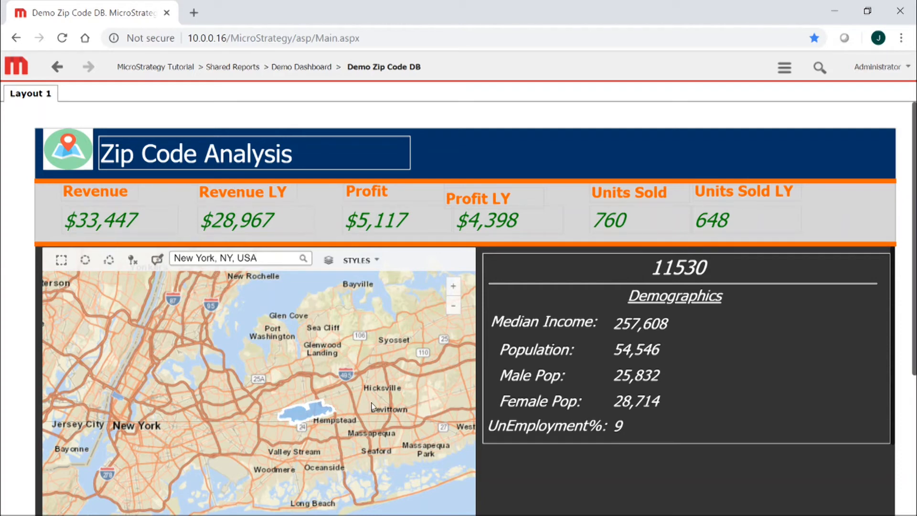
click(117, 395)
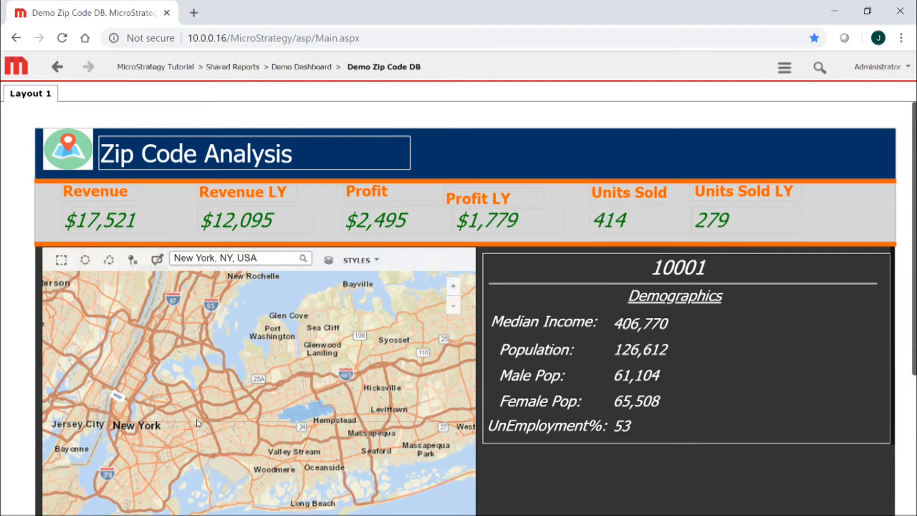
Step: Select zip code area 11530 on the map, then reopen the document for editing in Editable Mode
click(332, 423)
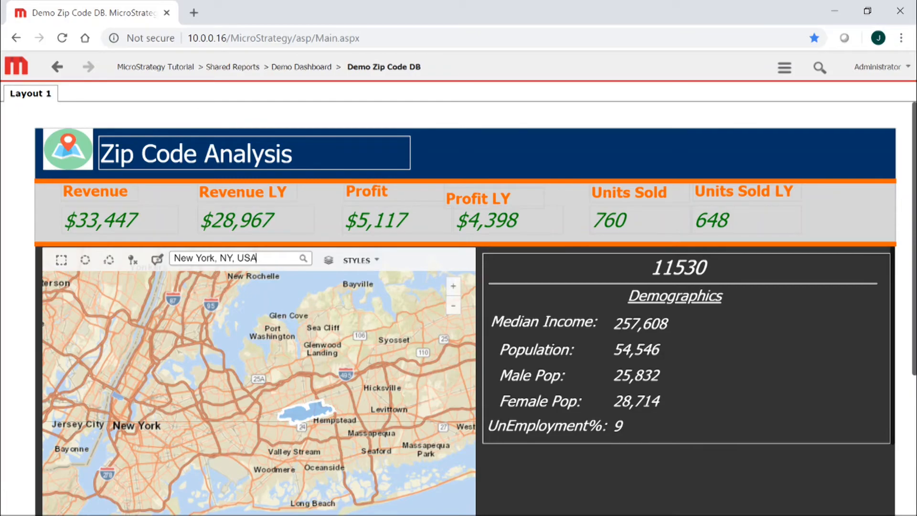
click(785, 68)
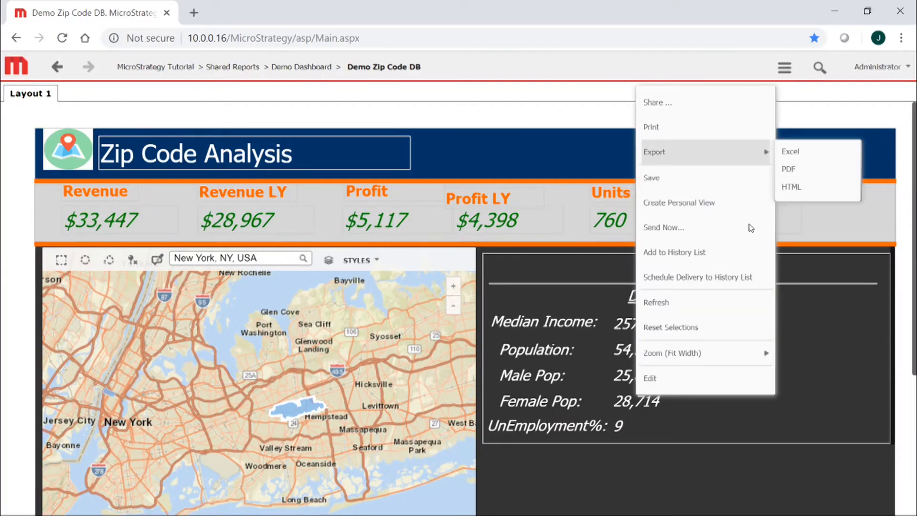
click(658, 380)
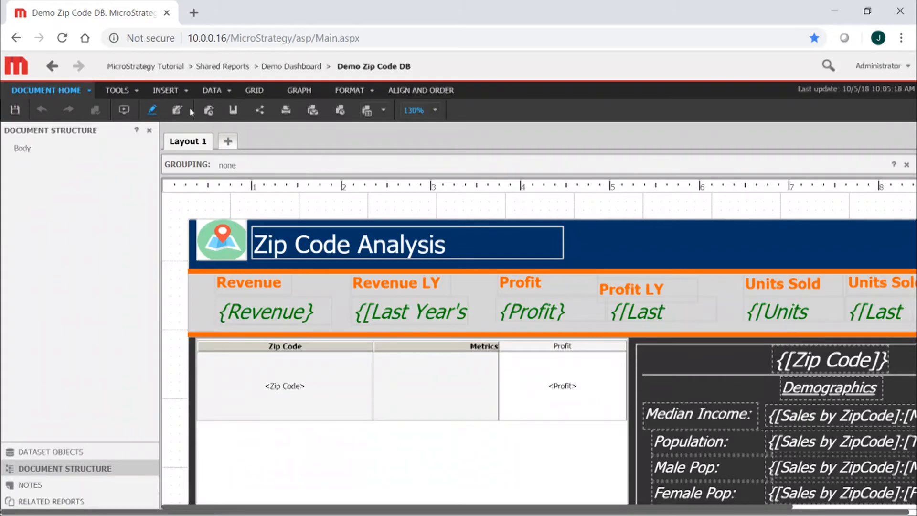
click(178, 110)
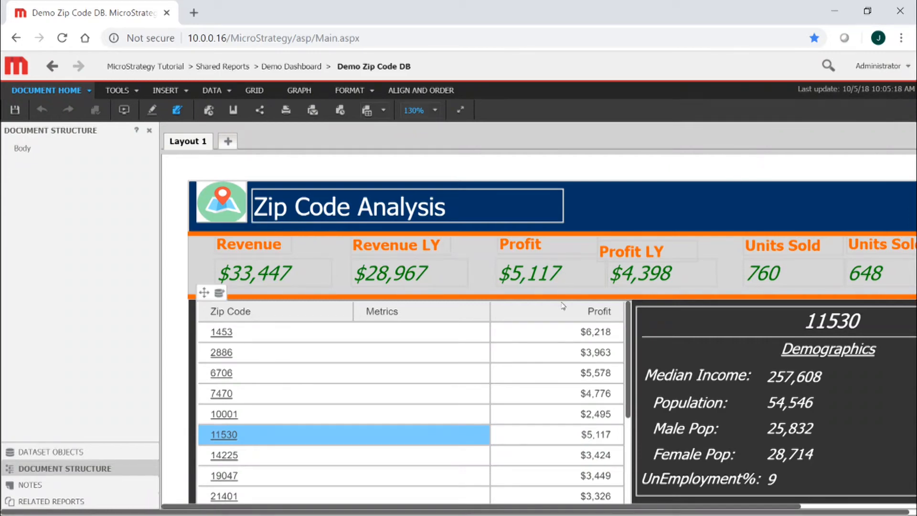
Step: Open the Visual Threshold Editor for the grid's Profit metric and move the upper threshold marker to 50%
right_click(539, 316)
mouse_move(594, 447)
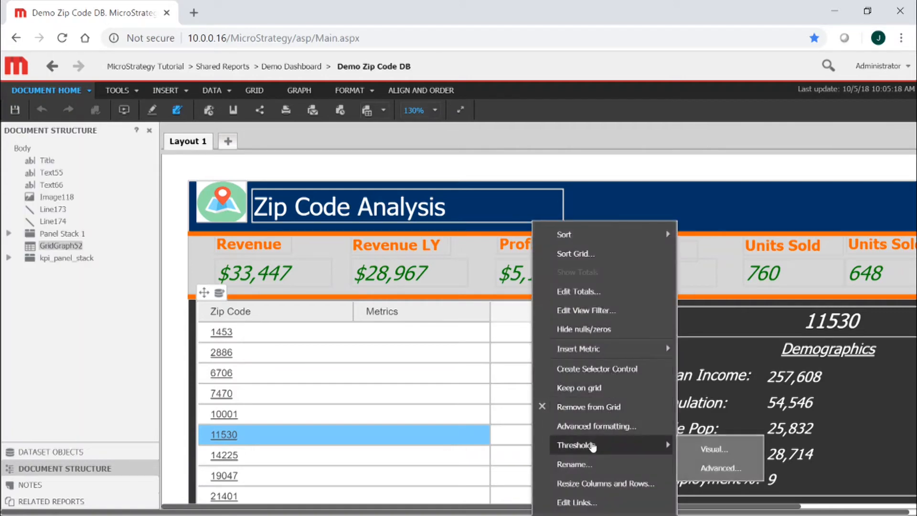
click(713, 451)
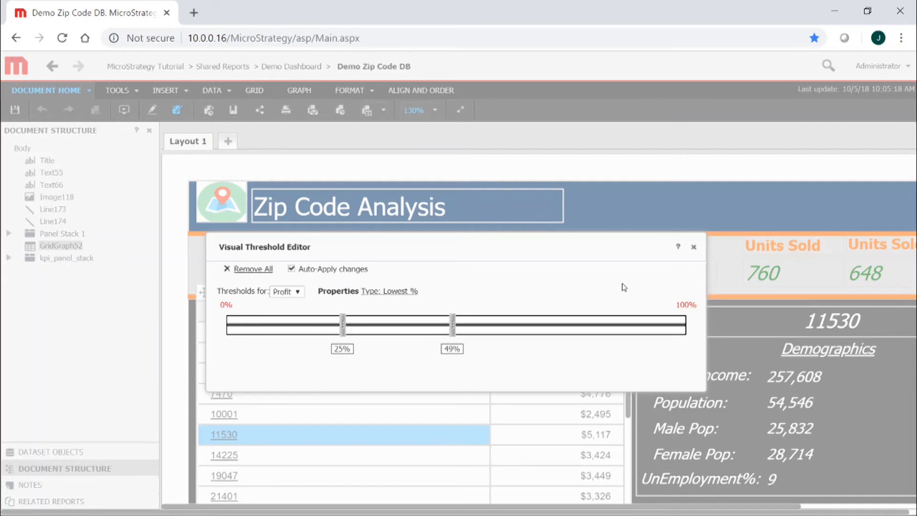
click(270, 329)
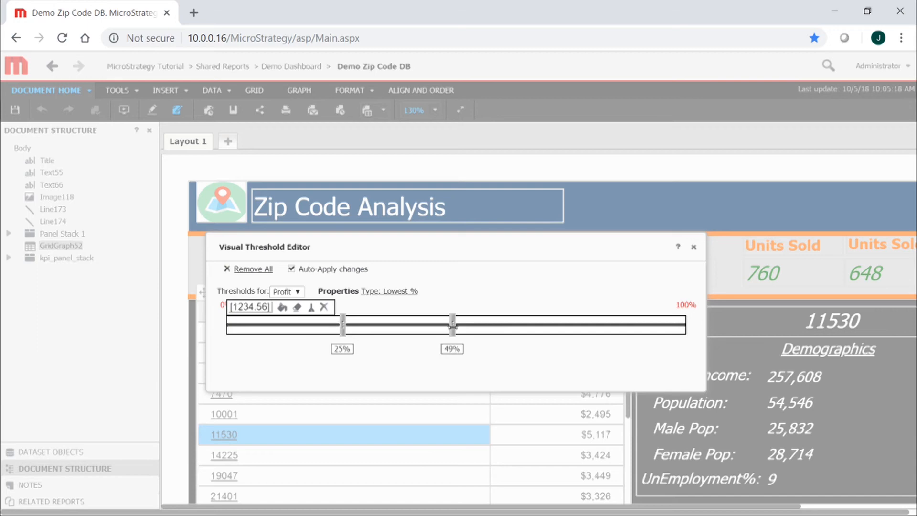
drag(452, 327, 461, 331)
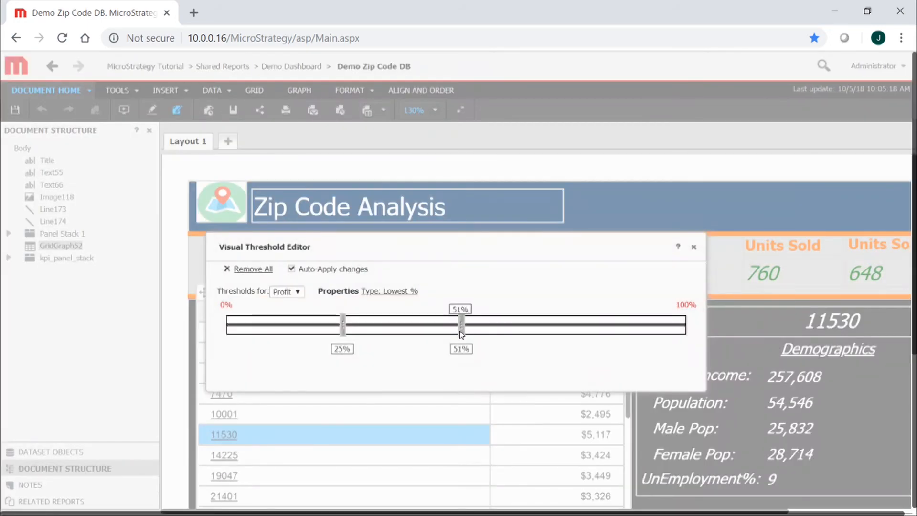
drag(460, 331, 457, 330)
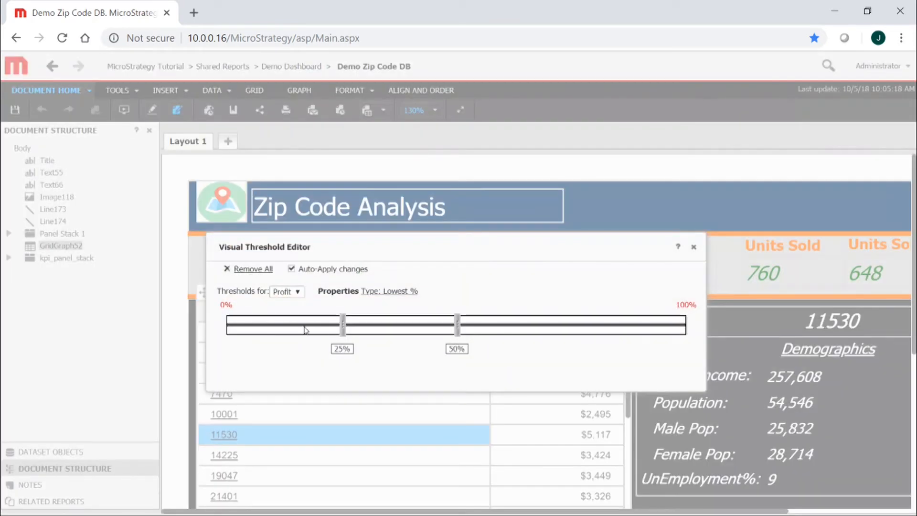
Step: Set the fill color of the Profit threshold band above 50% to orange
click(286, 325)
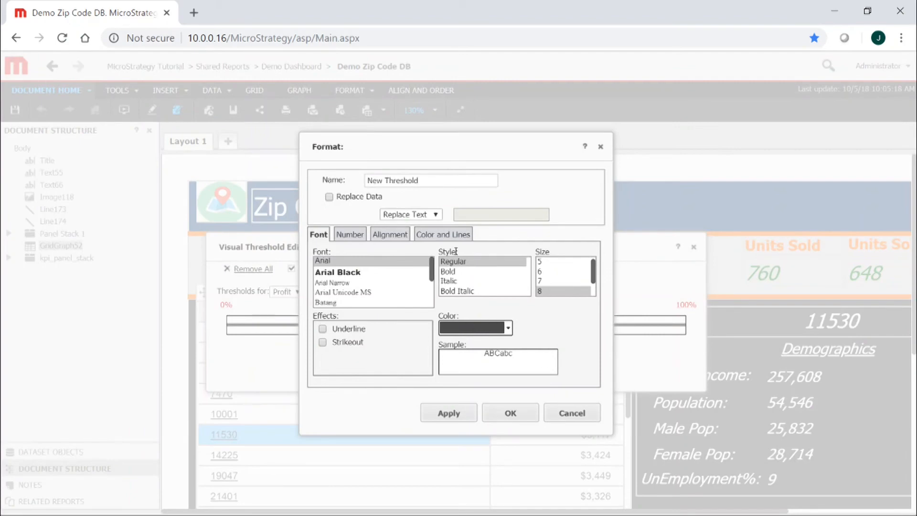
click(447, 234)
click(404, 278)
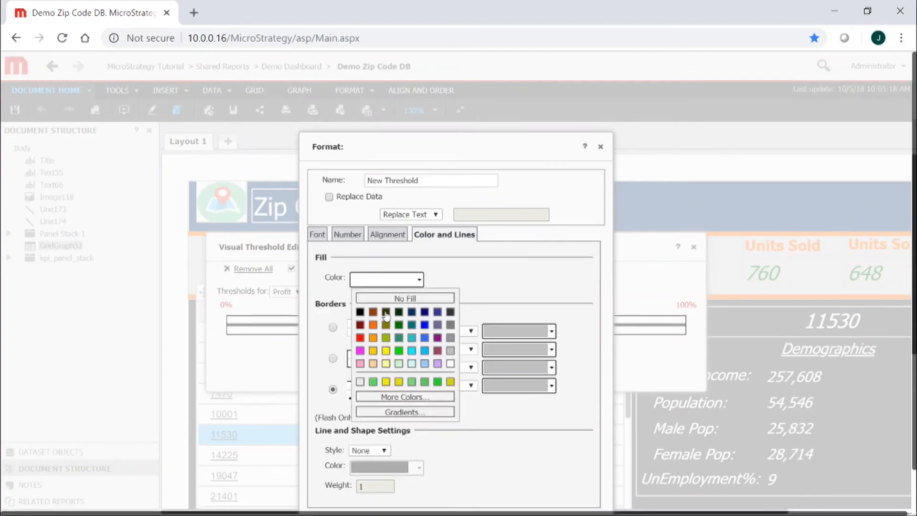
click(374, 340)
drag(519, 148, 527, 99)
click(519, 483)
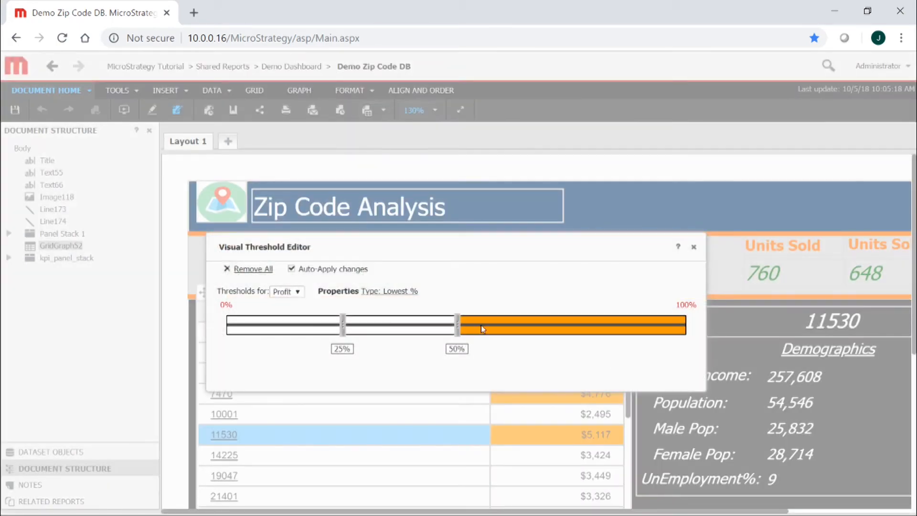
Step: Add a Profit threshold at 75% and set the fill color of the band from 75% to 100% to dark green
right_click(480, 325)
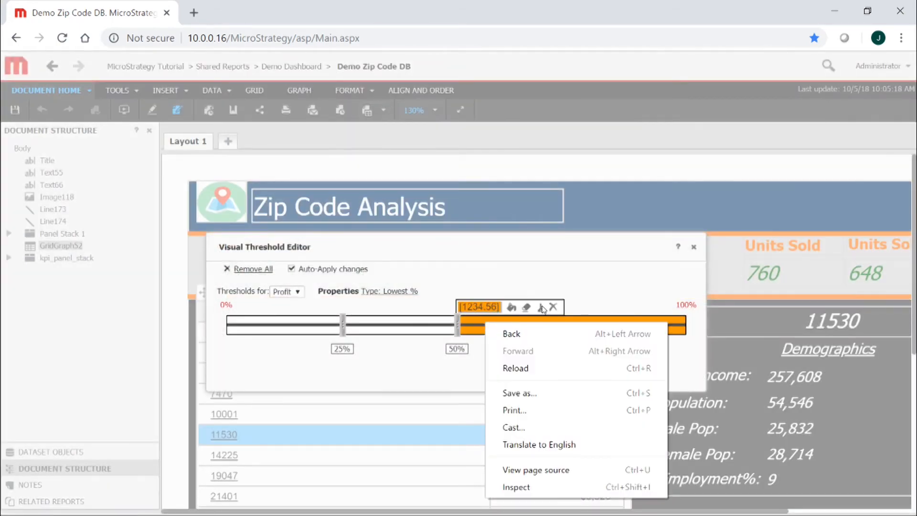
click(542, 307)
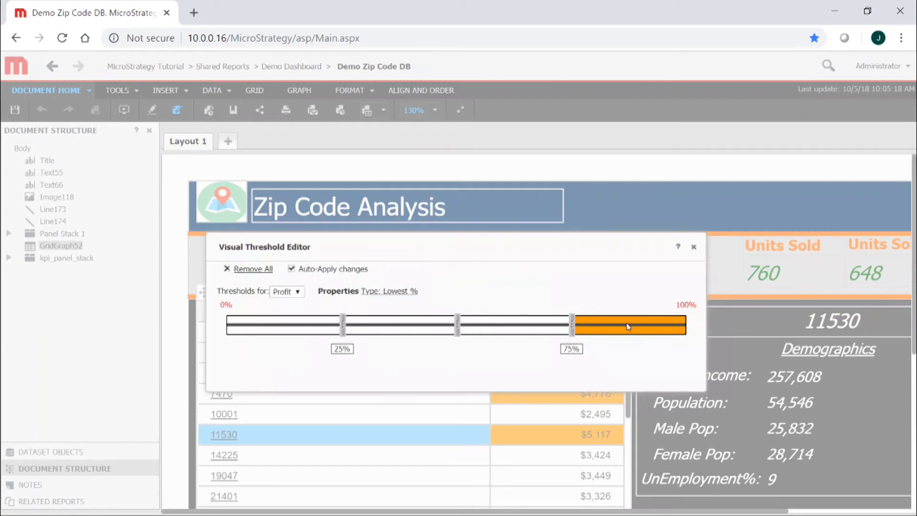
mouse_move(628, 327)
double_click(628, 326)
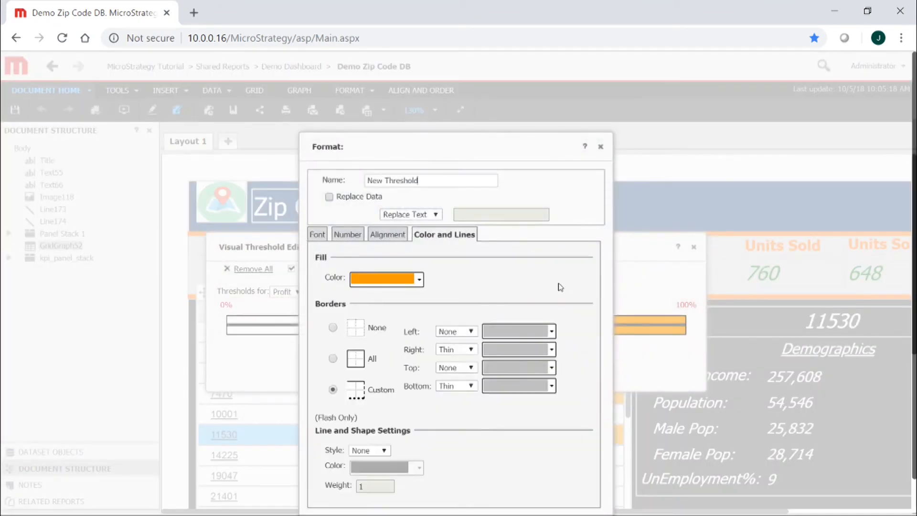
click(419, 280)
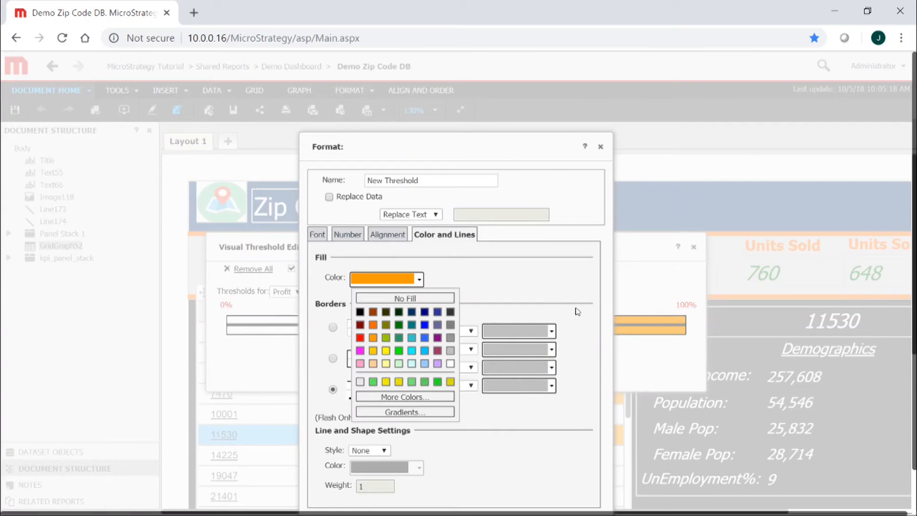
click(438, 381)
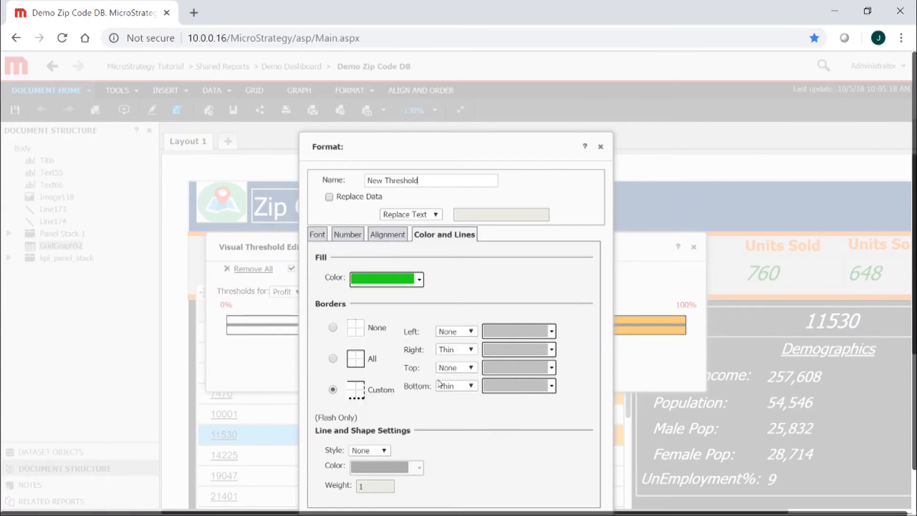
click(420, 279)
click(399, 325)
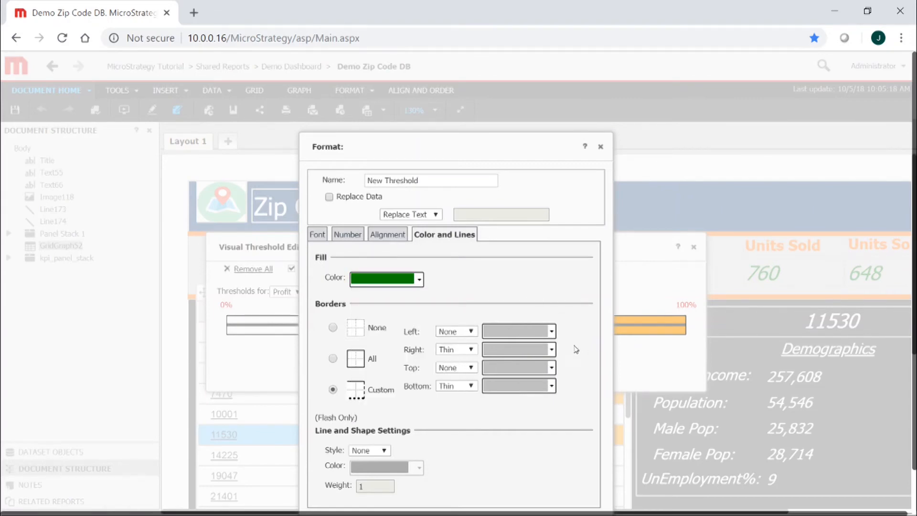
scroll(567, 348, down, 1)
click(508, 487)
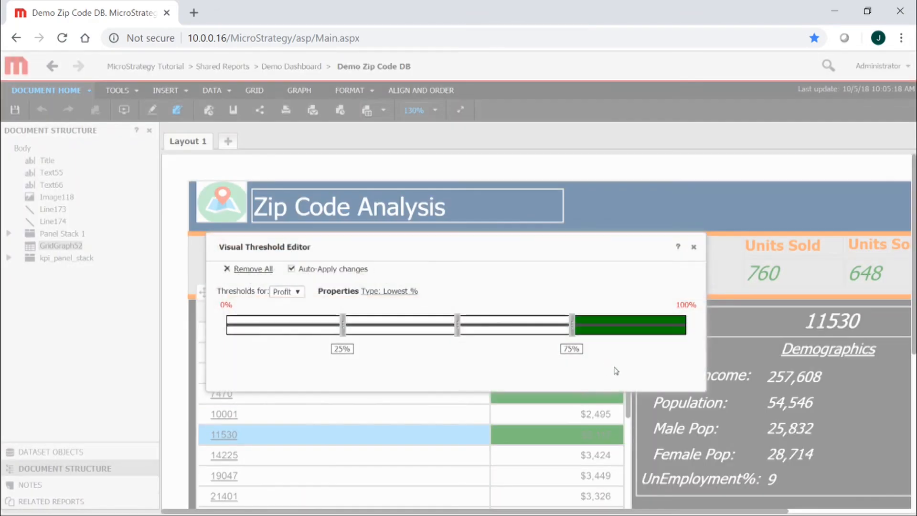
Step: Set the fill color of the Profit threshold band between 50% and 75% to a lighter green
mouse_move(515, 321)
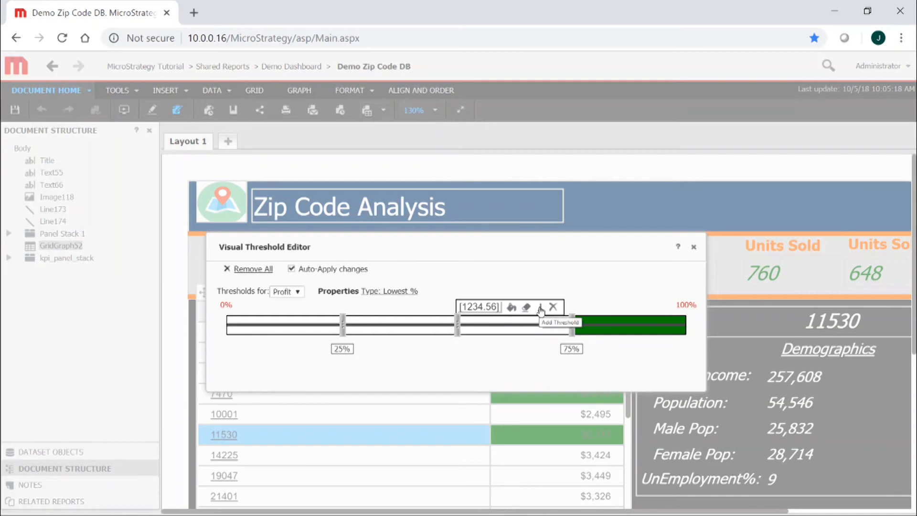
click(541, 309)
double_click(525, 324)
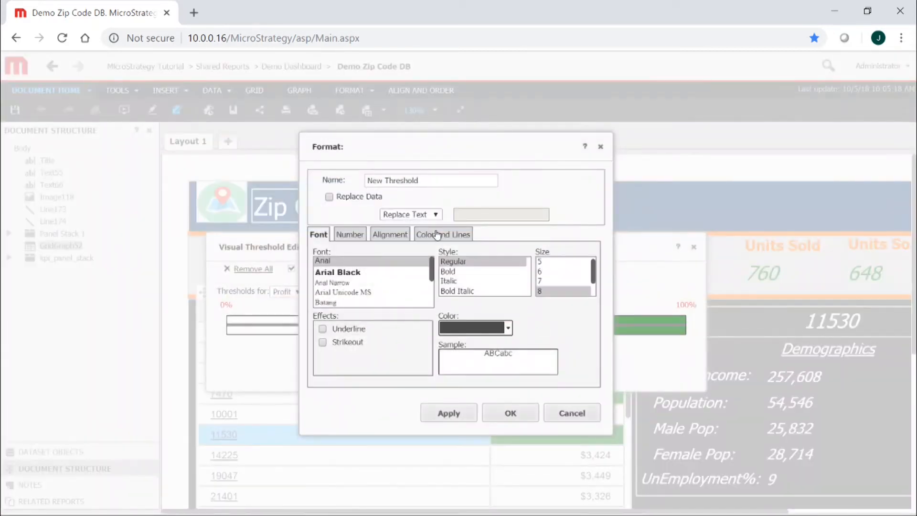
click(437, 234)
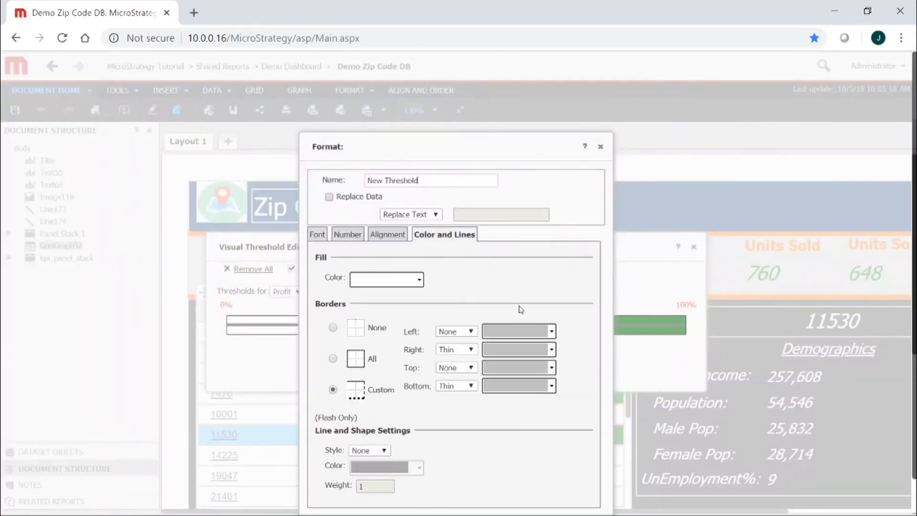
click(419, 279)
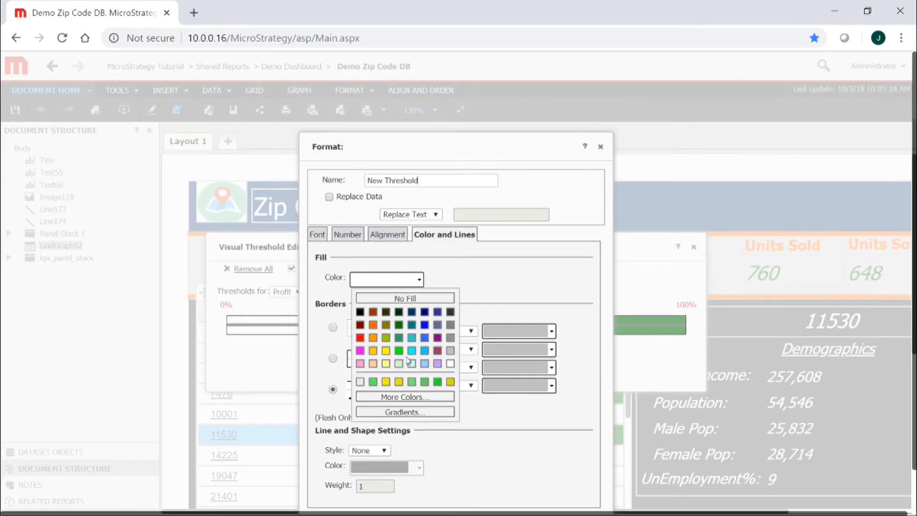
click(425, 382)
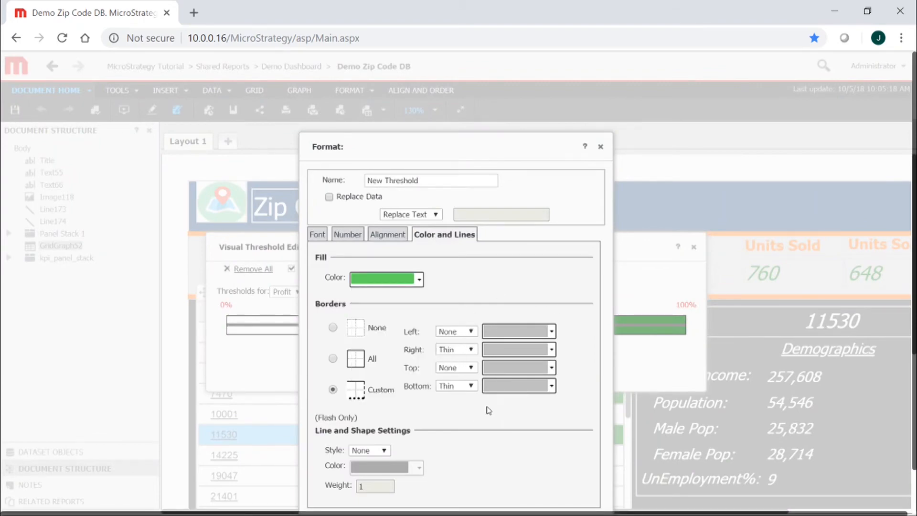
scroll(526, 430, down, 1)
click(500, 491)
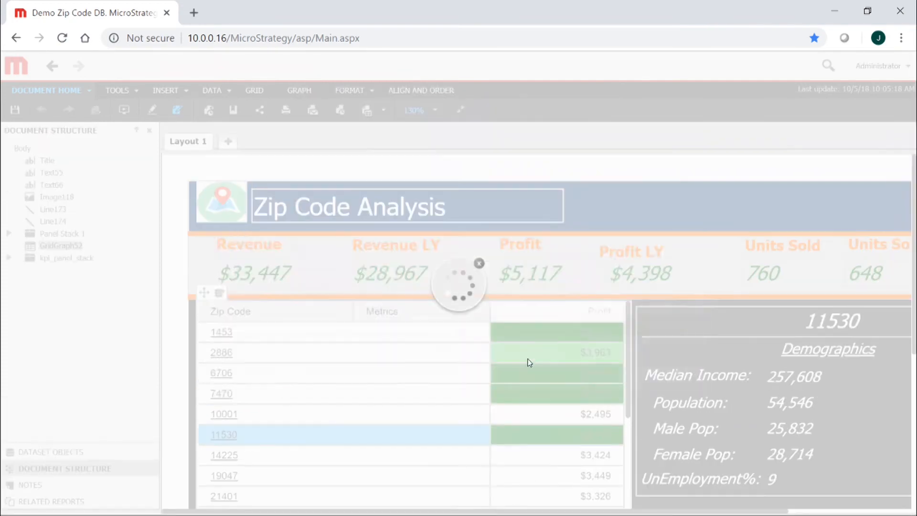
Step: Set the fill color of the Profit threshold band between 25% and 50% to yellow
double_click(420, 330)
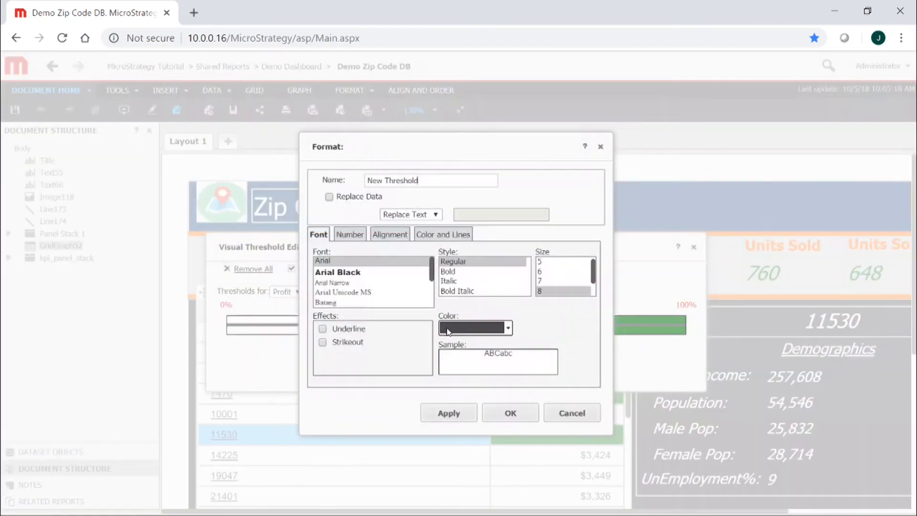
click(451, 234)
click(413, 280)
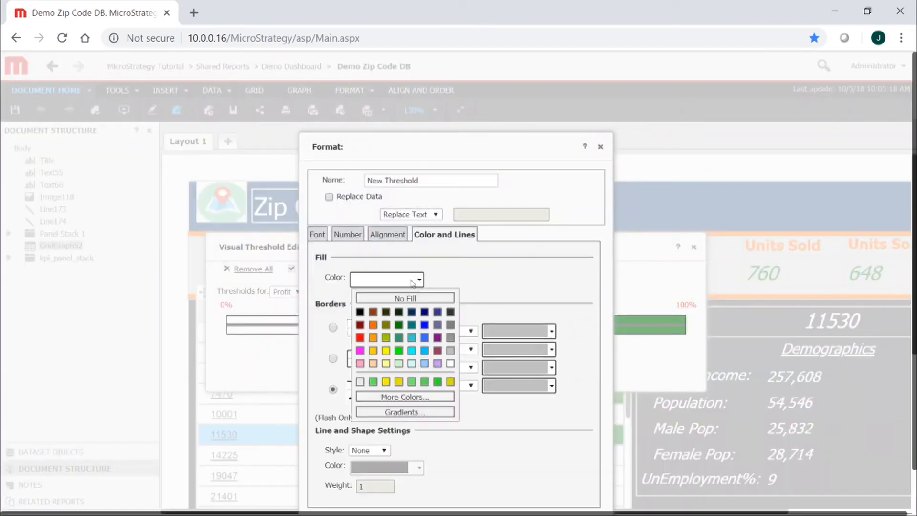
click(386, 350)
scroll(535, 358, down, 1)
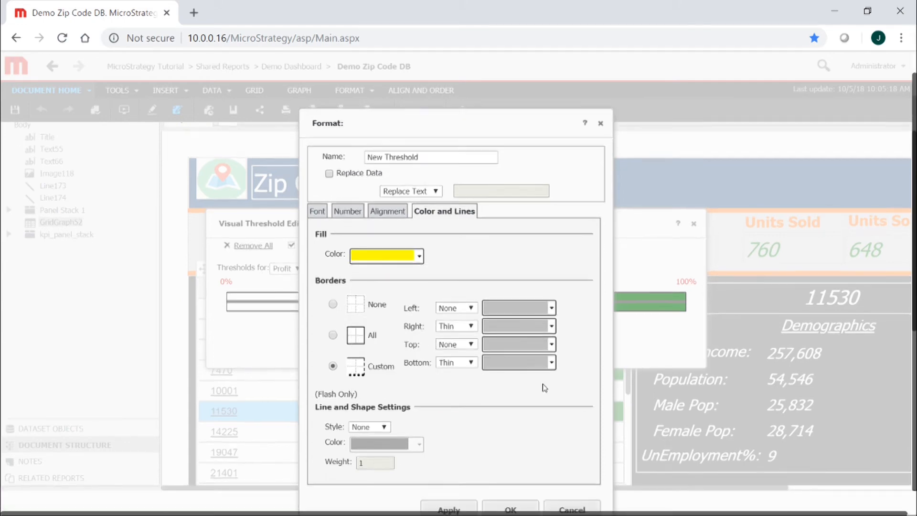
scroll(542, 444, down, 1)
click(511, 491)
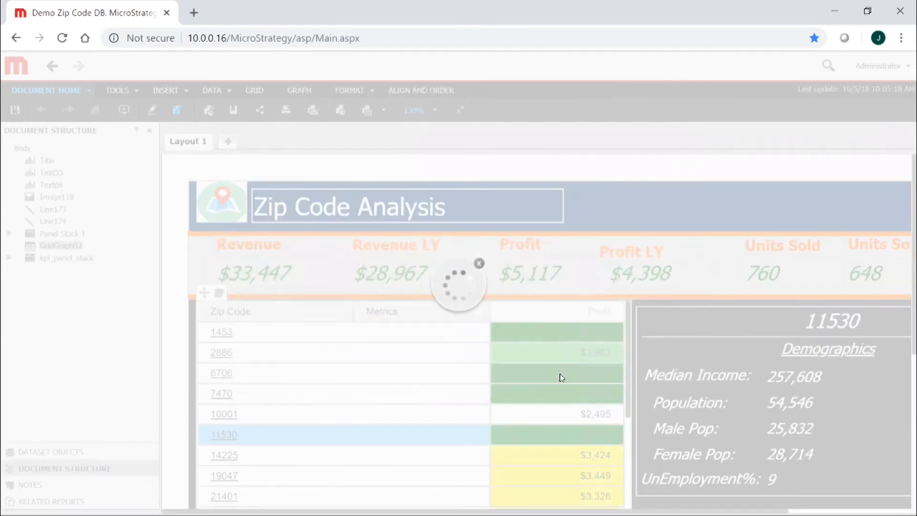
Step: Set the fill color of the Profit threshold band below 25% to red and close the Visual Threshold Editor
double_click(328, 325)
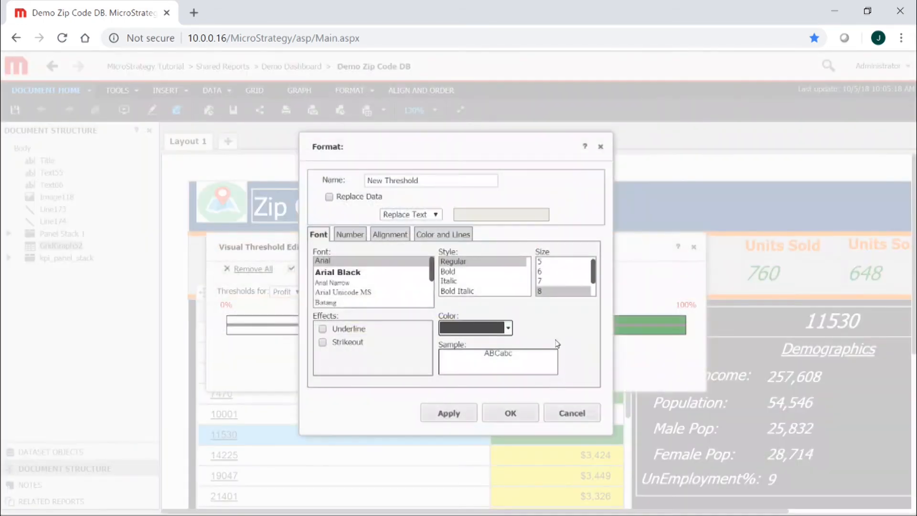
click(442, 236)
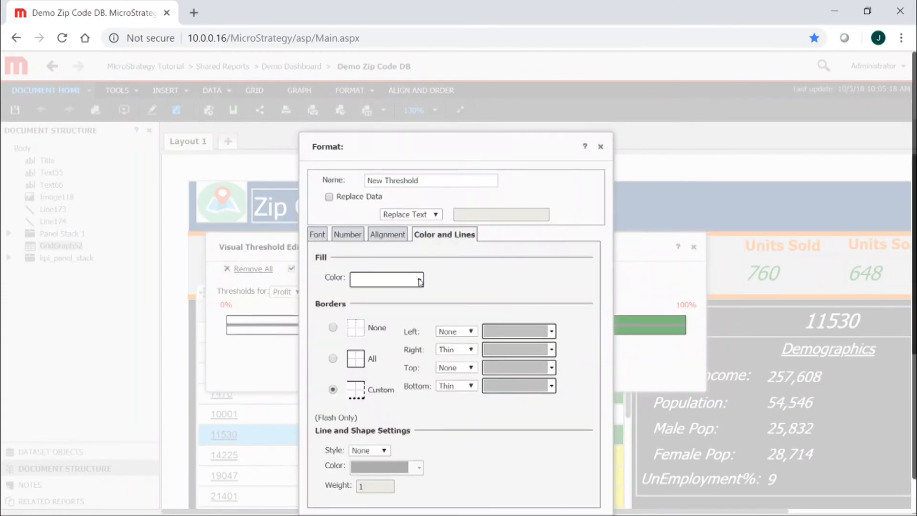
click(418, 280)
click(365, 340)
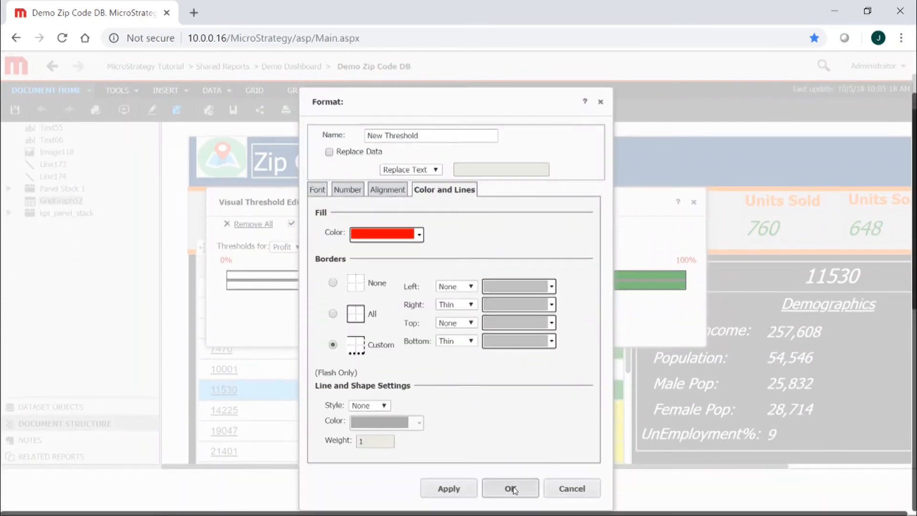
click(510, 490)
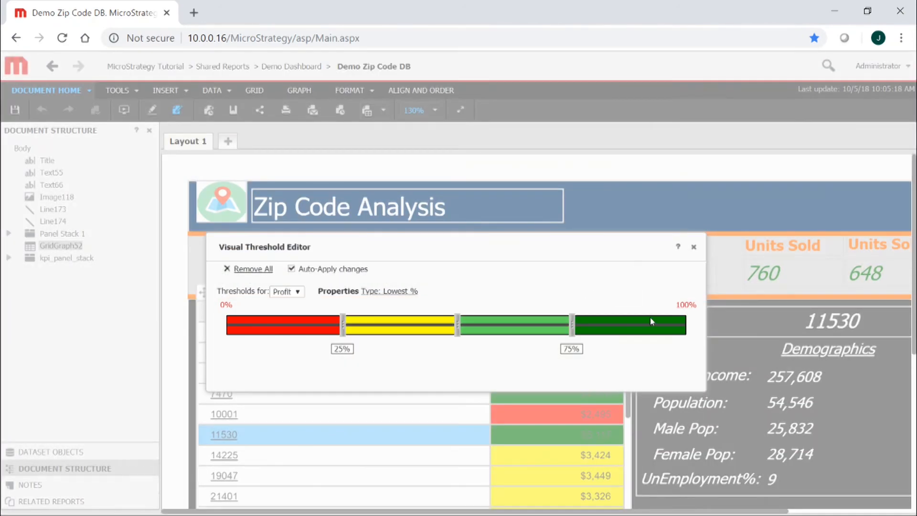
click(694, 247)
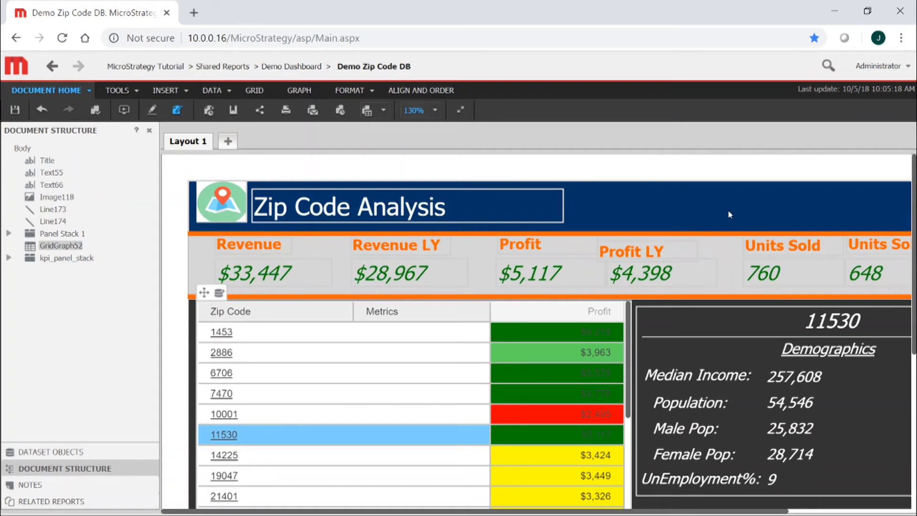
scroll(714, 220, down, 2)
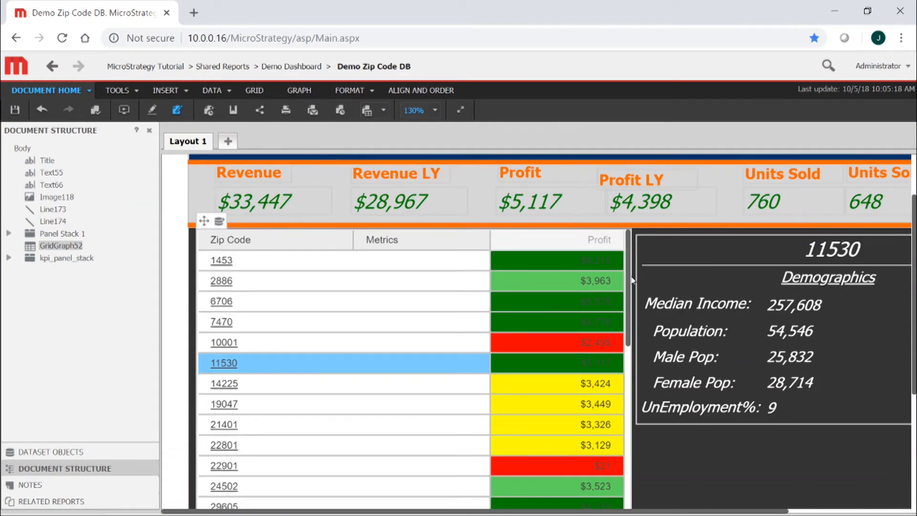
Step: Examine the Profit threshold colors in the grid, then run the document and locate New York, NY, USA on the map up close
drag(630, 278, 630, 396)
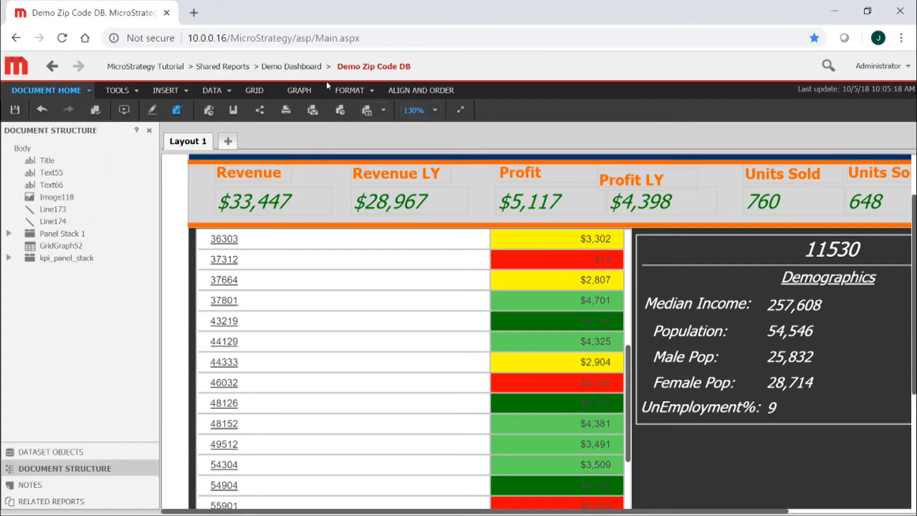
click(126, 111)
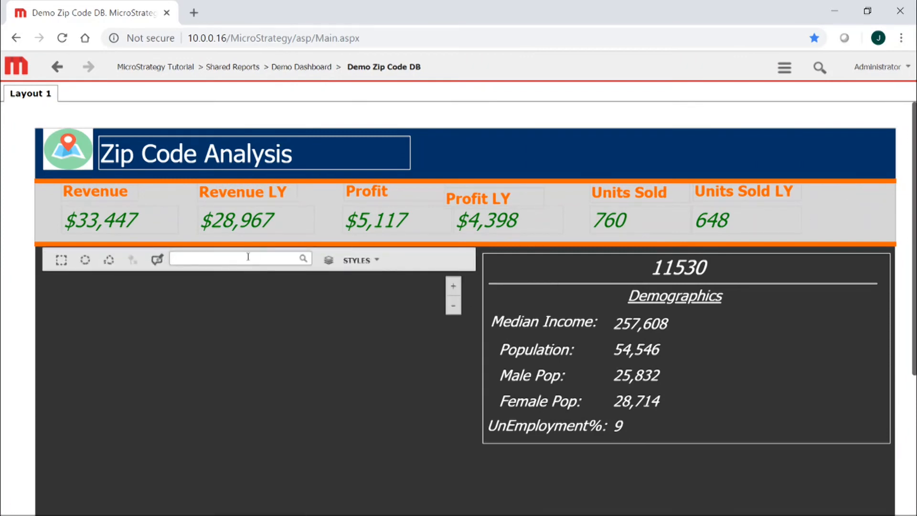
text(new york)
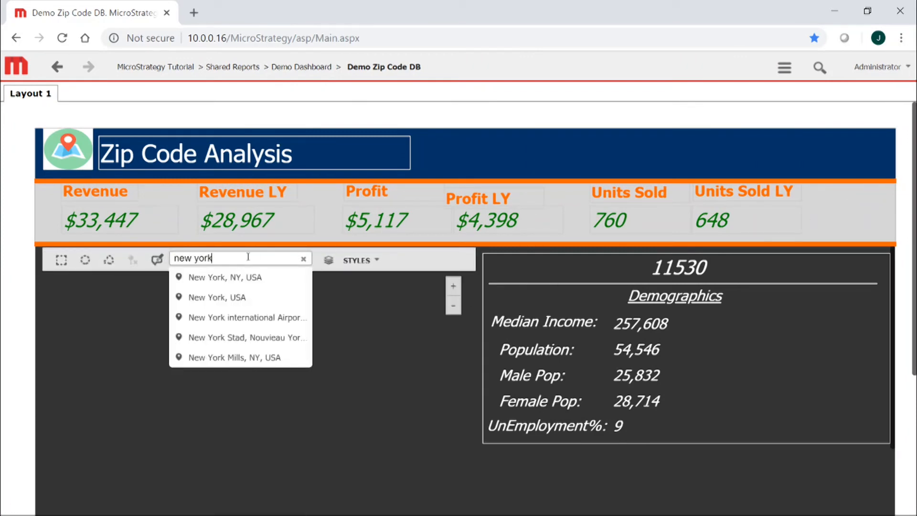
key(Return)
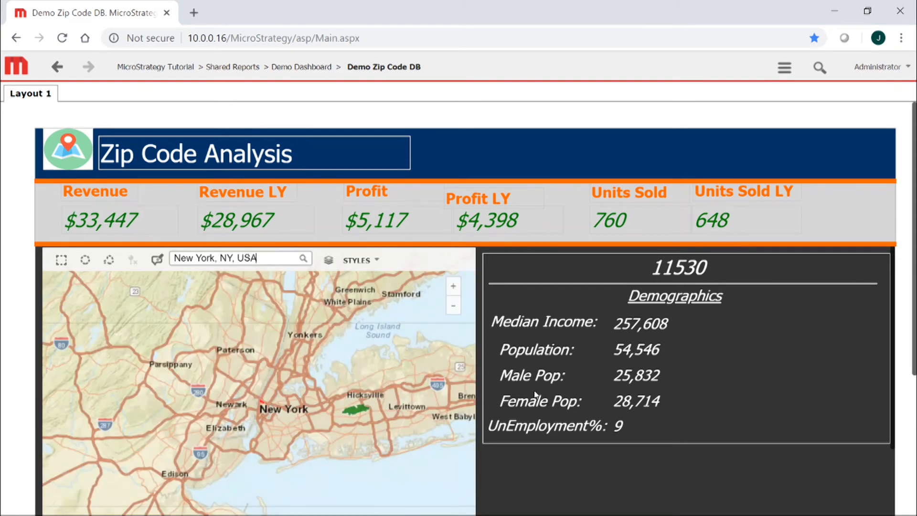
scroll(420, 430, up, 2)
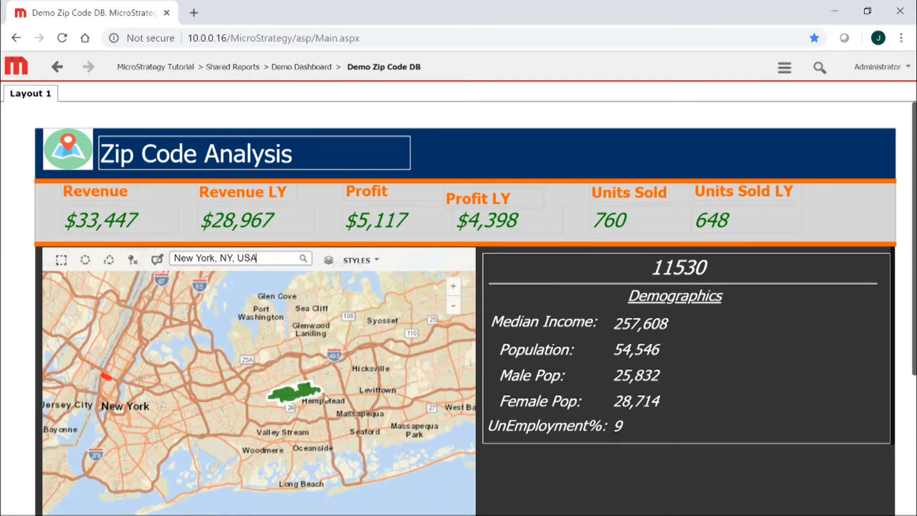
mouse_move(311, 391)
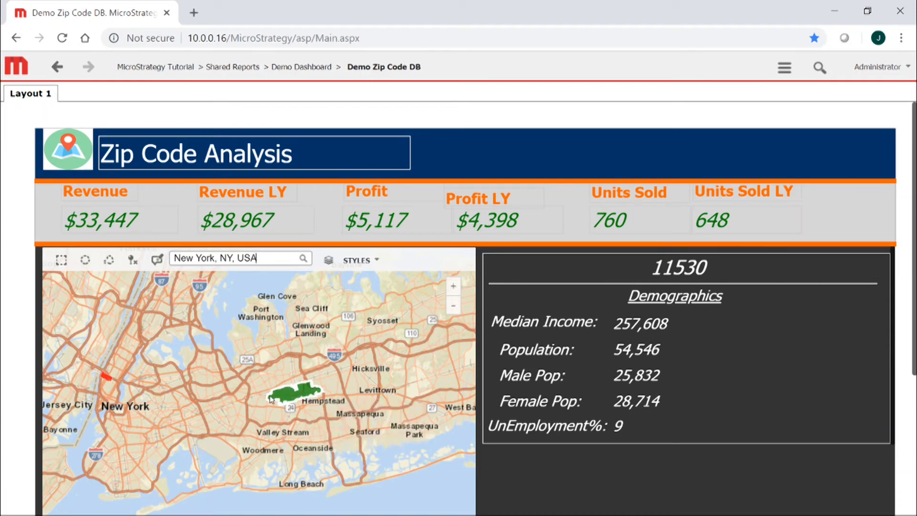
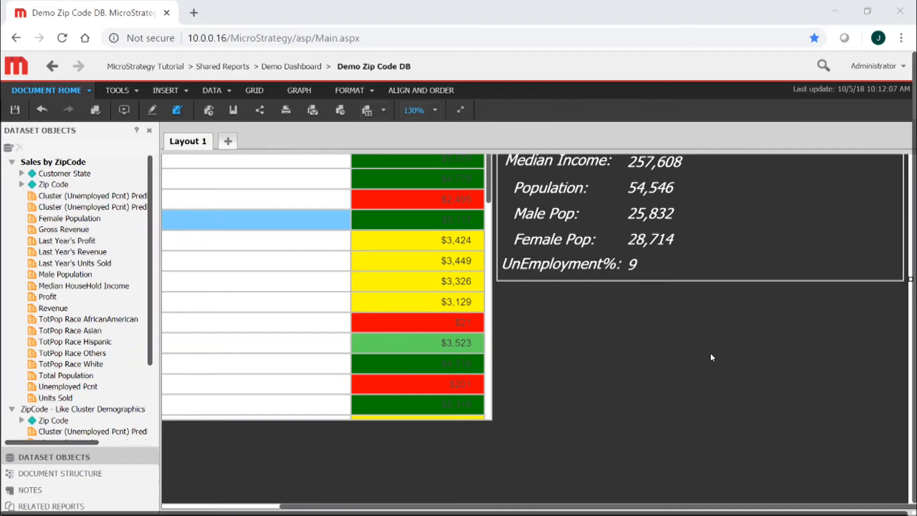
Step: Start a new attribute named Cluster from the ZipCode - Like Cluster Demographics dataset, accepting that Flash Mode is permanently disabled
scroll(152, 262, down, 3)
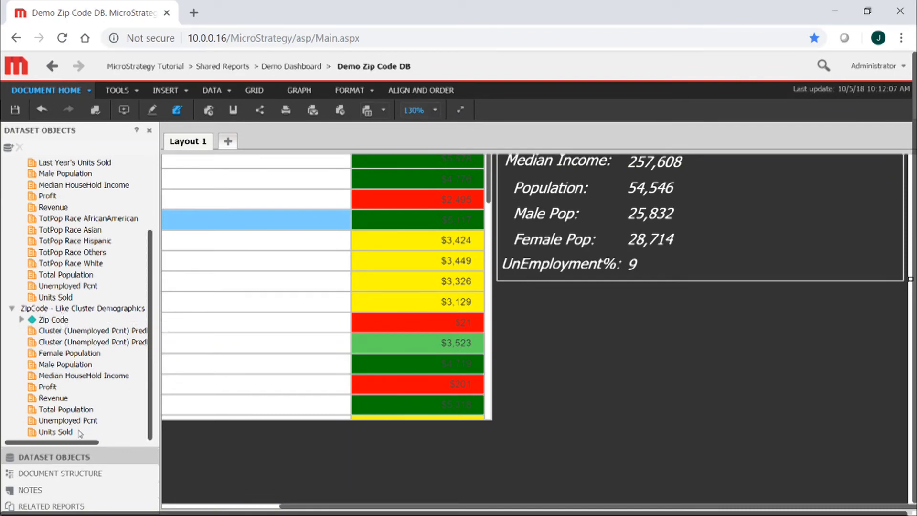
mouse_move(77, 442)
mouse_down()
mouse_move(111, 453)
mouse_move(67, 452)
mouse_move(132, 467)
mouse_move(67, 446)
mouse_up()
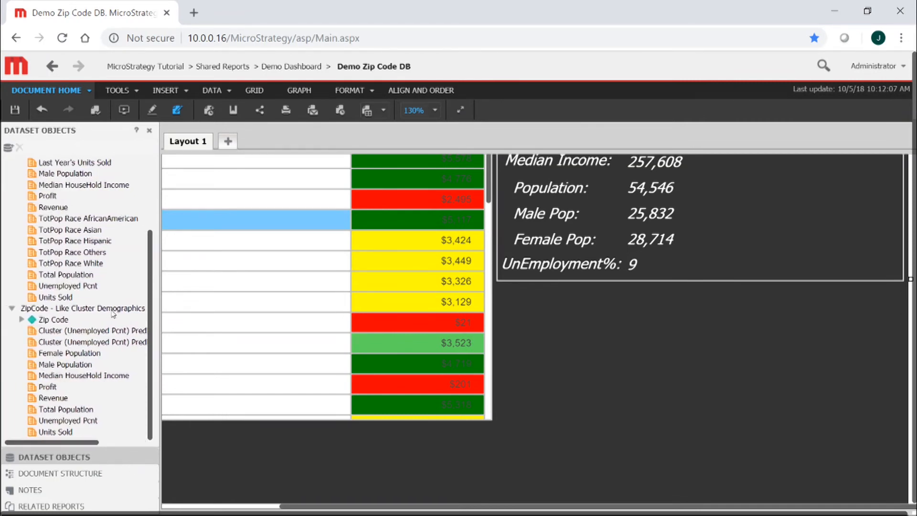
right_click(53, 312)
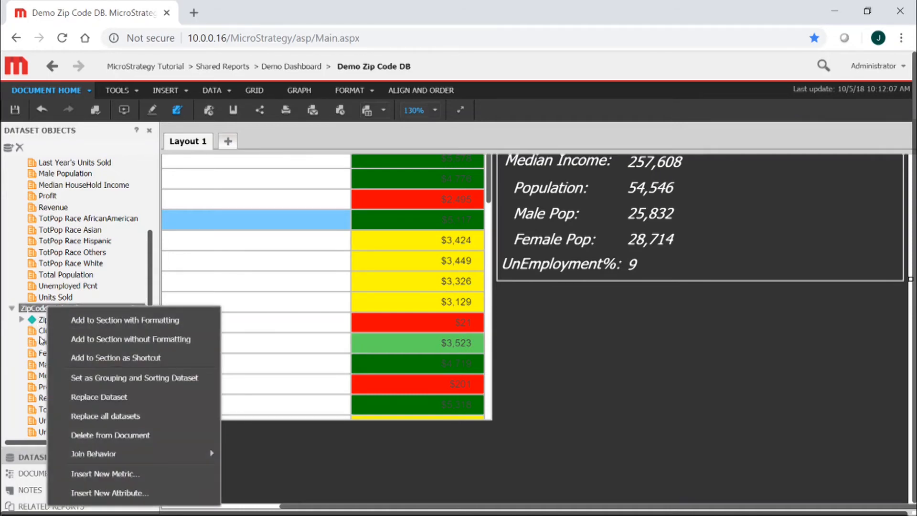
click(56, 313)
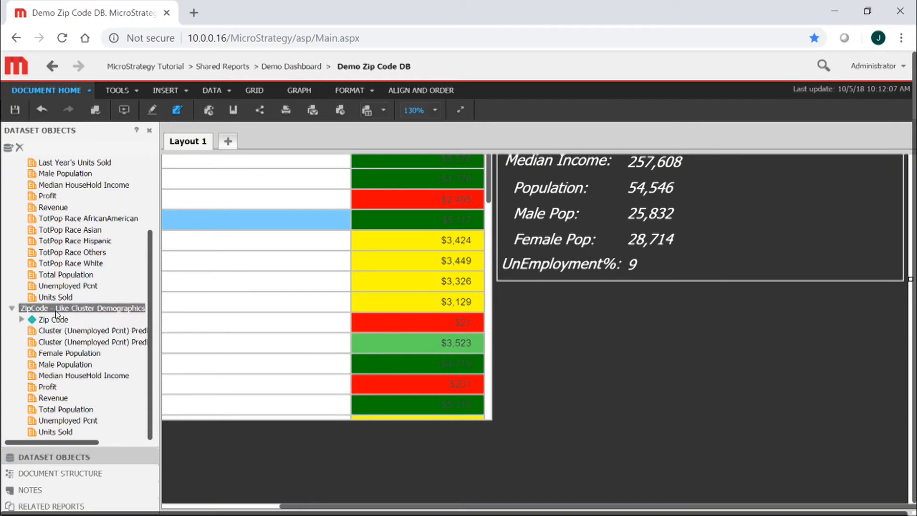
right_click(61, 311)
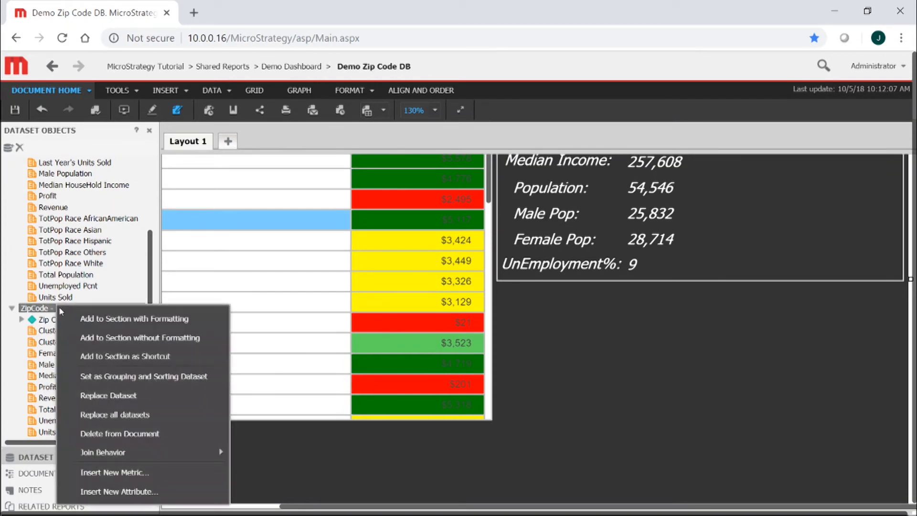
click(116, 491)
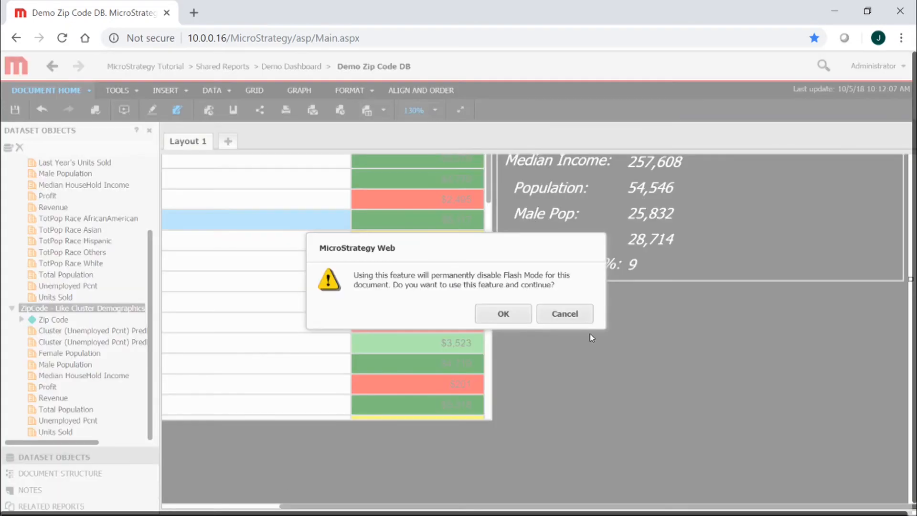
click(512, 316)
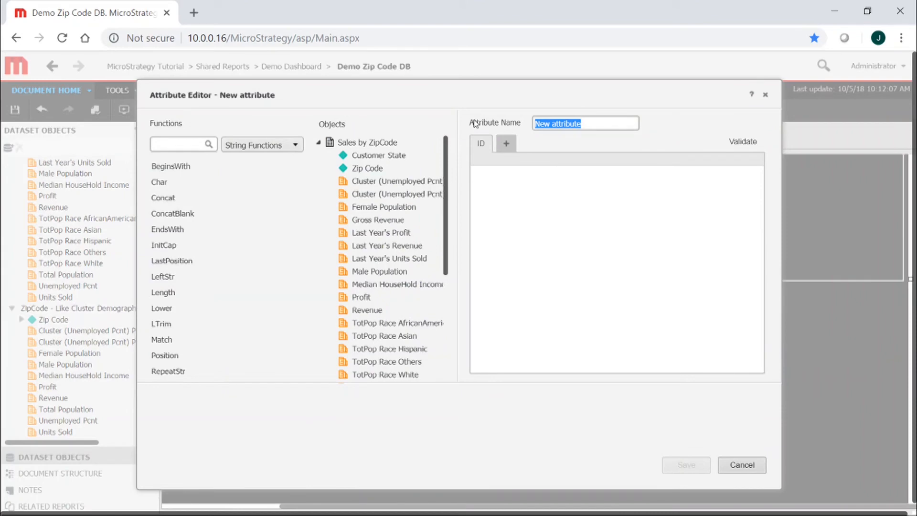
text(Cluster)
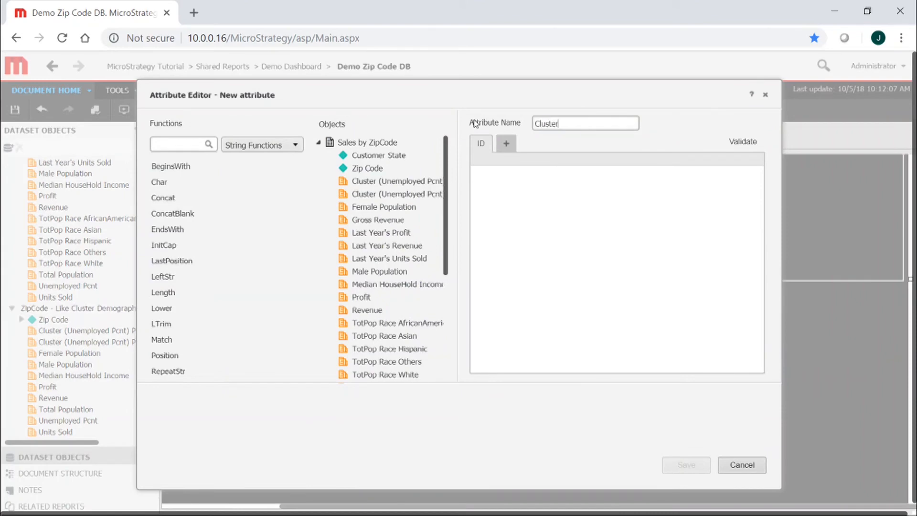
click(526, 173)
click(318, 143)
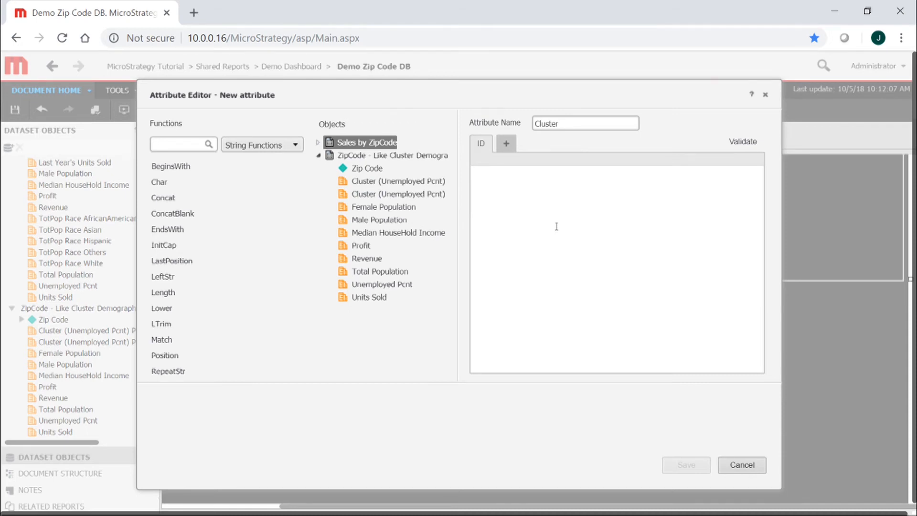
Step: Define the Cluster attribute's ID form as ToString([Cluster (Unemployed Pcnt) Predictor - Entity ID])
text(ToString)
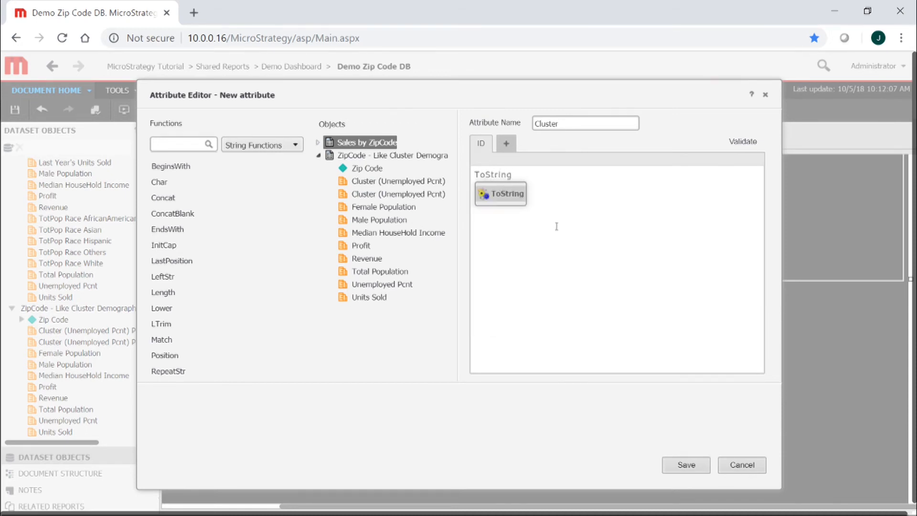
key(Return)
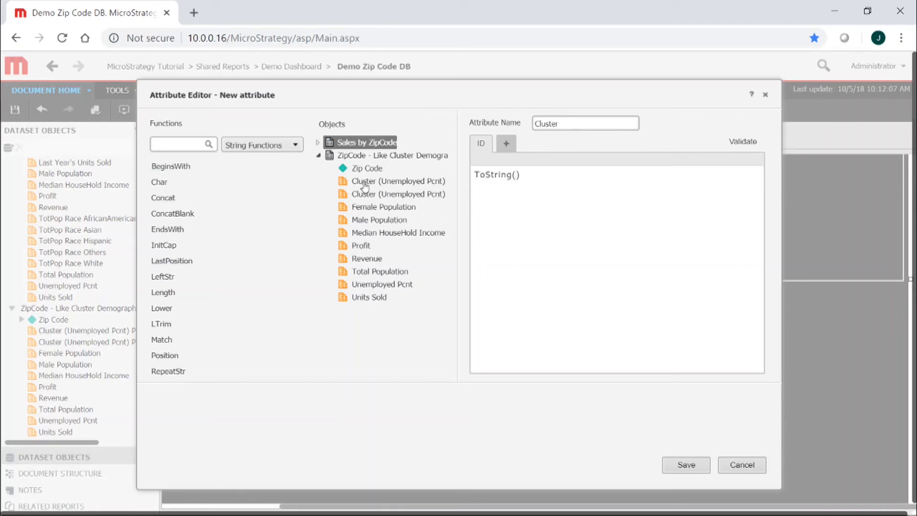
drag(409, 181, 516, 188)
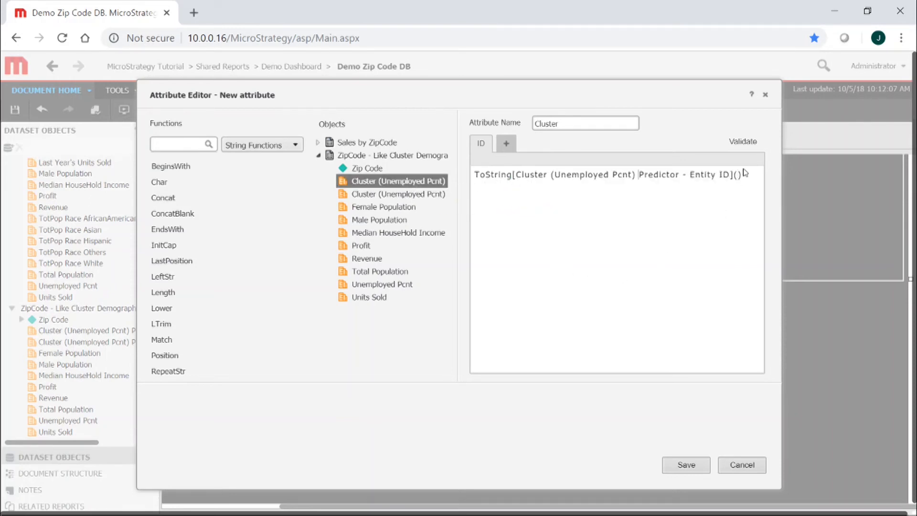
key(BackSpace)
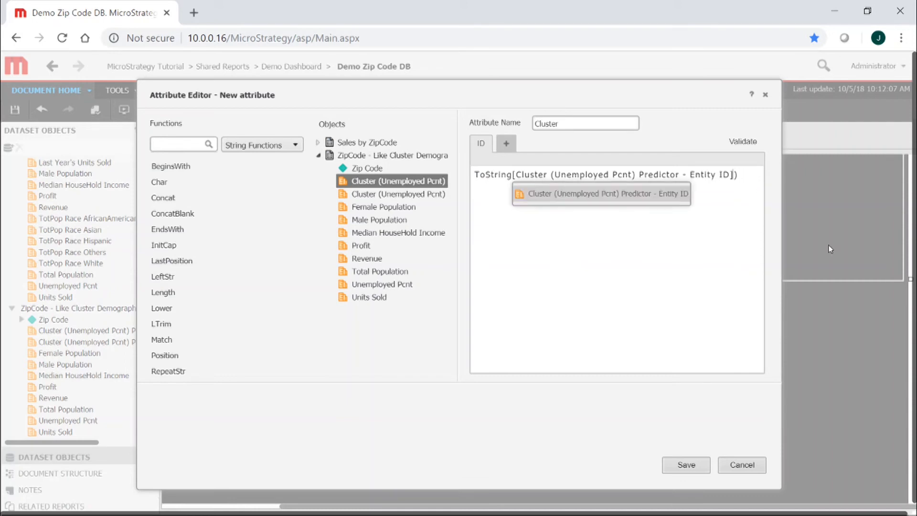
click(513, 175)
text(()
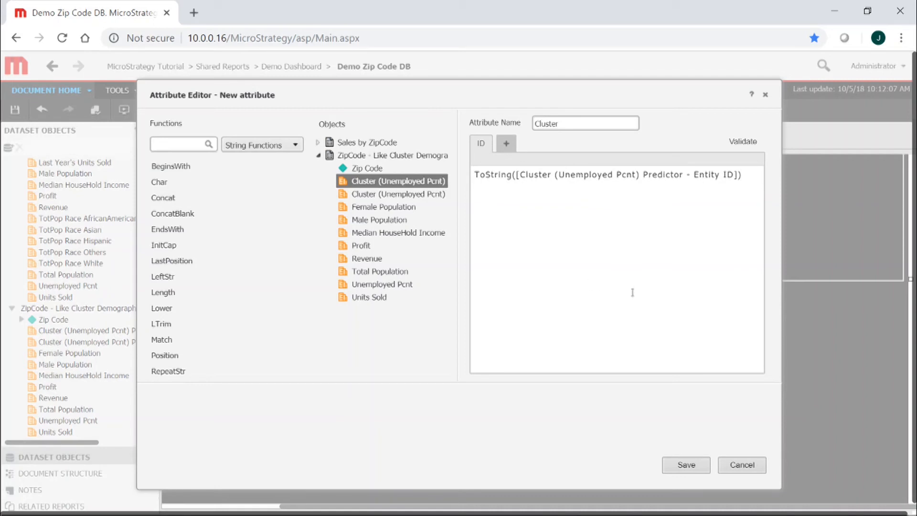
Step: Add a DESC form Concat("Click here to see similiar zip codes for ", ToString([Cluster (Unemployed Pcnt) Predictor - Entity ID])) and save the Cluster attribute
click(507, 144)
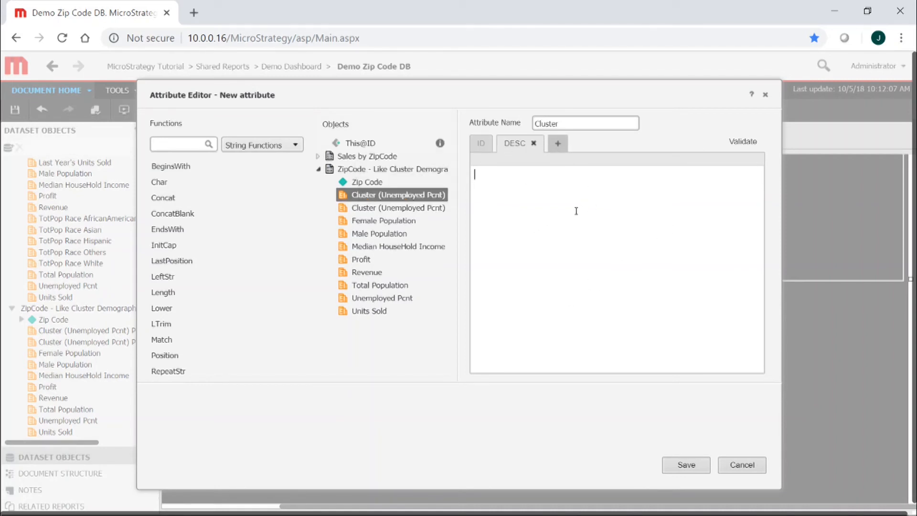
text(Concat("Click here to see similiar zip codes for)
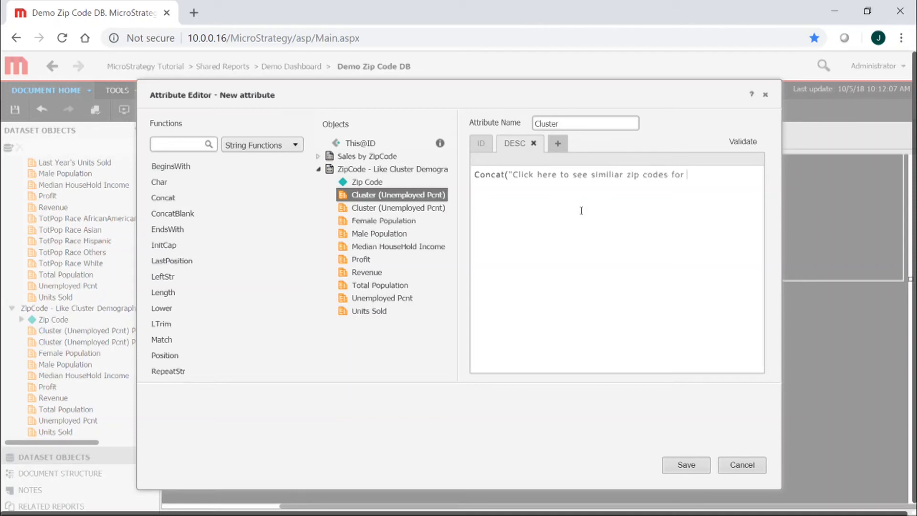
text( ", ToString)
key(Return)
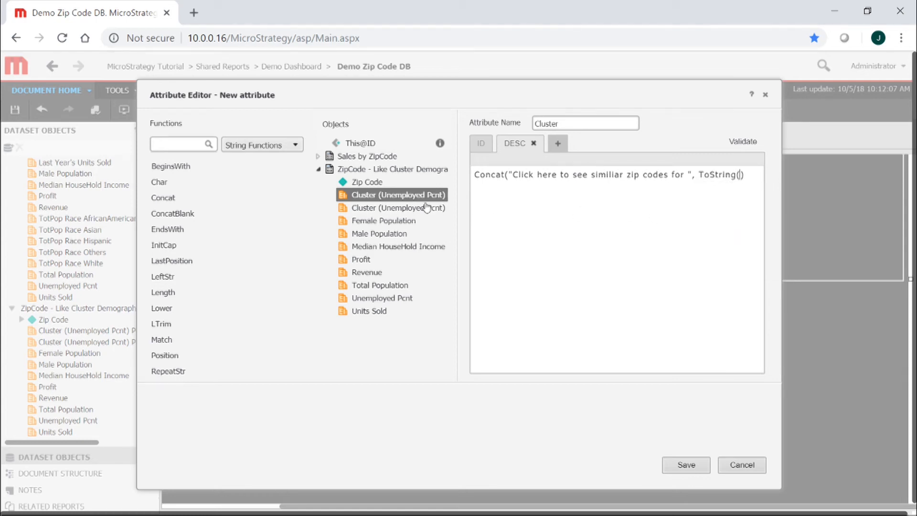
mouse_move(400, 196)
mouse_down()
mouse_move(707, 203)
mouse_move(741, 181)
mouse_up()
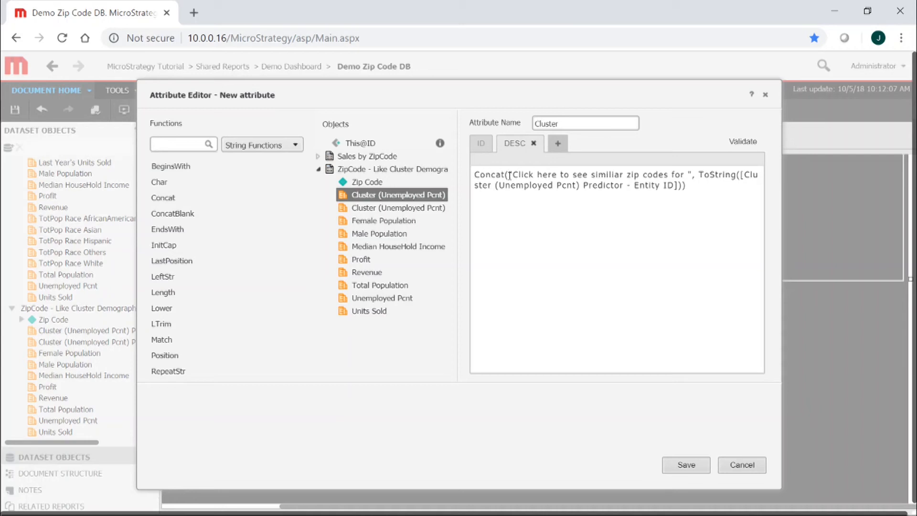
drag(532, 175, 693, 175)
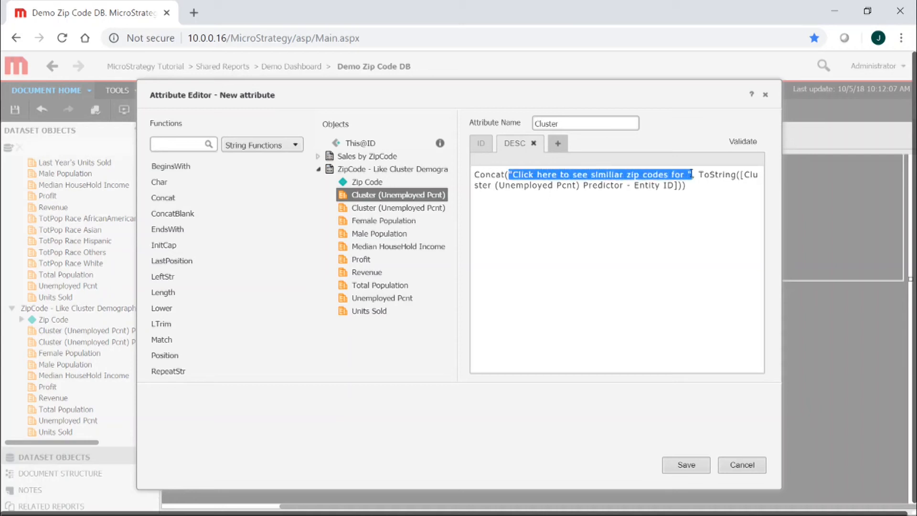
click(727, 187)
drag(698, 175, 683, 185)
click(709, 211)
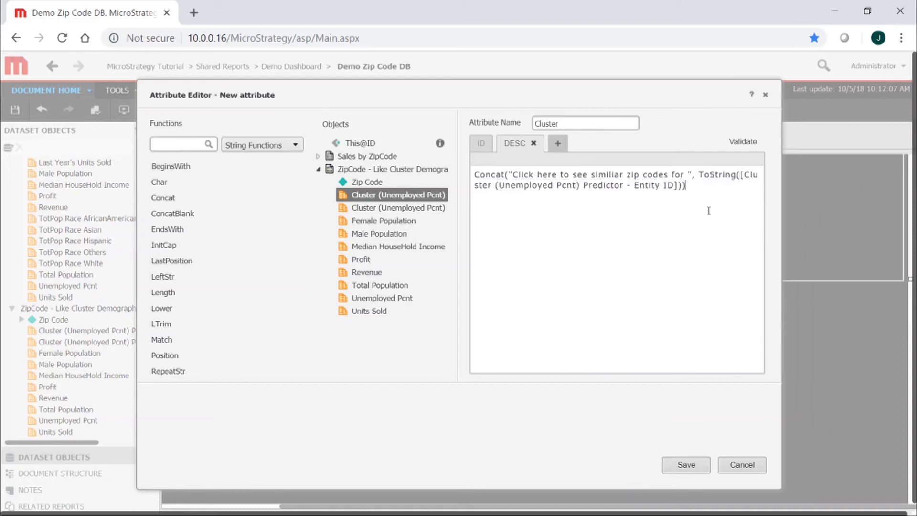
click(687, 464)
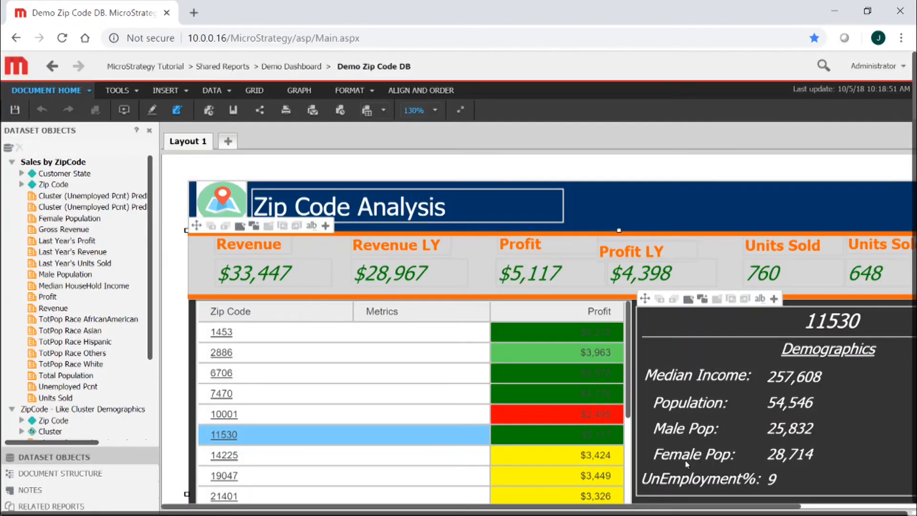
Step: Insert a Link Bar selector about 2.98 inches wide just below the Demographics panel
scroll(764, 353, down, 3)
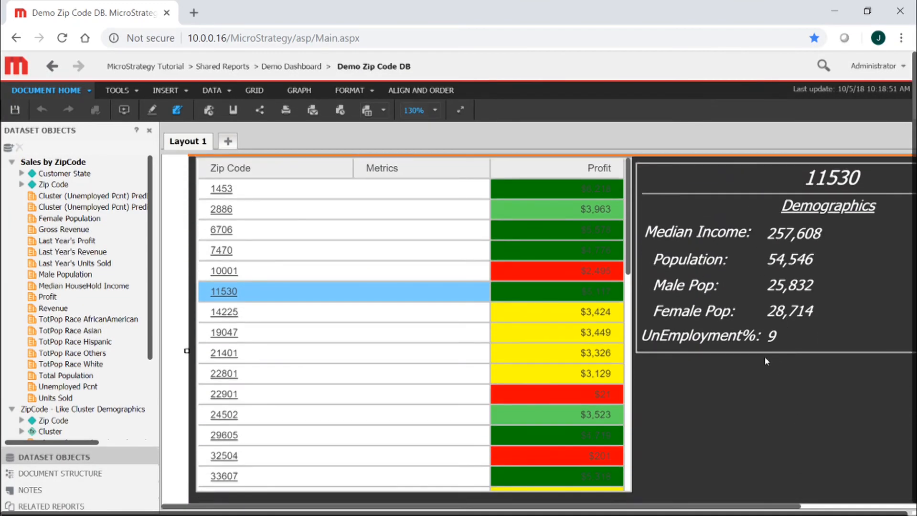
scroll(772, 356, down, 3)
click(187, 92)
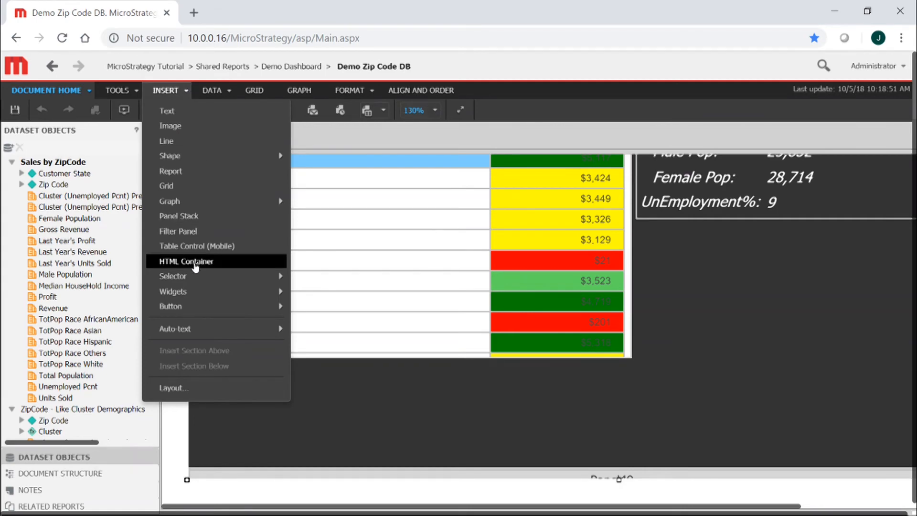
mouse_move(196, 277)
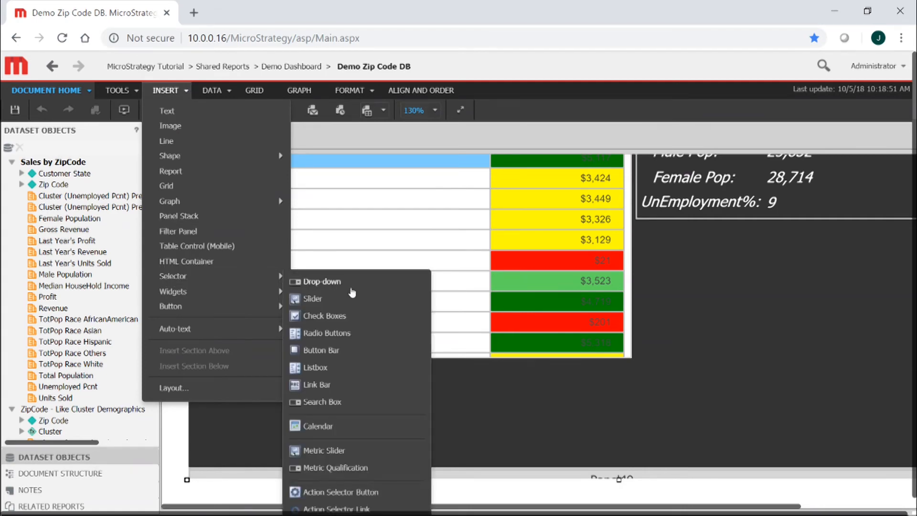
click(311, 386)
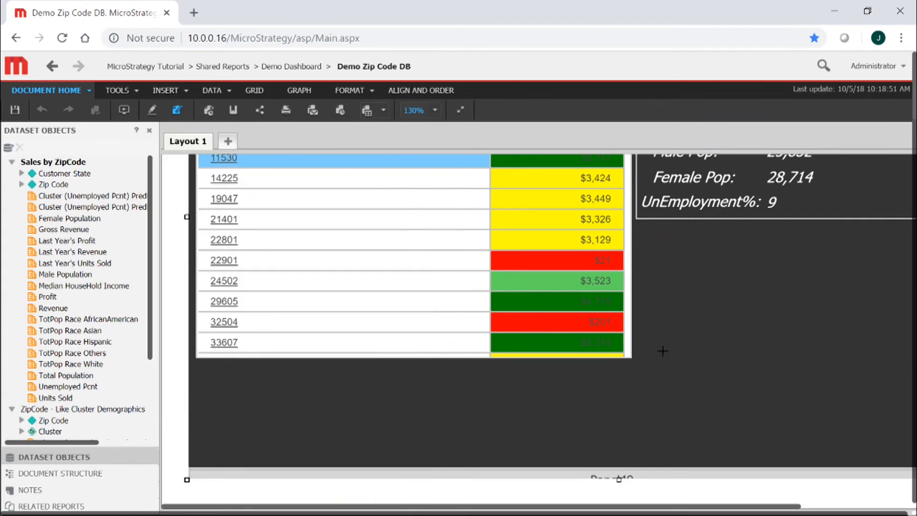
click(736, 241)
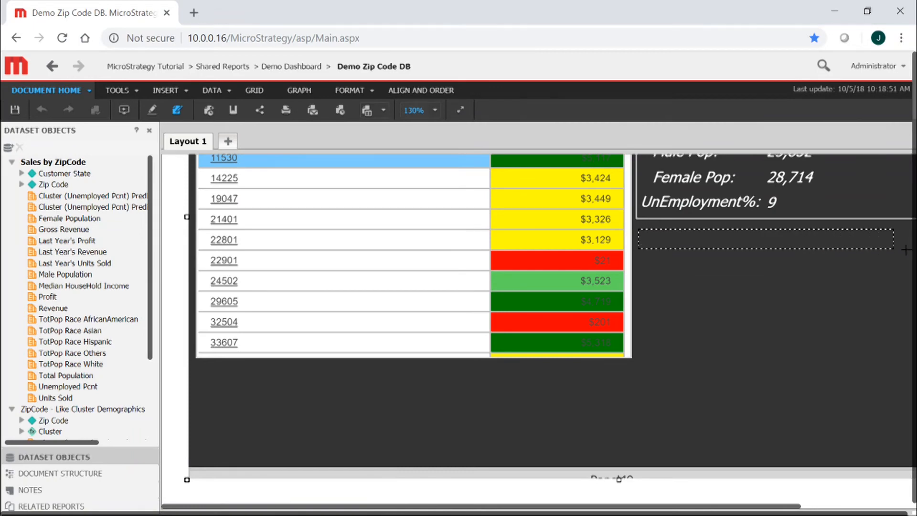
Step: Set Cluster as the source attribute of the Link Bar selector below the Demographics panel
right_click(757, 248)
click(811, 468)
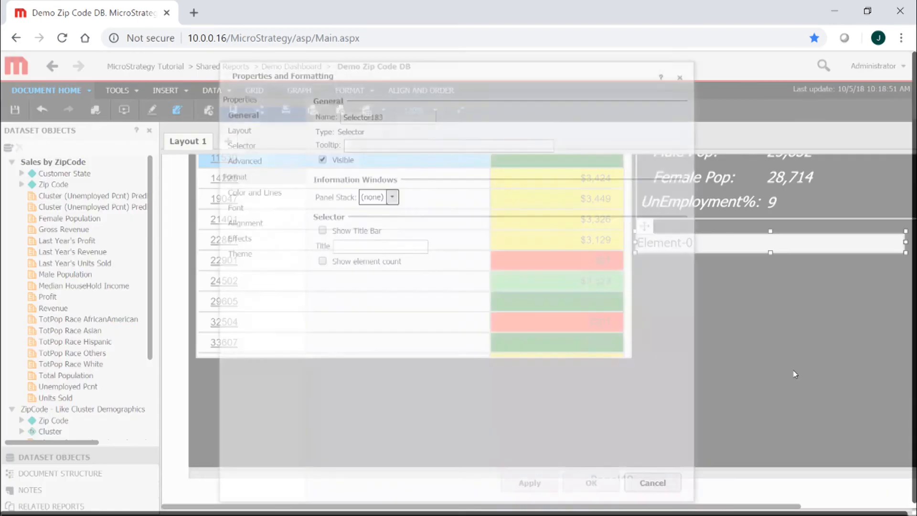
click(249, 130)
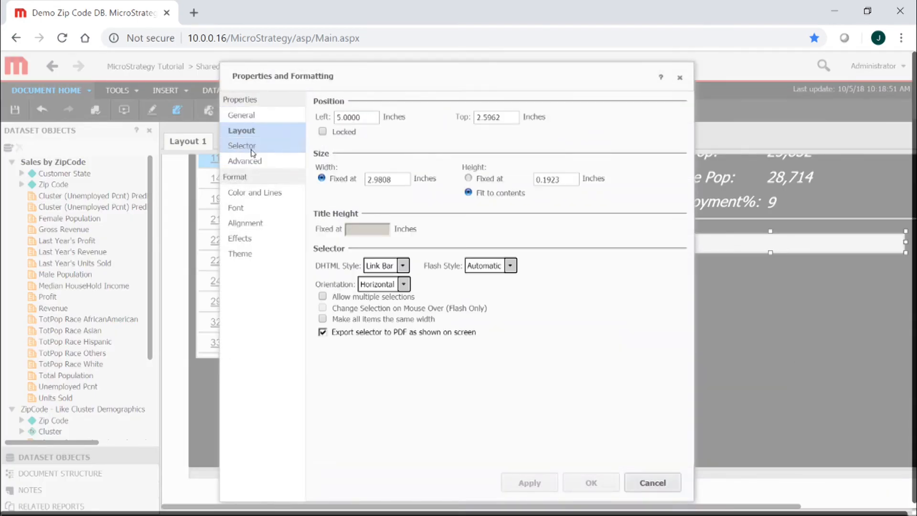
click(251, 149)
click(550, 121)
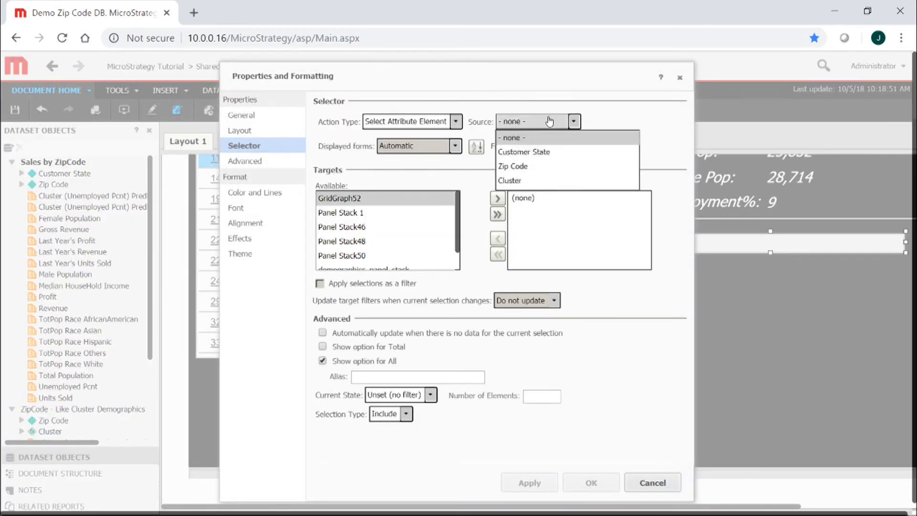
click(514, 180)
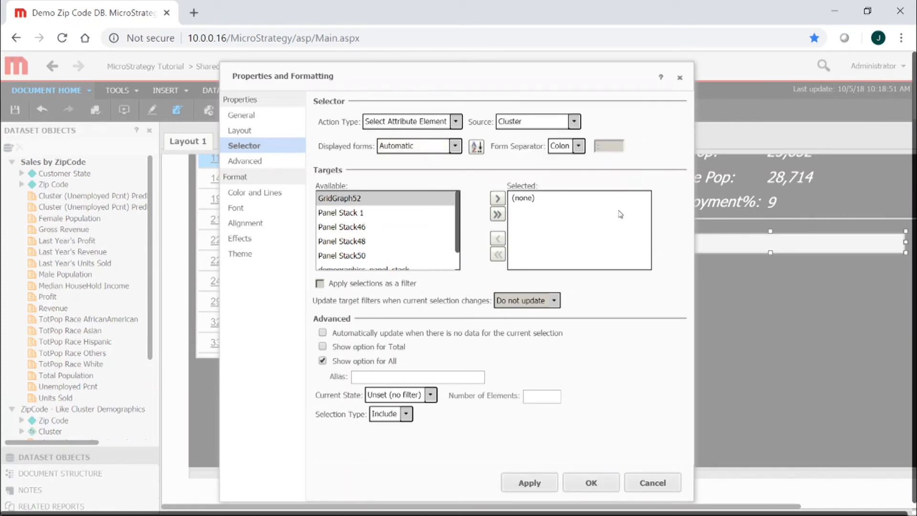
click(590, 483)
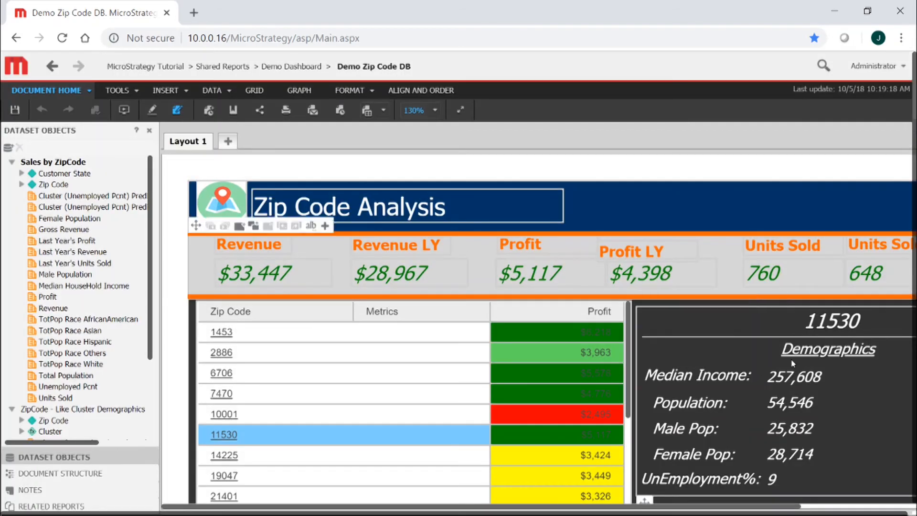
Step: Turn off the option for All on the Cluster selector and save the document
scroll(802, 358, down, 5)
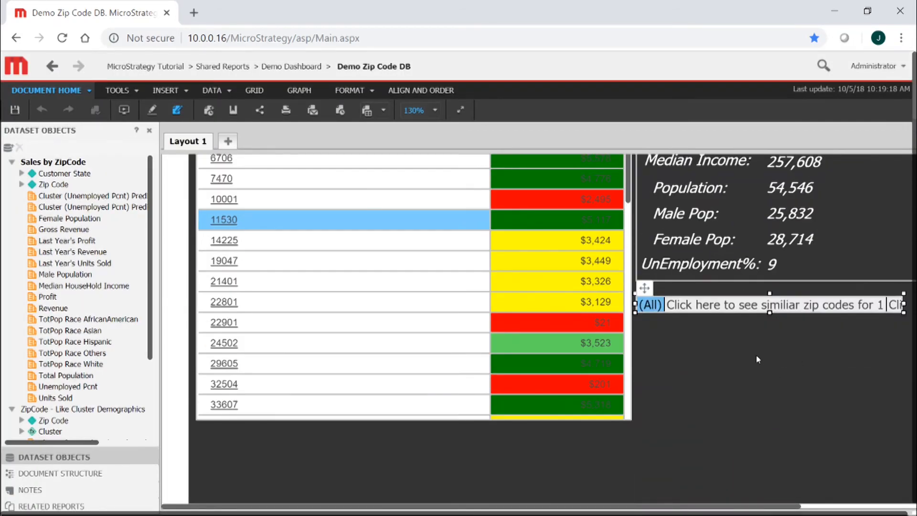
right_click(684, 305)
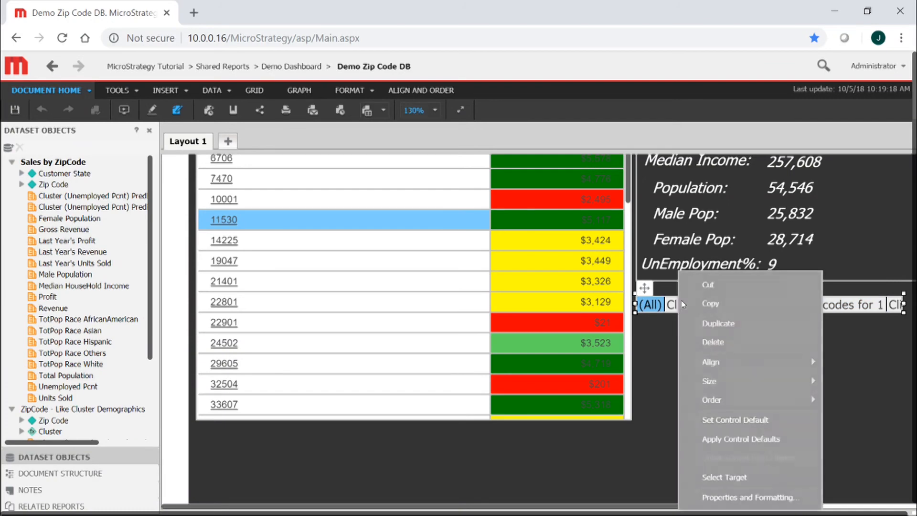
click(735, 496)
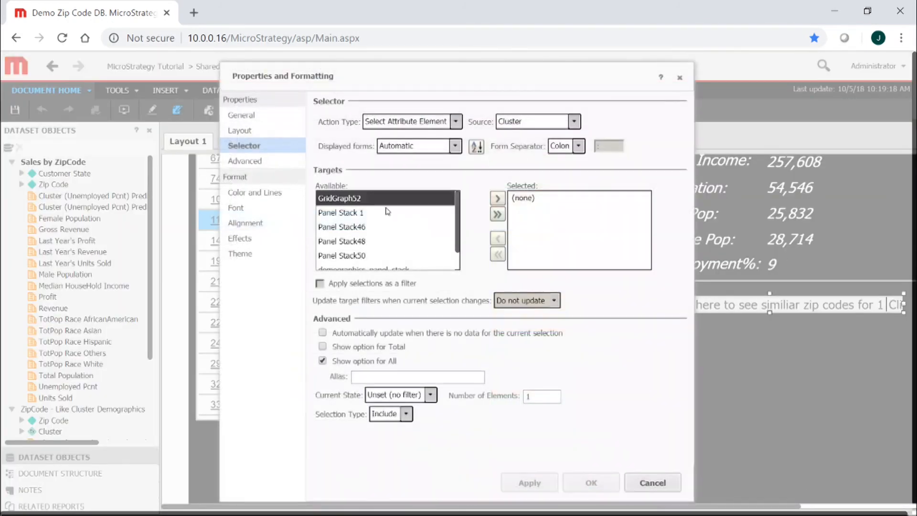
click(323, 361)
click(591, 492)
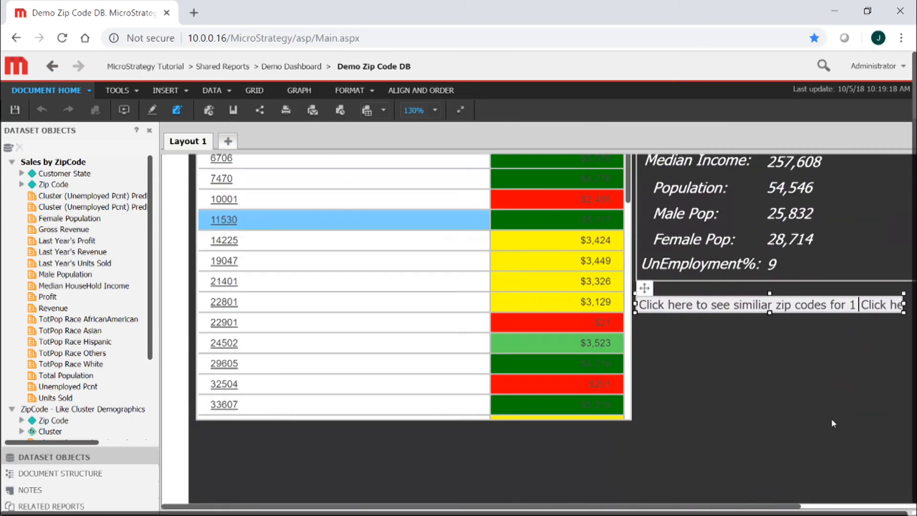
click(734, 354)
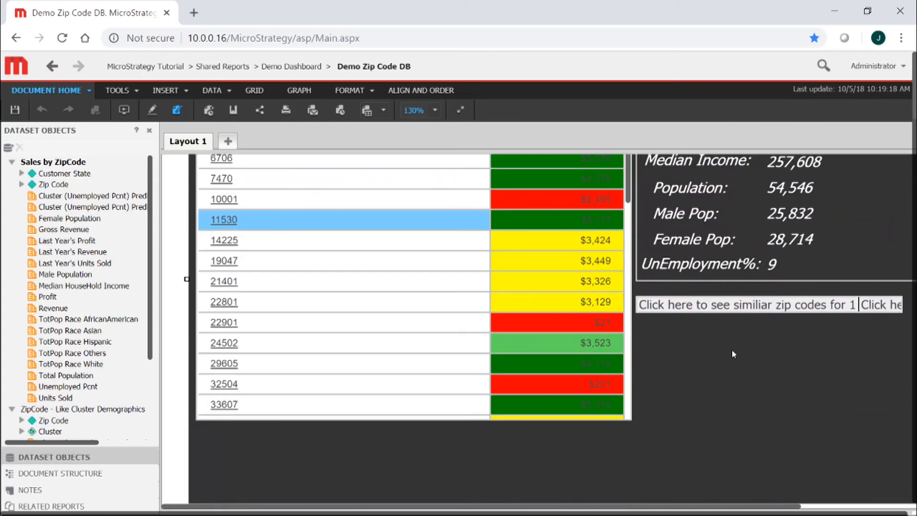
scroll(733, 354, up, 2)
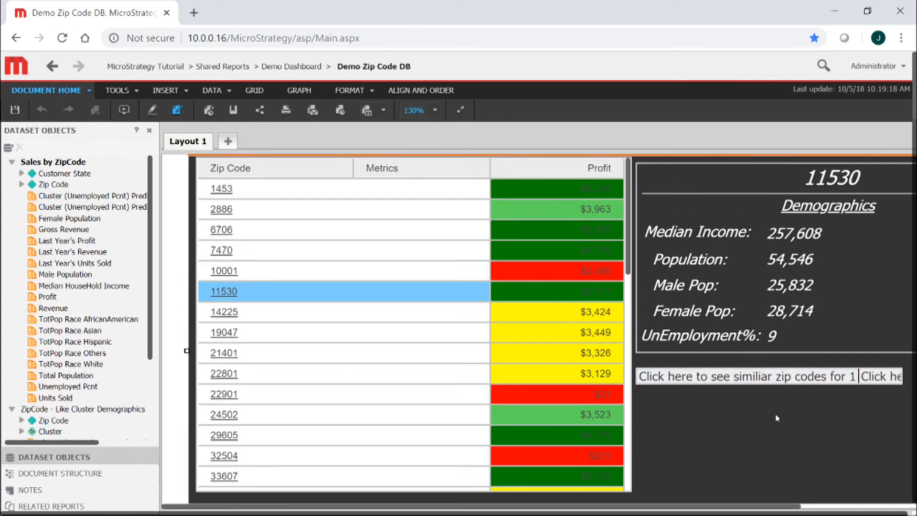
click(18, 112)
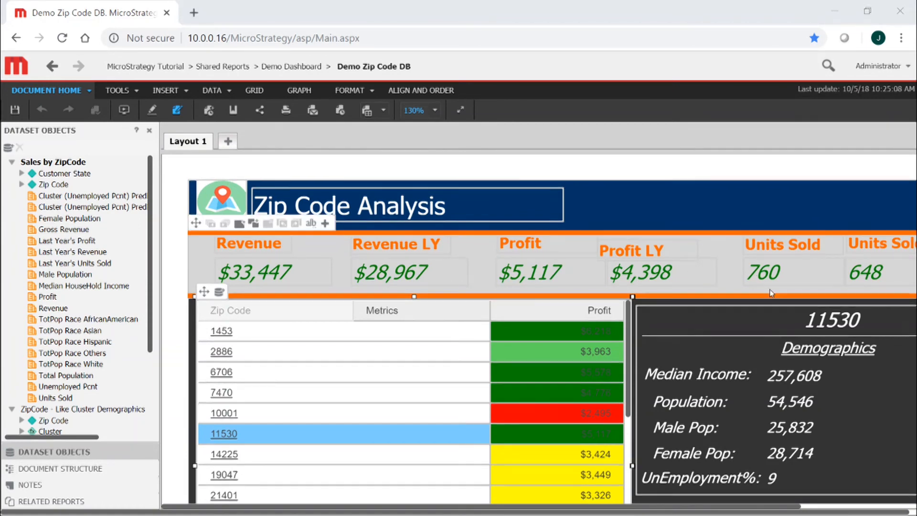
Step: Add the Cluster selector, Selector183, to the selected targets of the Zip Code column's selector in the profit grid
scroll(765, 287, down, 3)
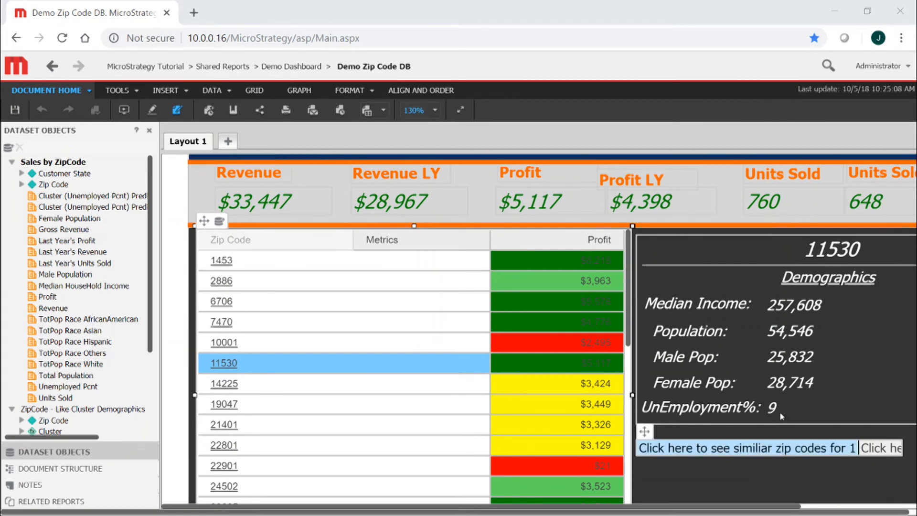
scroll(423, 270, up, 3)
right_click(262, 315)
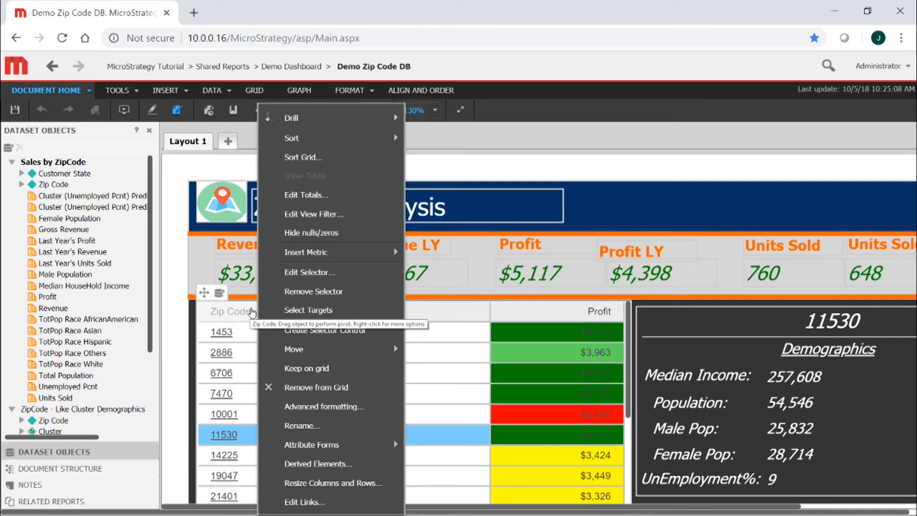
click(305, 273)
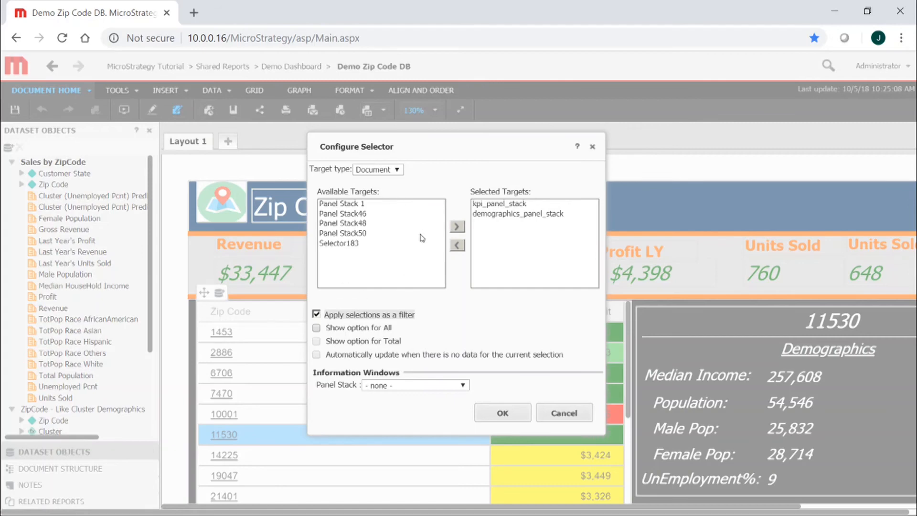
click(344, 244)
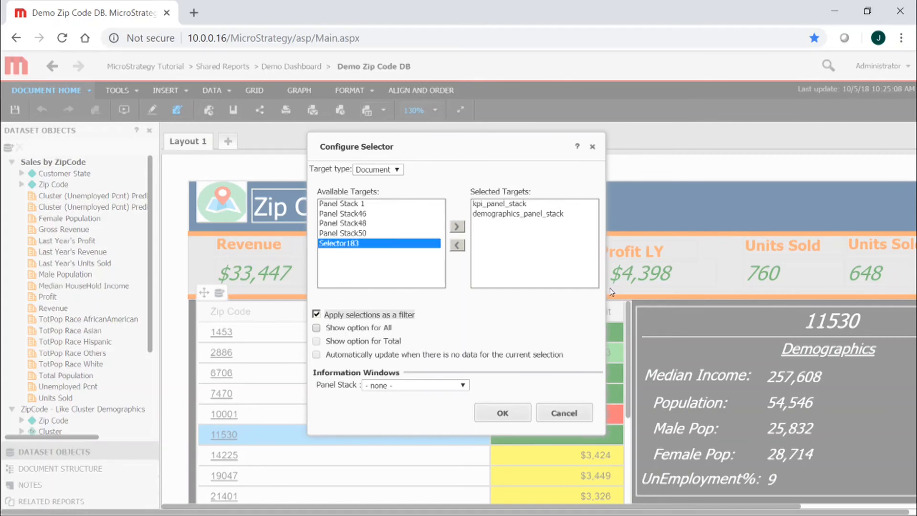
click(457, 227)
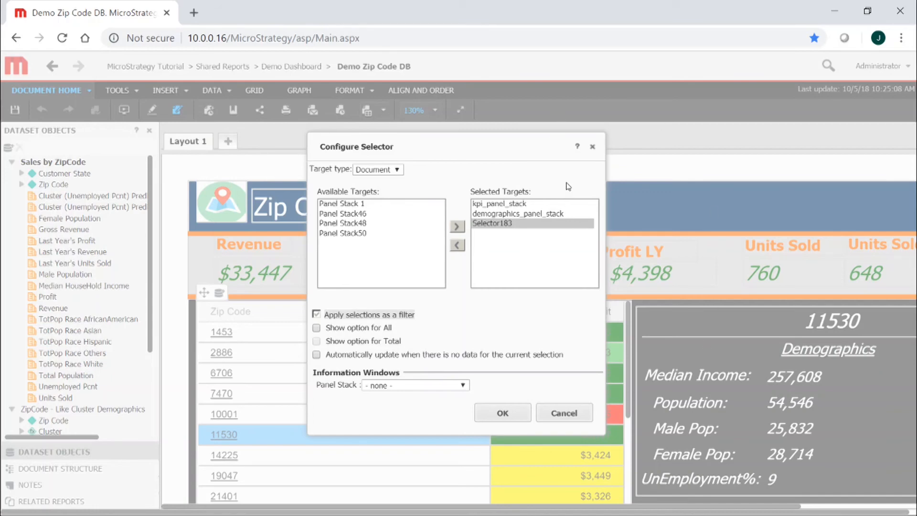
click(503, 412)
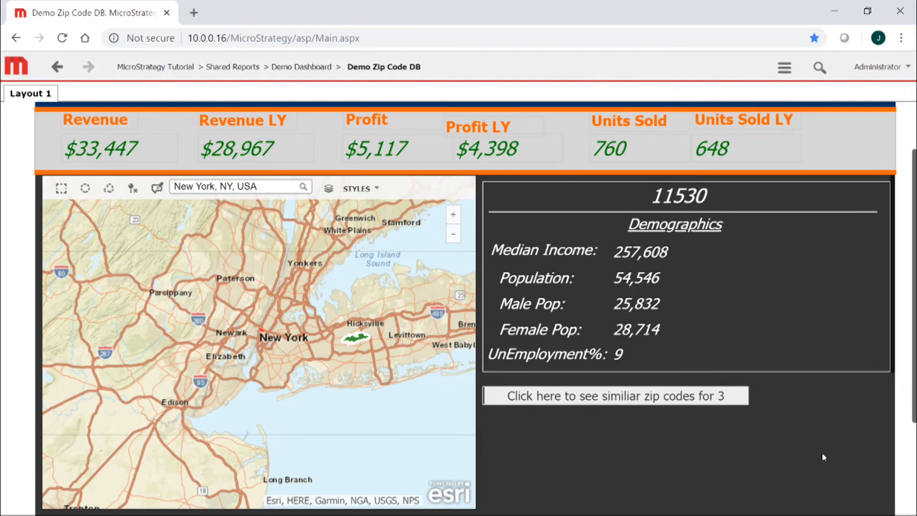
Step: Place the whole ZipCode - Like Cluster Demographics dataset as a grid directly below the Cluster selector
scroll(841, 388, down, 2)
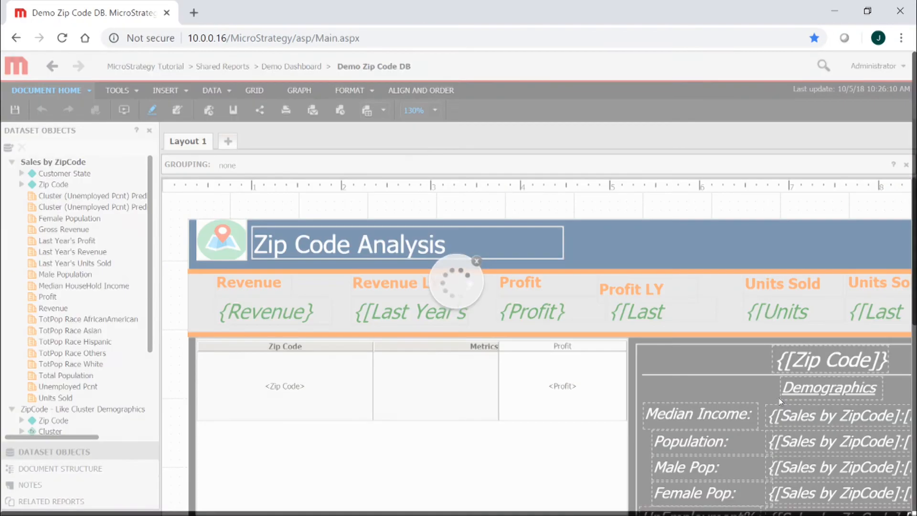
scroll(781, 293, down, 5)
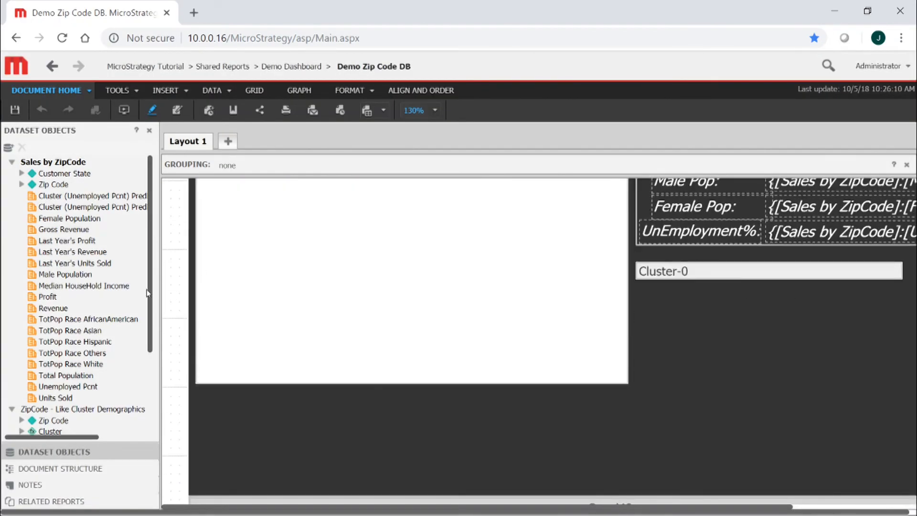
scroll(112, 375, down, 3)
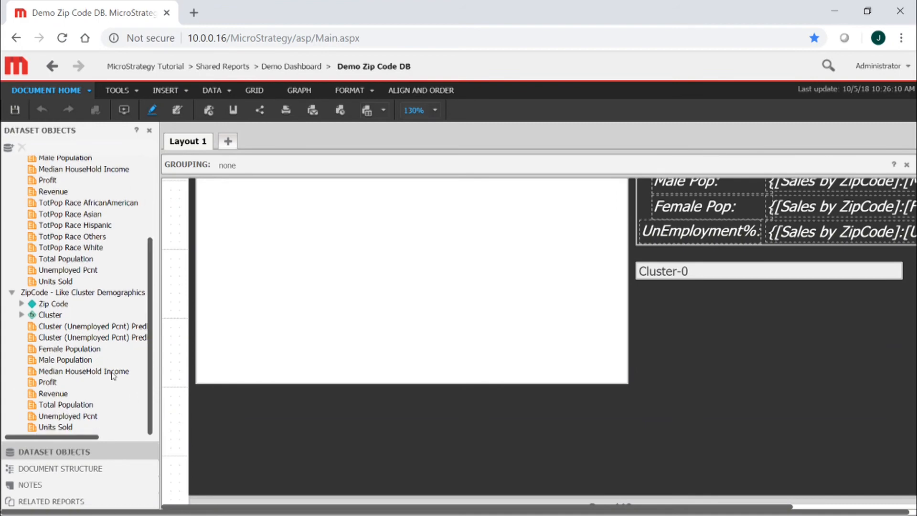
mouse_move(30, 296)
mouse_down()
mouse_move(139, 310)
mouse_move(698, 323)
mouse_move(682, 303)
mouse_up()
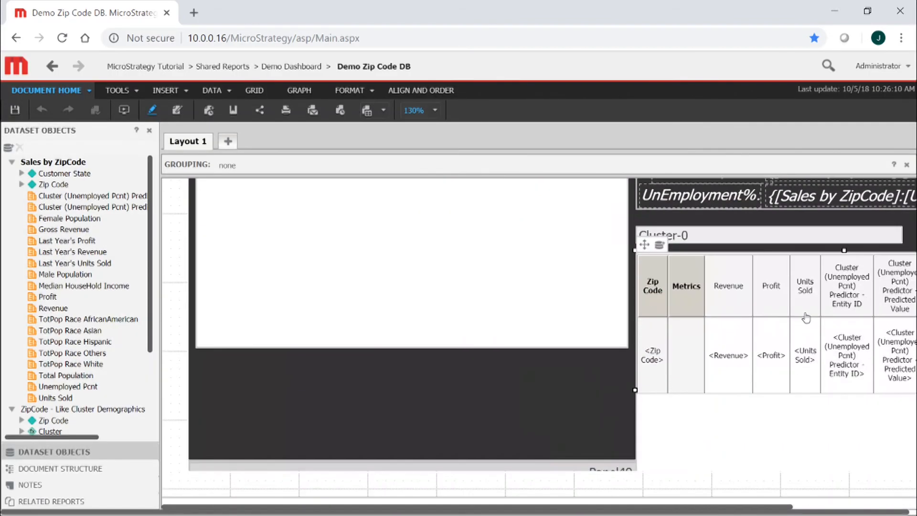
Step: Remove both Cluster (Unemployed Pcnt) Predictor metrics, Unemployed Pcnt and Median HouseHold Income from the new grid
drag(695, 510, 823, 510)
right_click(686, 289)
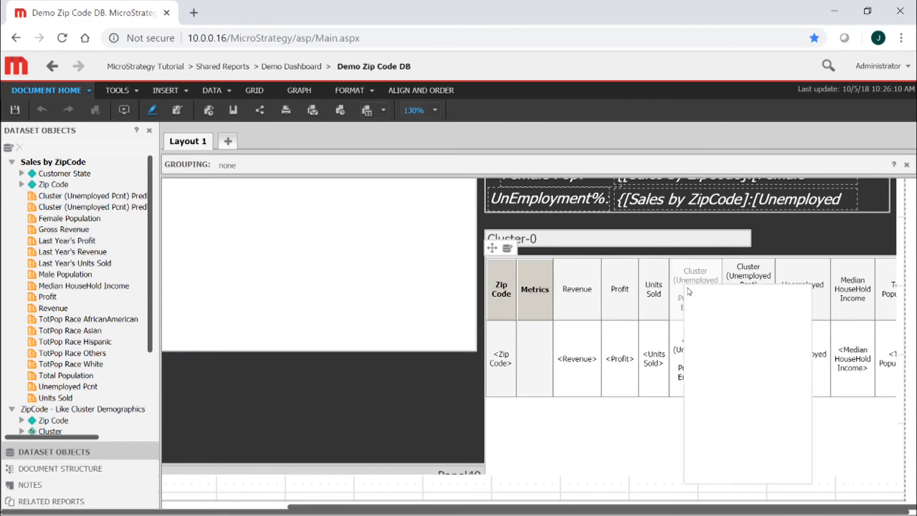
click(740, 452)
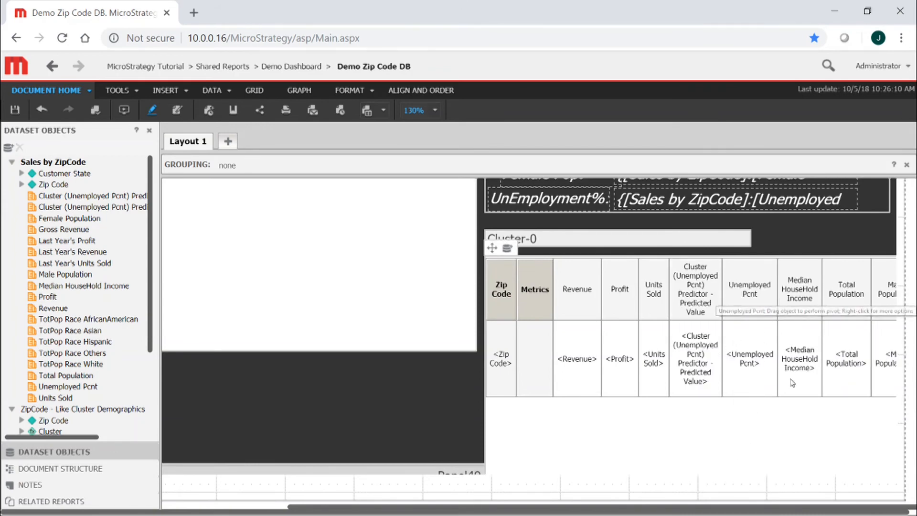
right_click(745, 299)
click(790, 362)
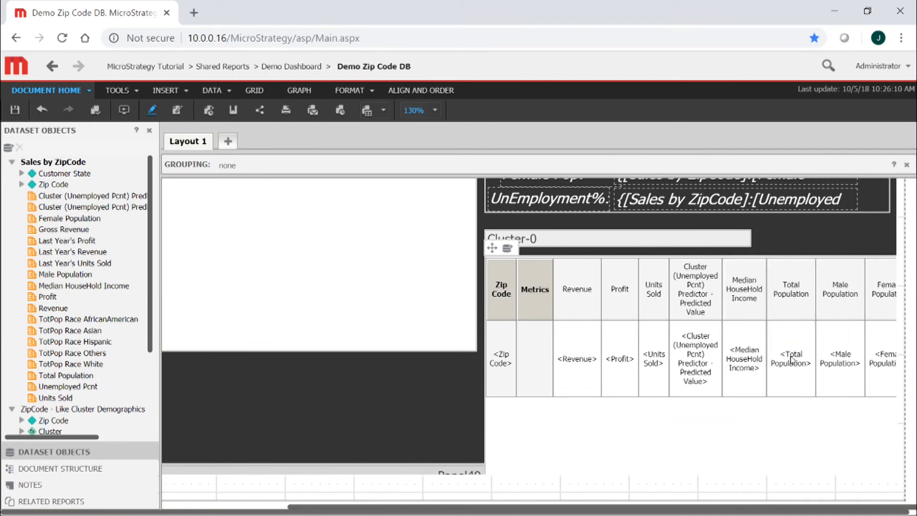
right_click(736, 301)
click(764, 363)
right_click(703, 279)
click(761, 342)
Step: Remove the Total Population, Male Population and Female Population metrics from the new grid
right_click(728, 265)
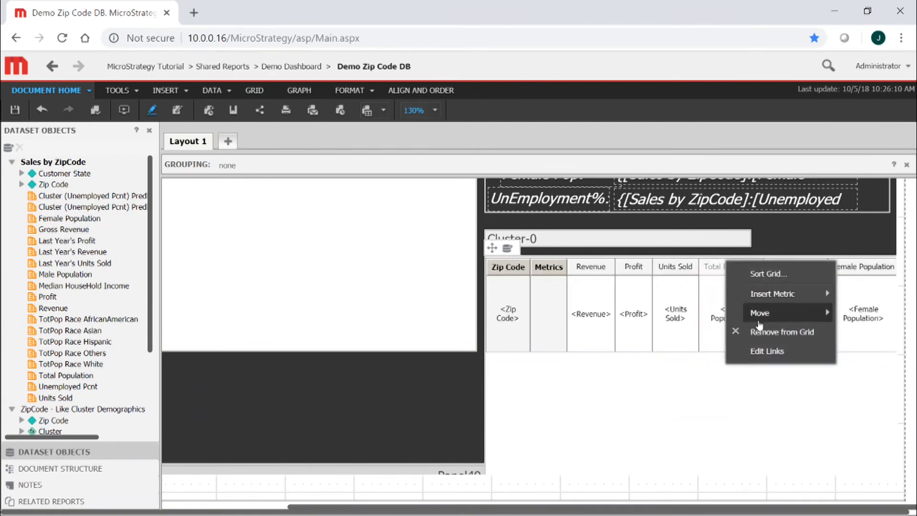
click(765, 327)
right_click(743, 277)
click(789, 338)
right_click(755, 270)
click(812, 335)
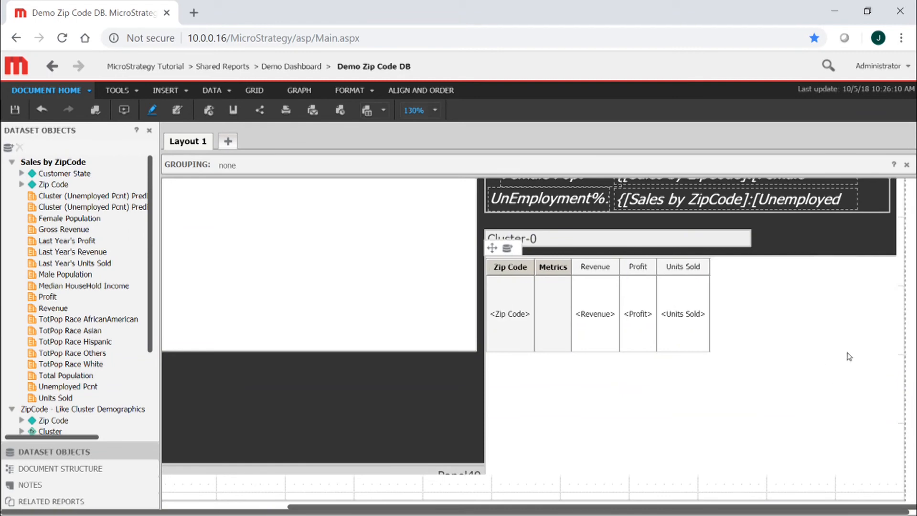
Step: Shrink the new grid in width and height so that it fits inside the dark panel below the Cluster selector
click(814, 328)
drag(901, 393, 872, 381)
drag(678, 470, 678, 455)
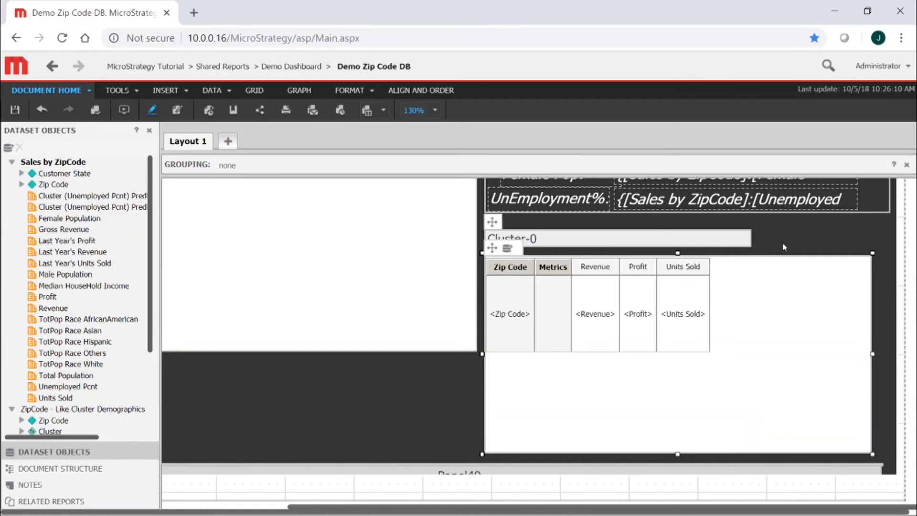
click(820, 237)
click(583, 244)
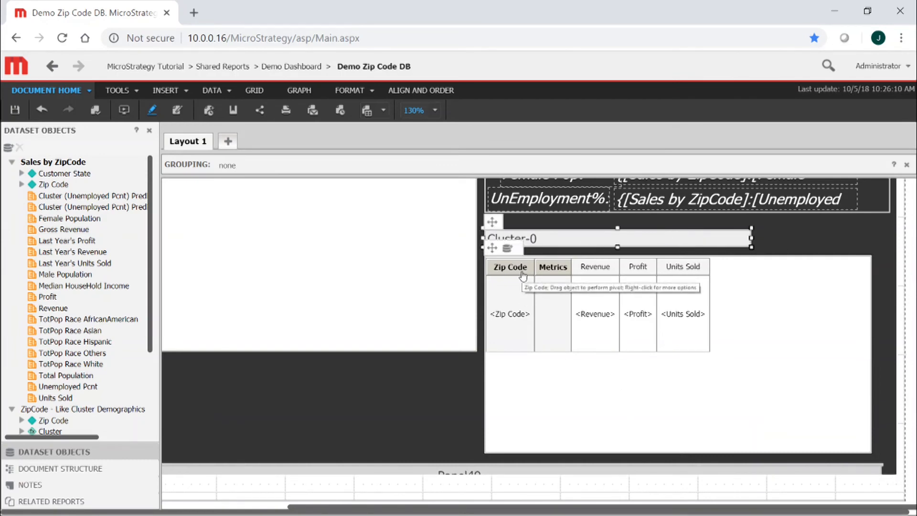
click(675, 378)
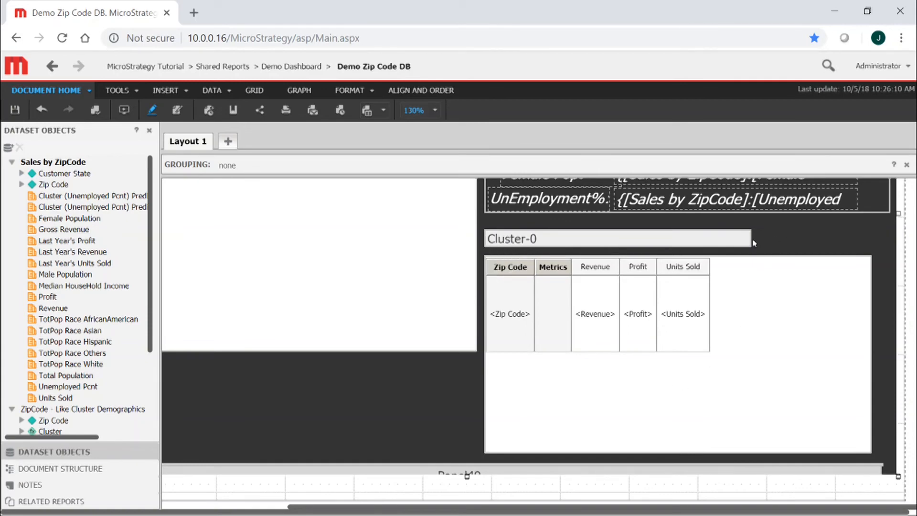
Step: Set the ZipCode - Like Cluster Demographics grid as the target of the Cluster selector
right_click(686, 242)
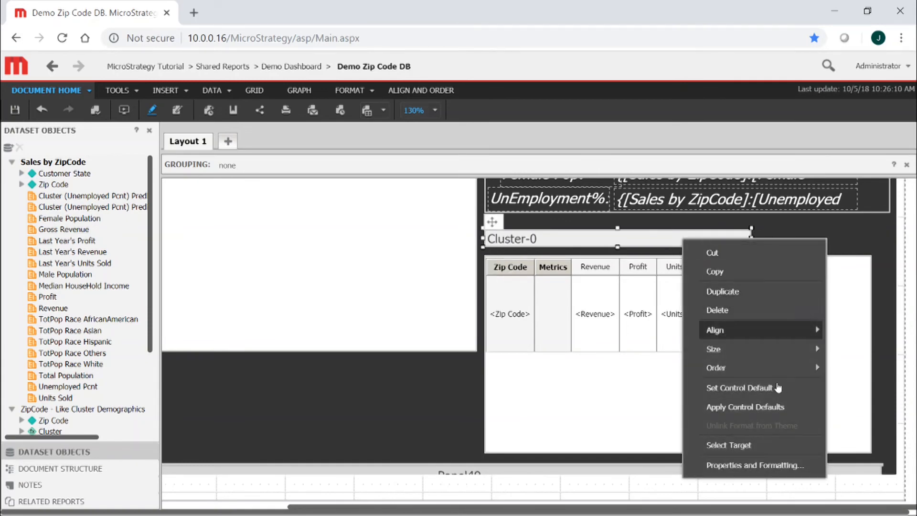
click(760, 466)
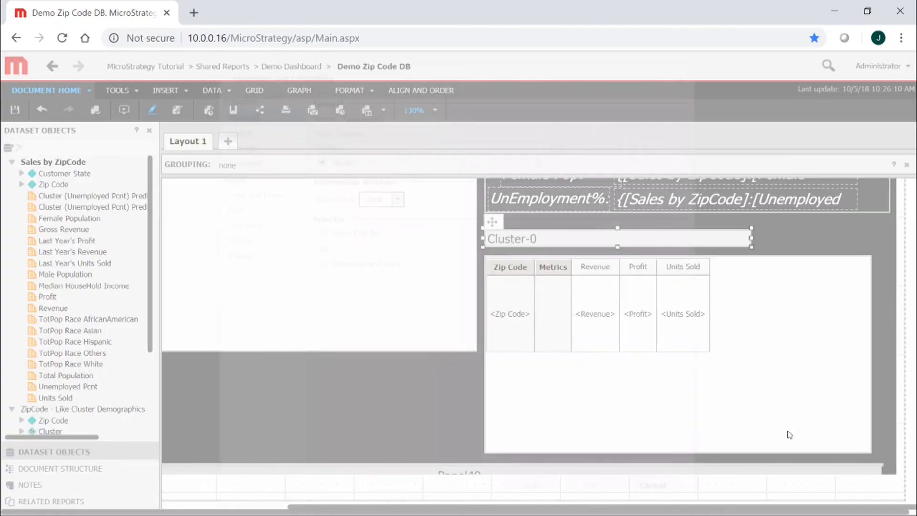
click(245, 147)
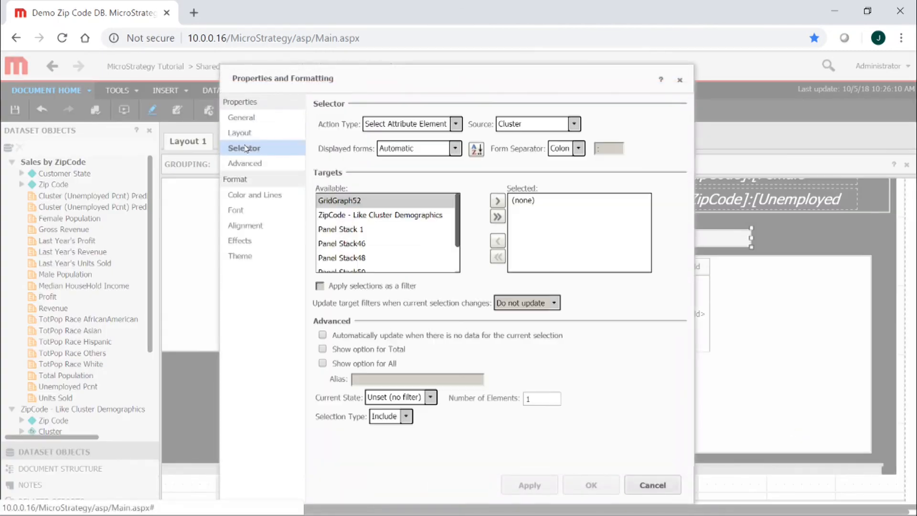
click(370, 216)
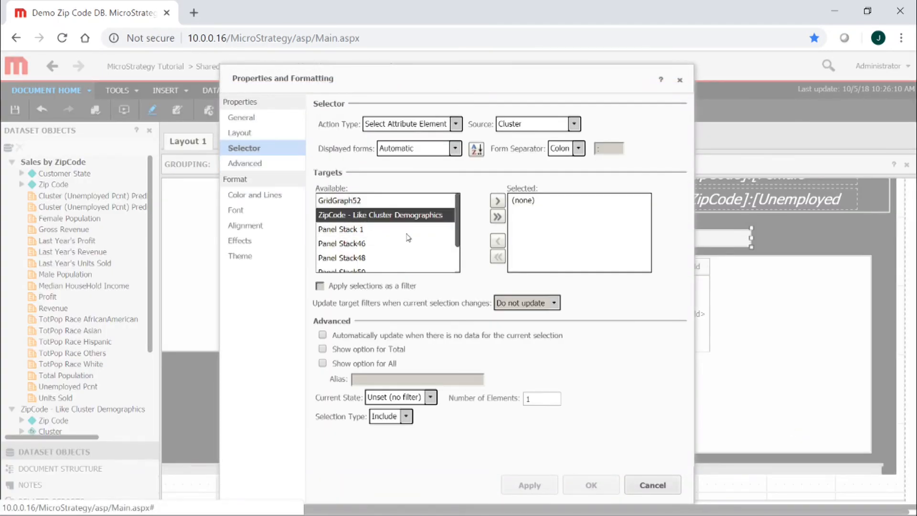
click(393, 215)
click(497, 201)
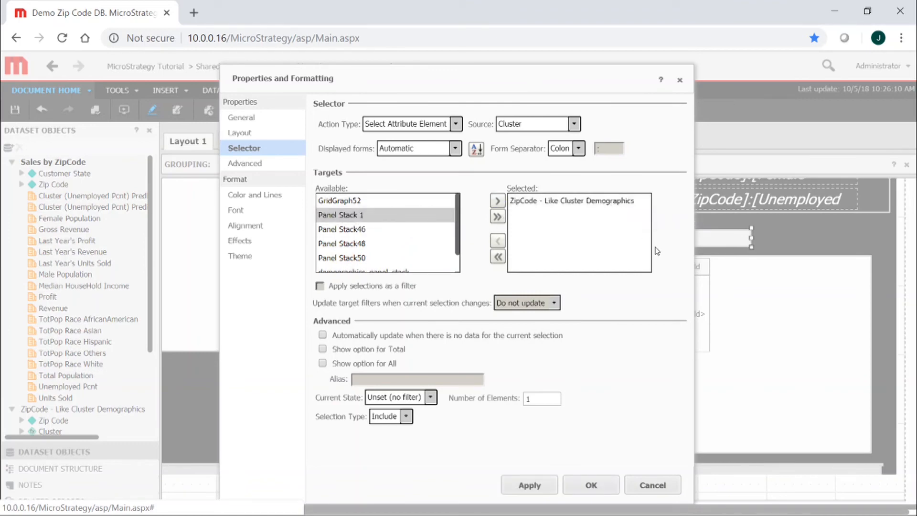
click(594, 485)
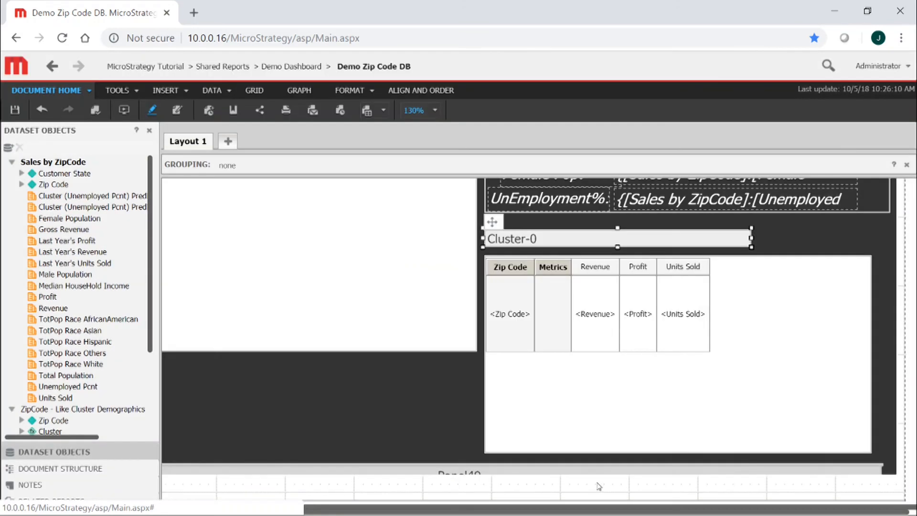
click(807, 233)
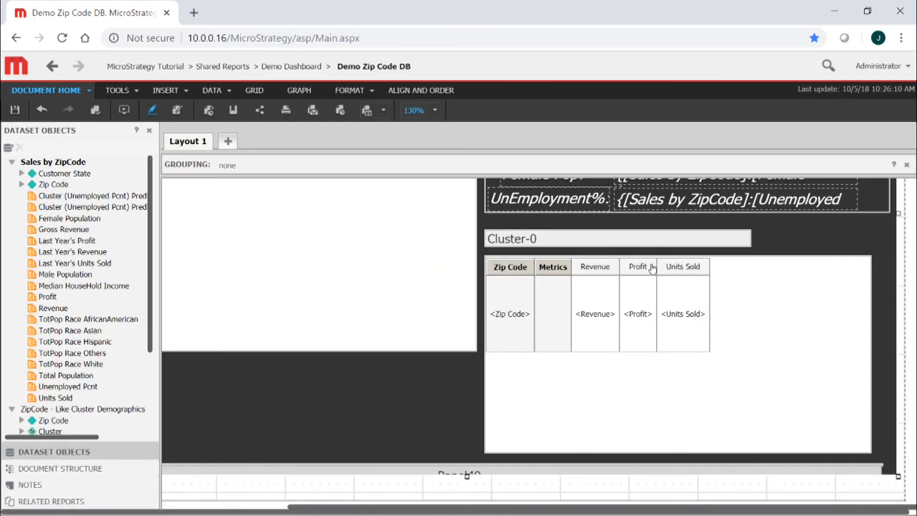
Step: Add the word "group" after "similiar zip codes for" in the Cluster attribute's DESC form expression and save the change
scroll(72, 310, down, 3)
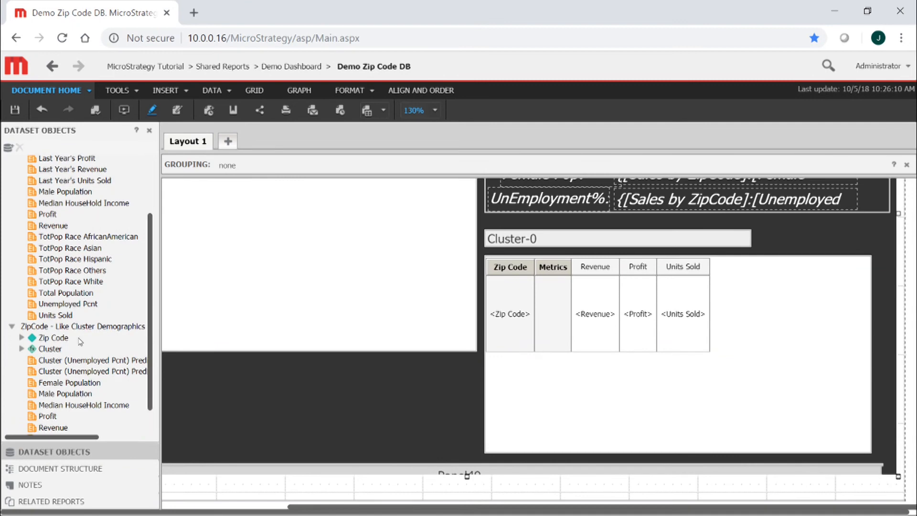
right_click(48, 351)
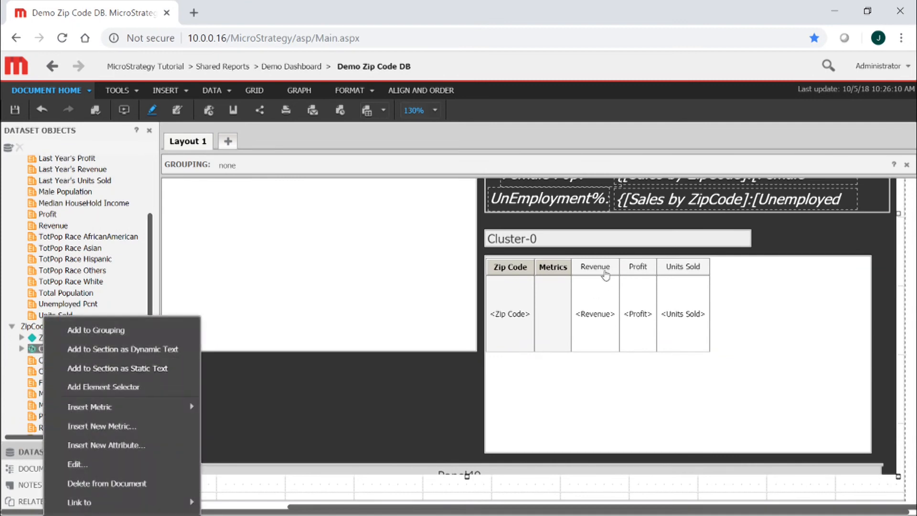
click(655, 238)
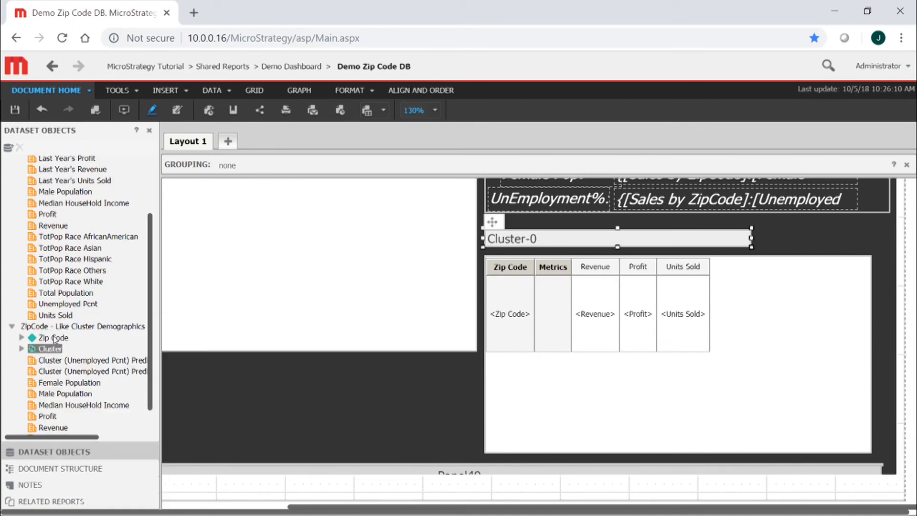
right_click(46, 351)
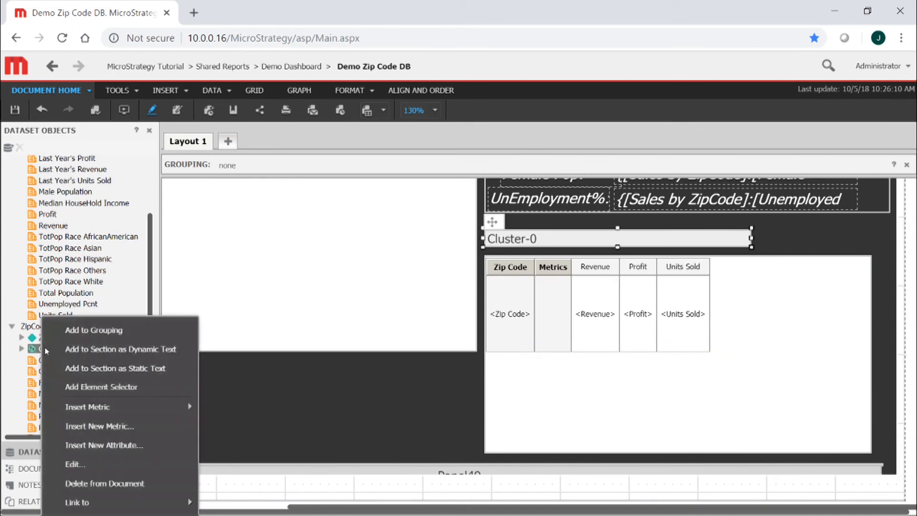
click(73, 464)
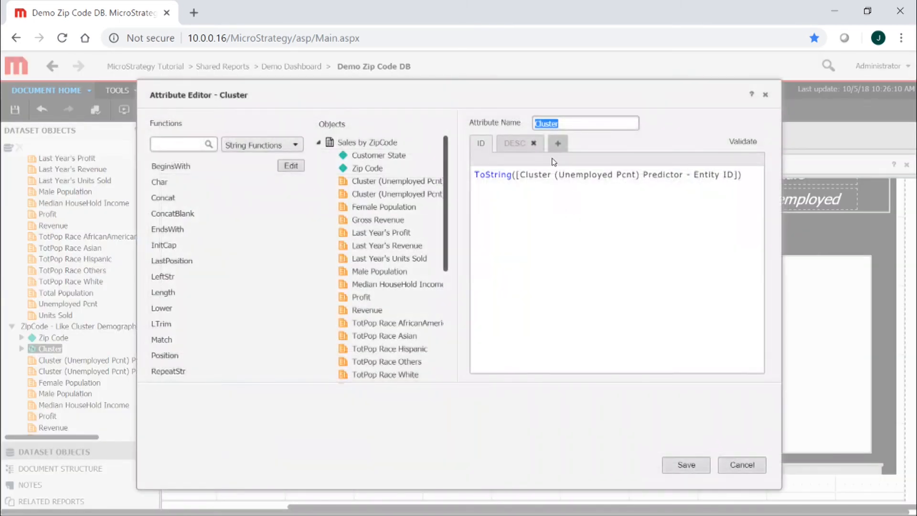
click(521, 144)
click(686, 174)
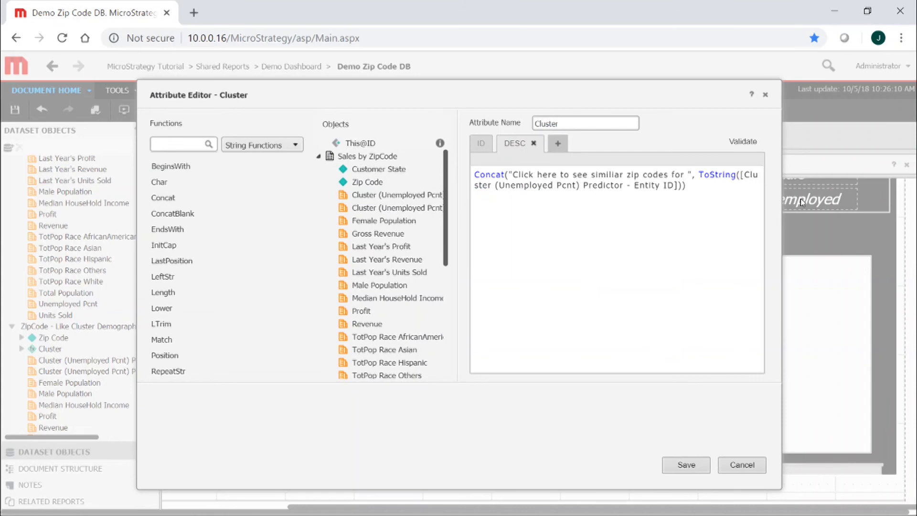
text(group)
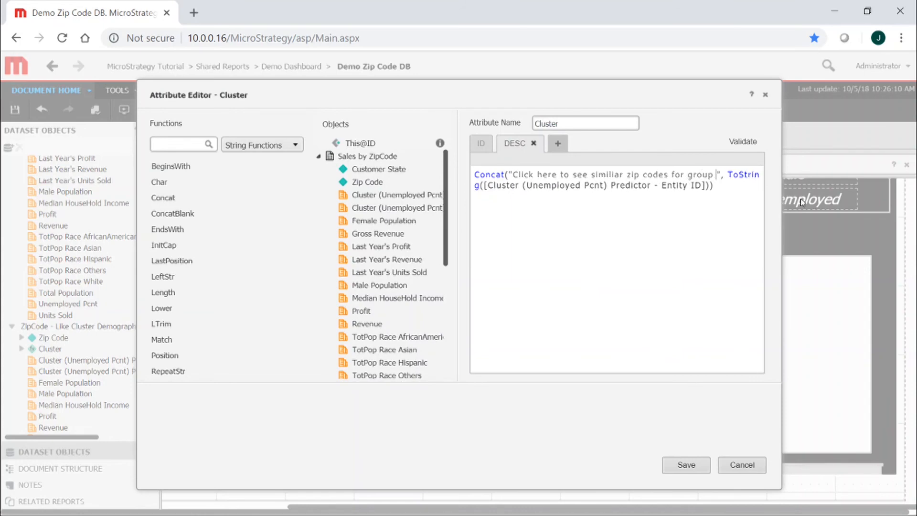
click(693, 465)
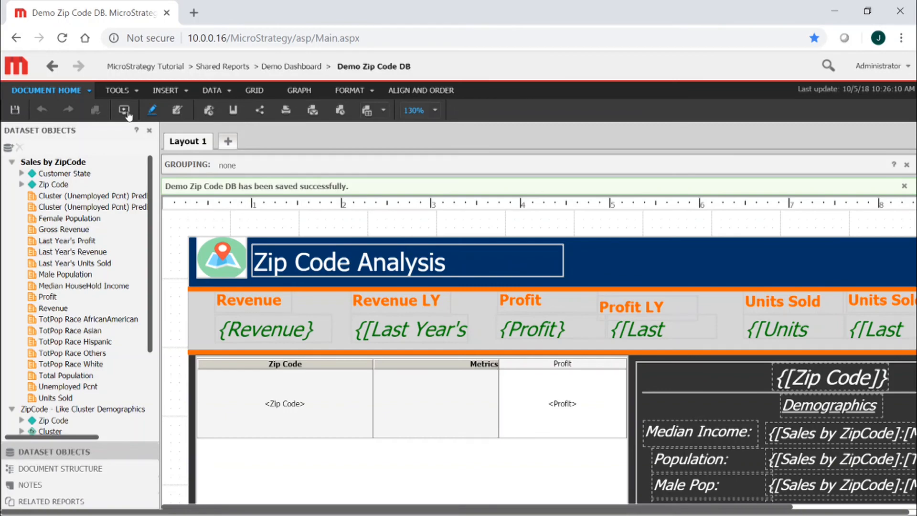
Step: Run the dashboard in presentation mode and search the map for New York, NY, USA
click(126, 112)
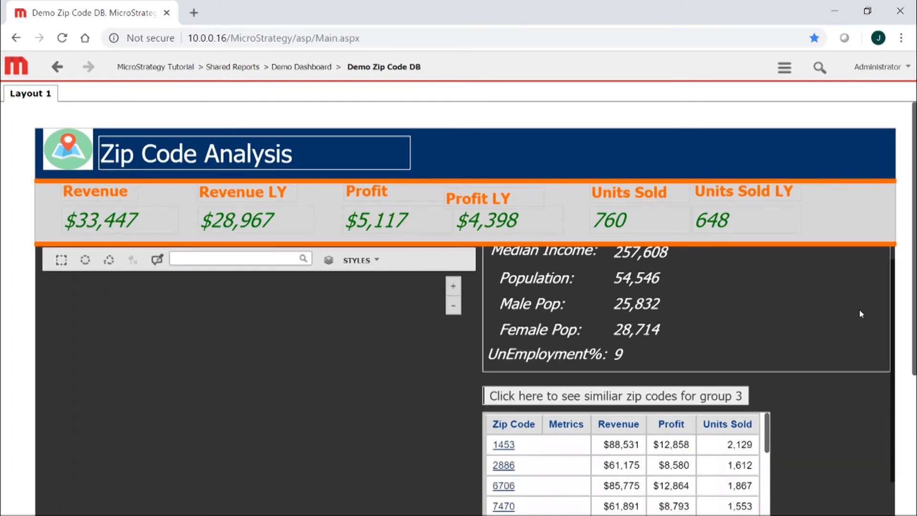
click(221, 260)
text(new yo)
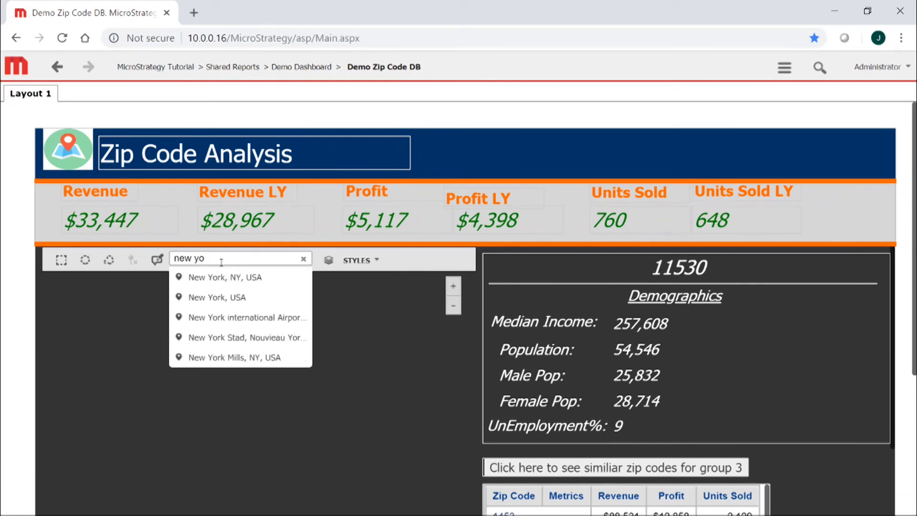
text(rkrk)
click(229, 277)
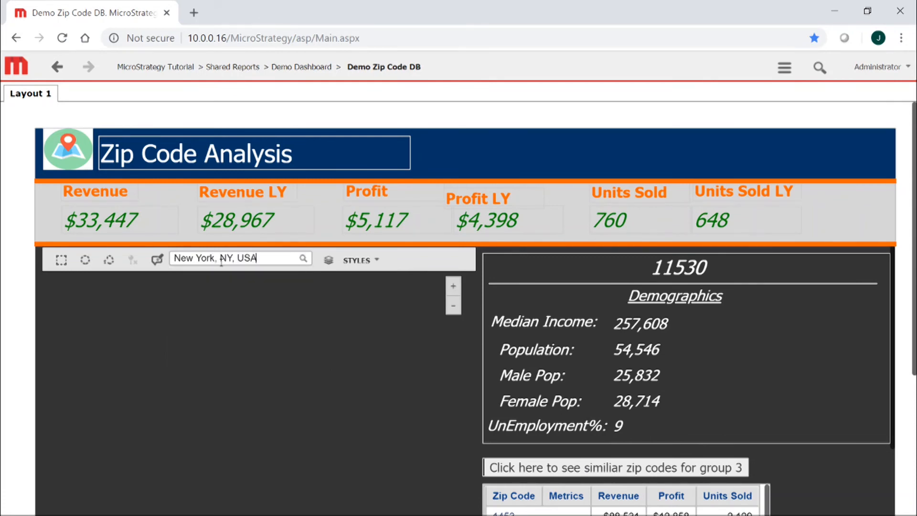
Step: Test the map selection around New York and filter the lower grid to similar zip codes using the Cluster selector
click(370, 410)
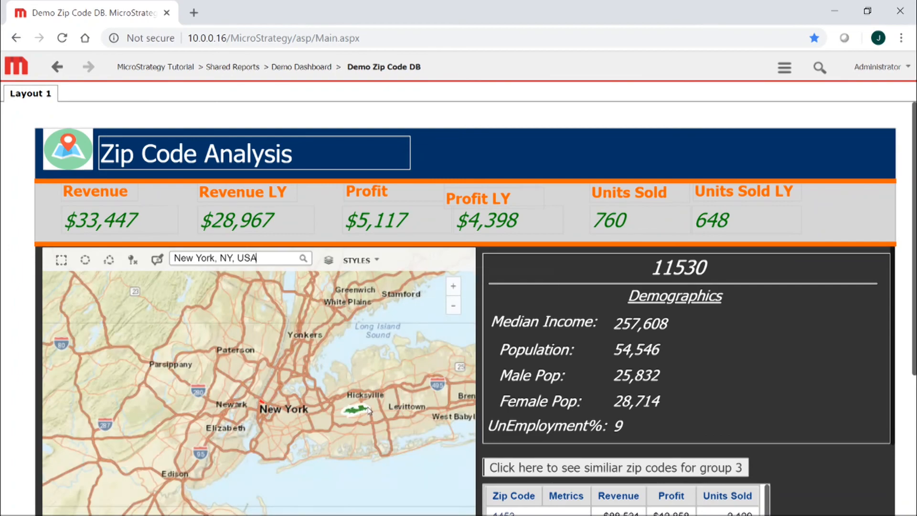
click(269, 403)
scroll(640, 352, down, 3)
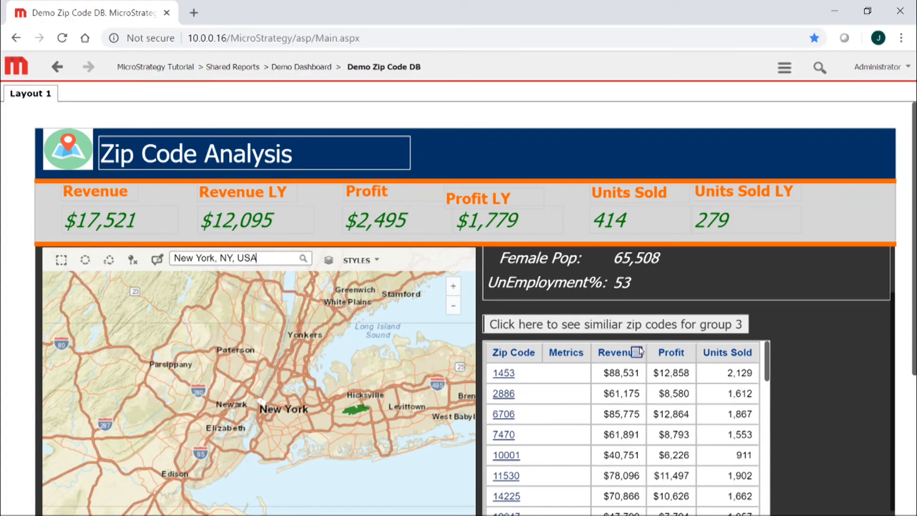
click(656, 328)
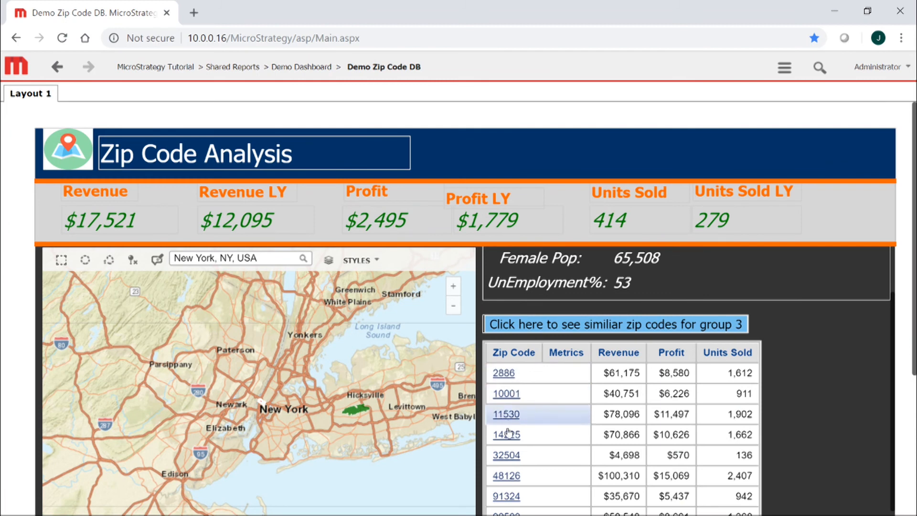
mouse_move(532, 354)
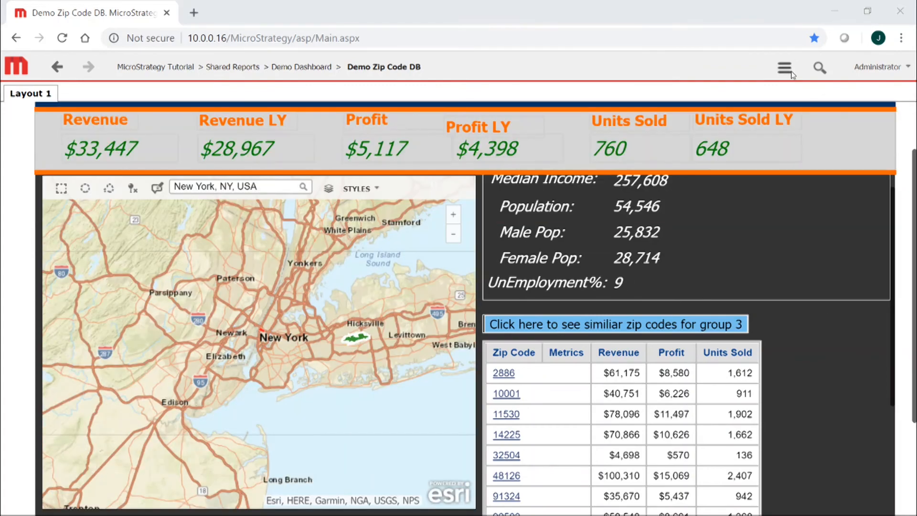
Step: Return the dashboard to design mode and switch it to the editable view that shows live data
click(785, 67)
click(649, 378)
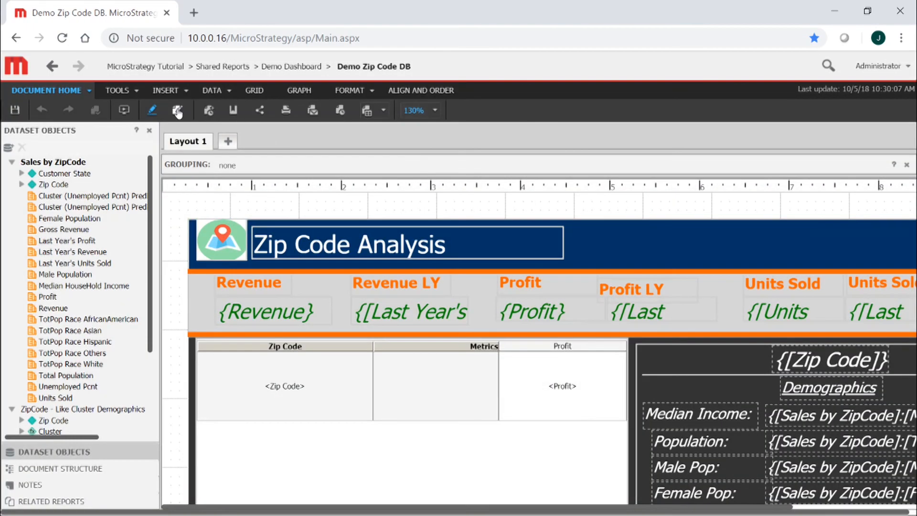
click(178, 111)
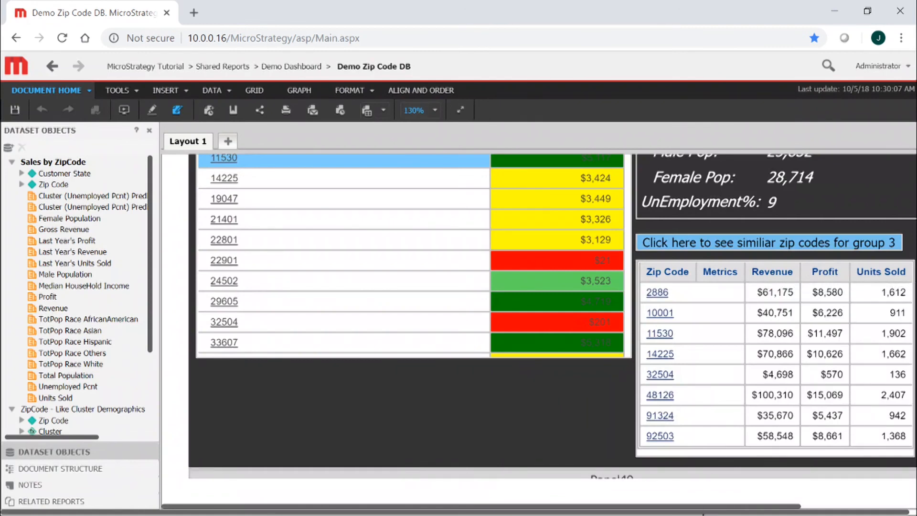
Step: In the similar-zip-codes grid's advanced formatting, set the fill of all metric headers to dark gray
right_click(668, 273)
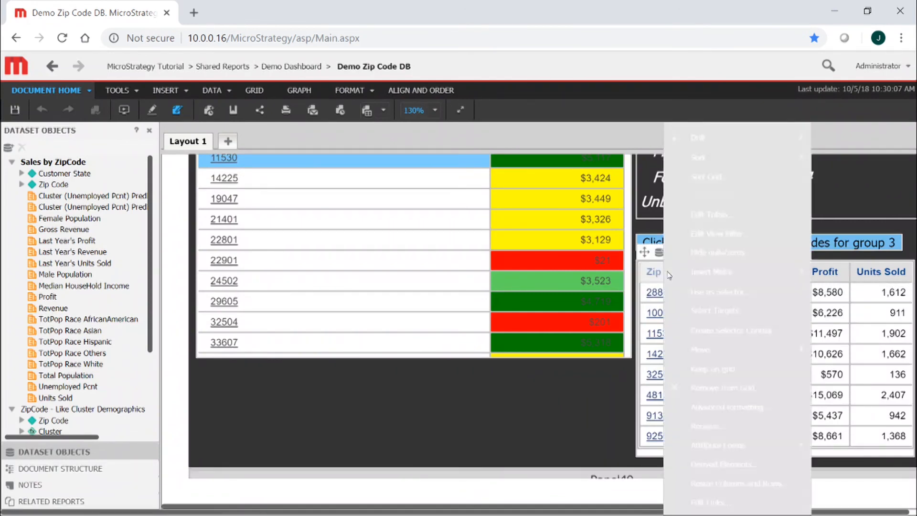
click(725, 407)
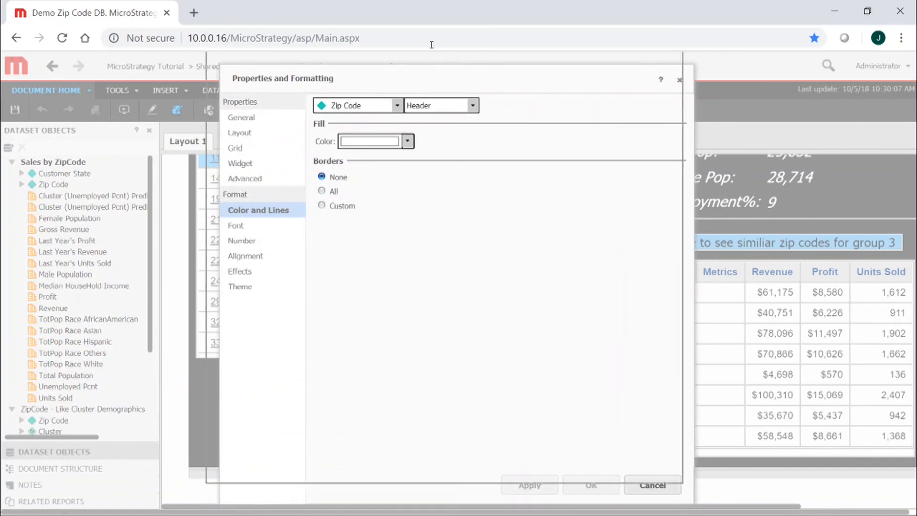
drag(452, 79, 439, 67)
click(382, 93)
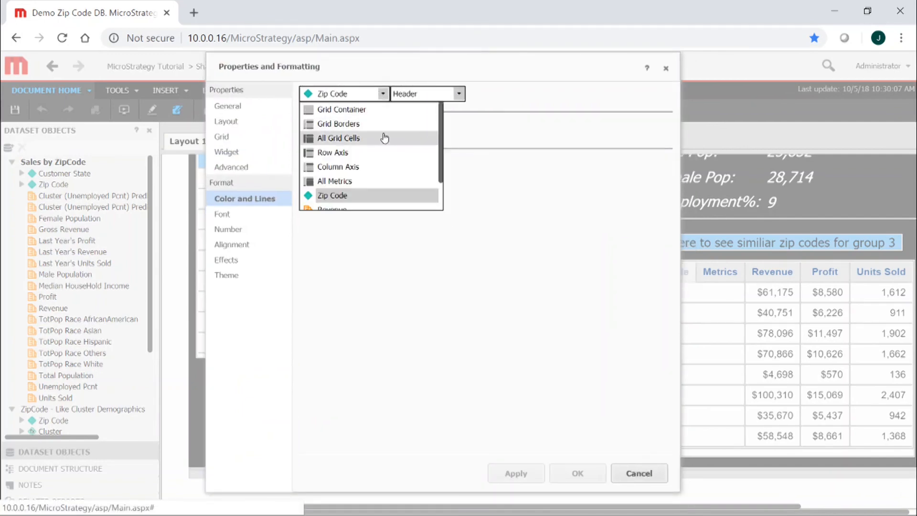
click(356, 181)
click(441, 100)
click(530, 86)
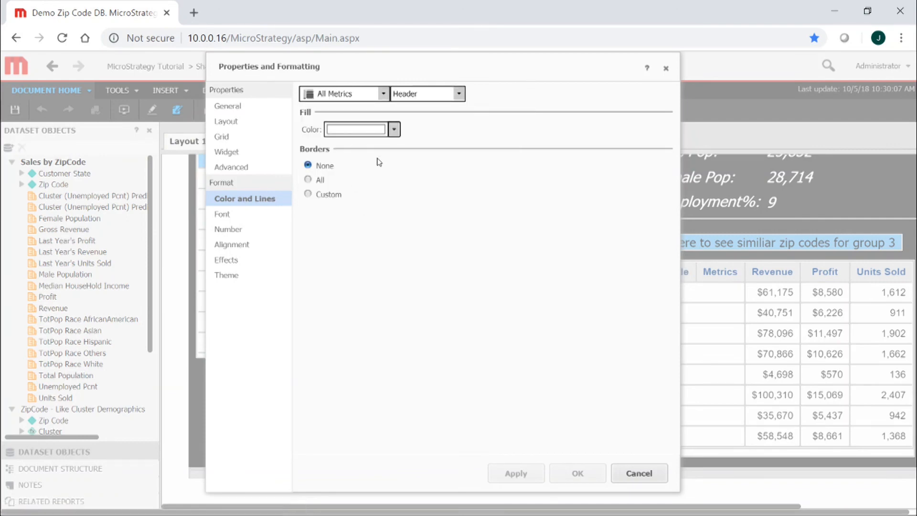
click(395, 129)
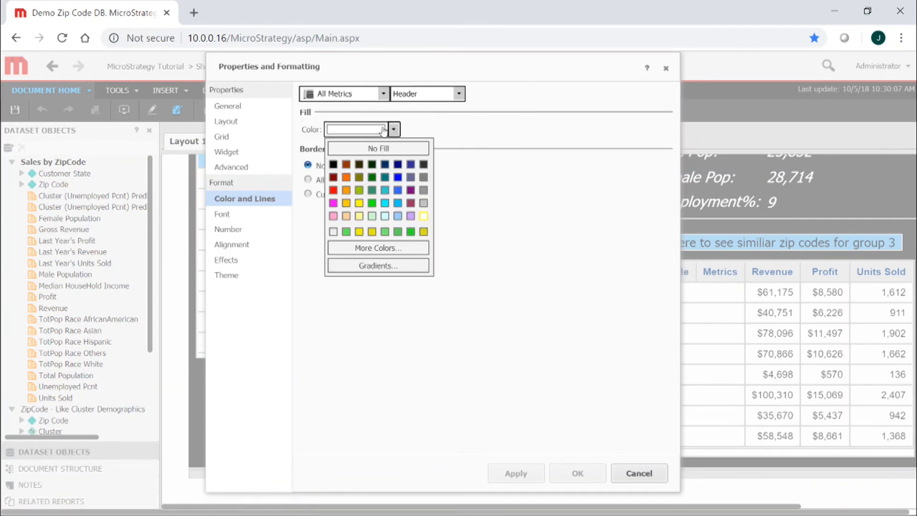
click(425, 166)
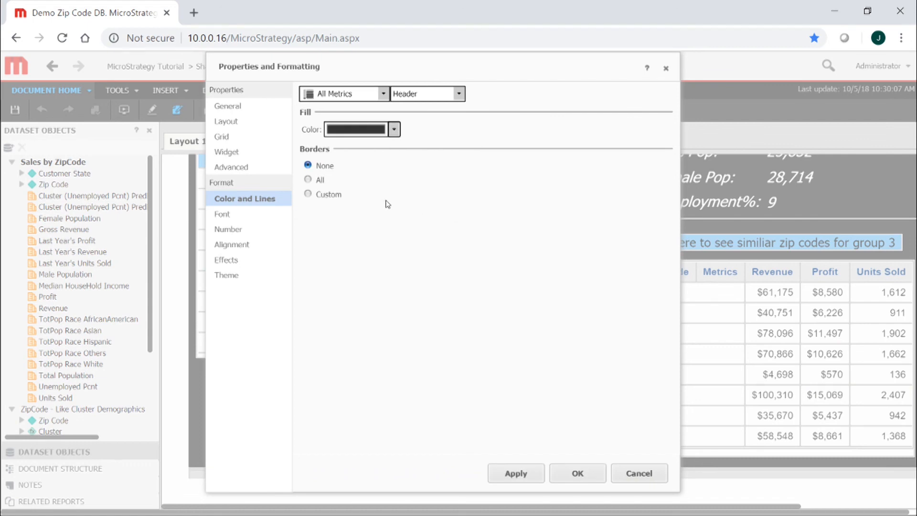
Step: Set the font color of all metric headers to white and apply it, keeping the formatting dialog clear of the grid
click(248, 218)
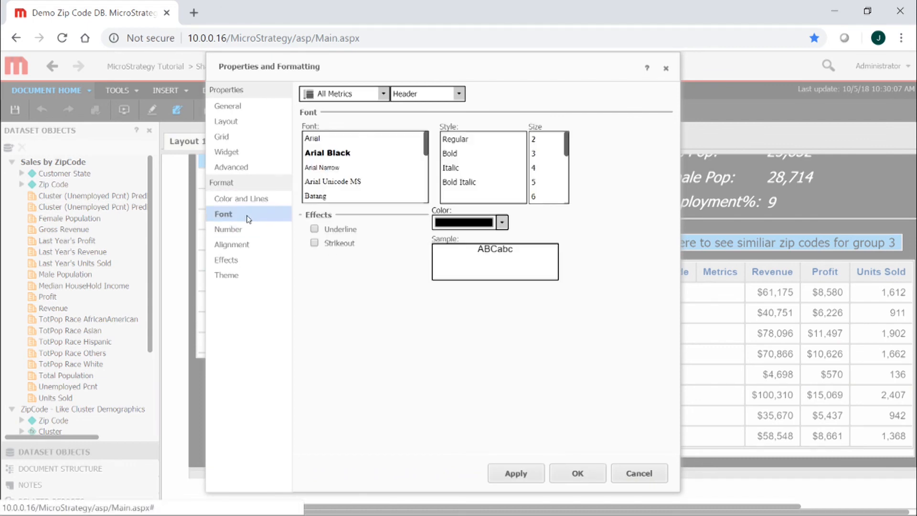
click(501, 223)
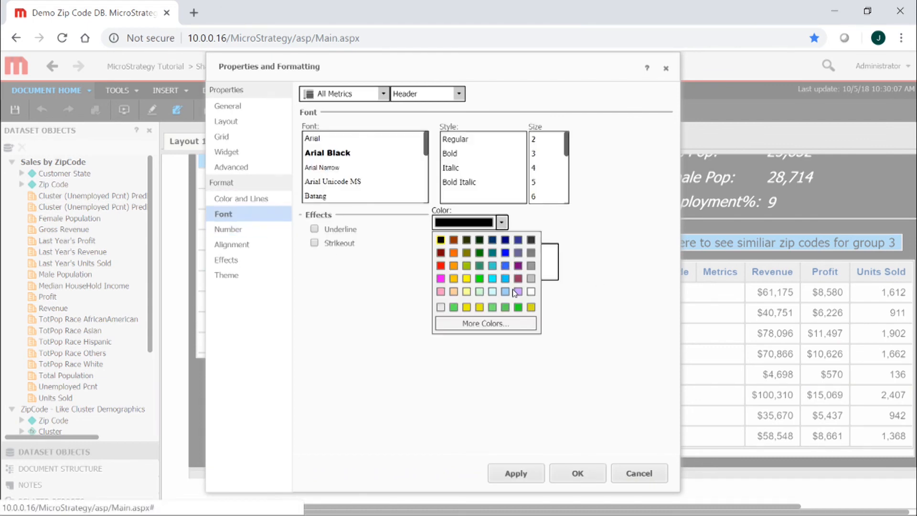
click(531, 295)
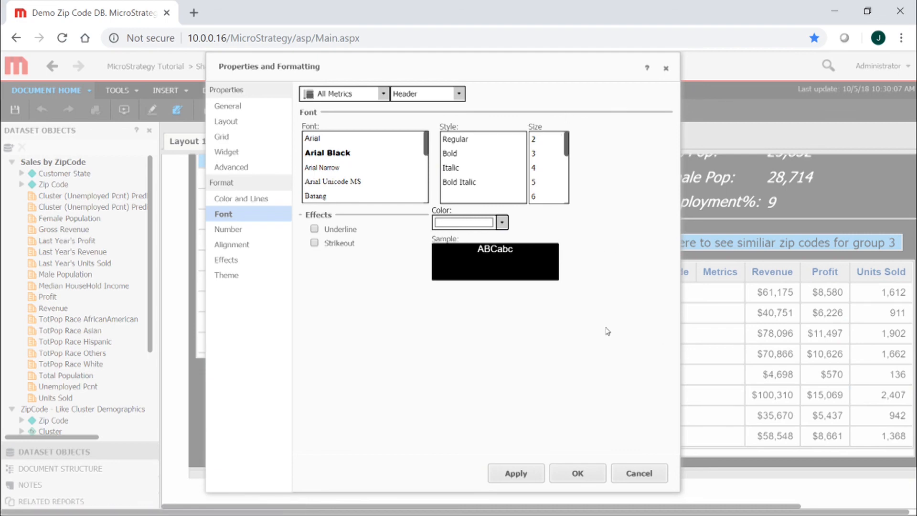
click(527, 476)
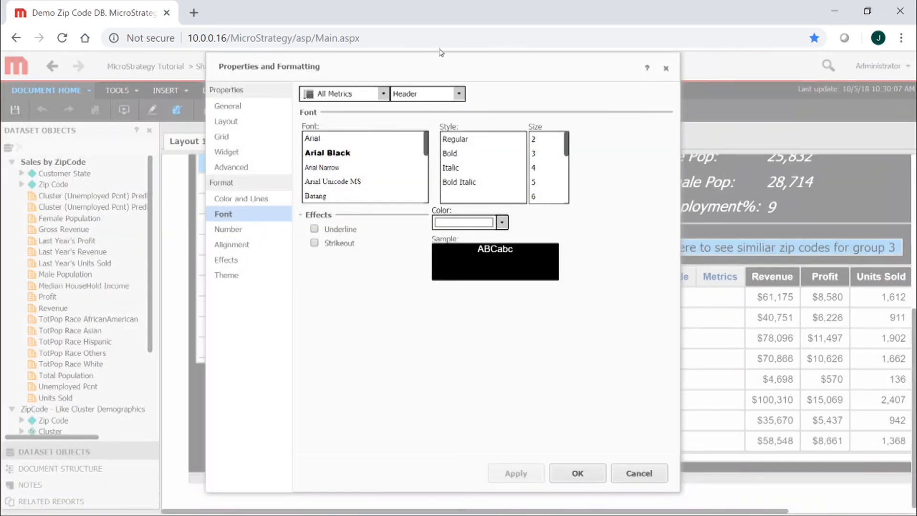
drag(523, 68, 419, 62)
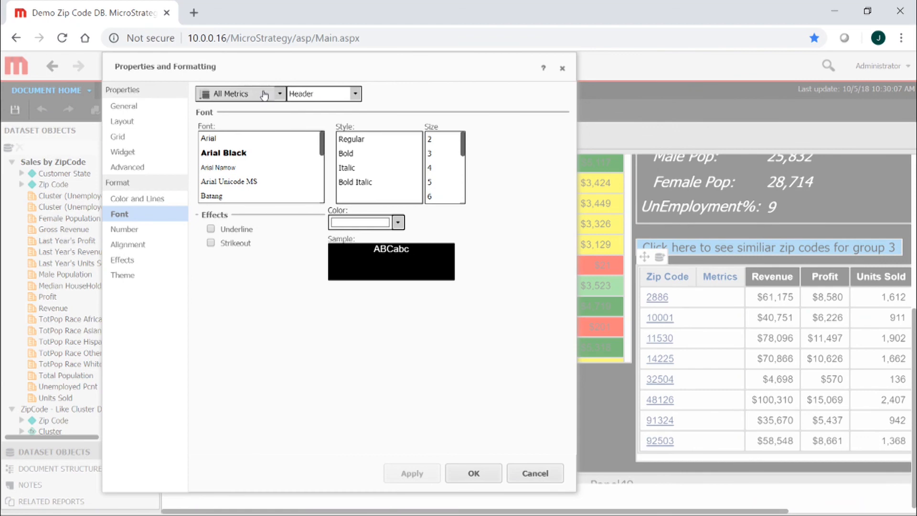
Step: Set the row axis header's font color to white and its fill to dark gray, and apply the formatting
click(279, 93)
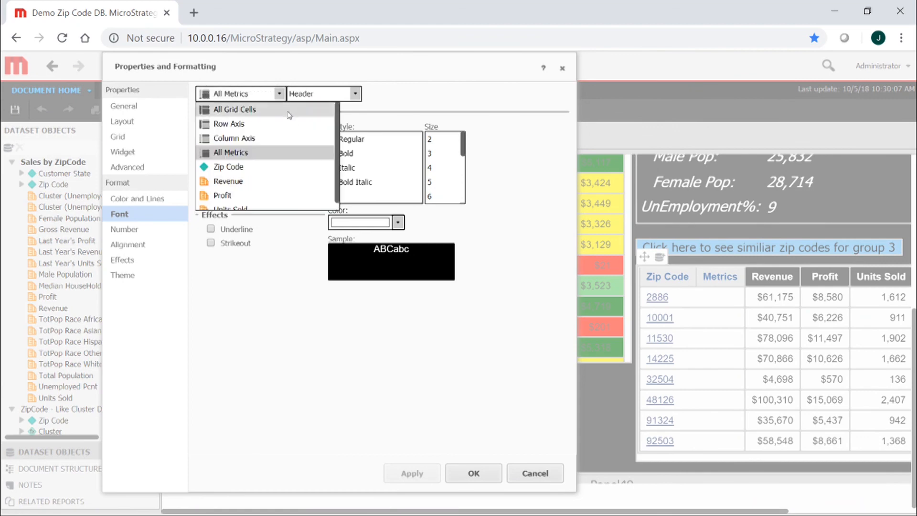
click(253, 125)
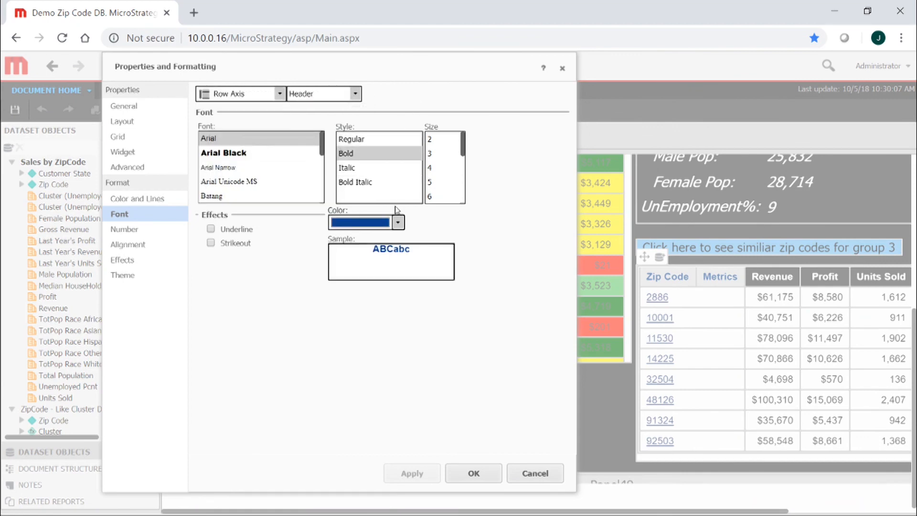
click(397, 222)
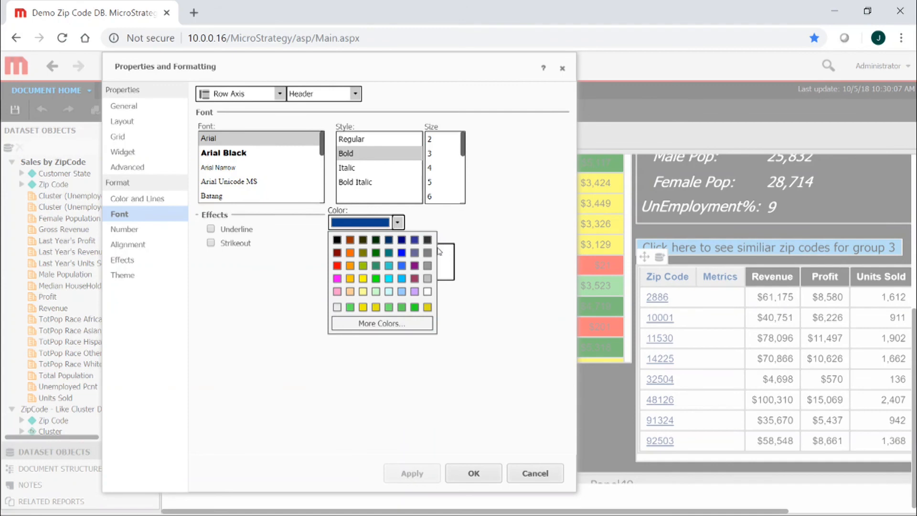
click(430, 292)
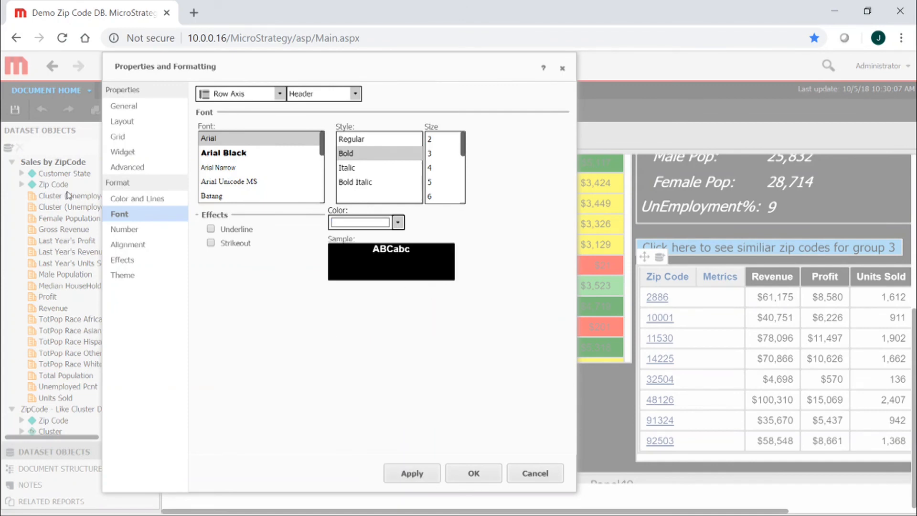
click(130, 200)
click(278, 137)
click(322, 165)
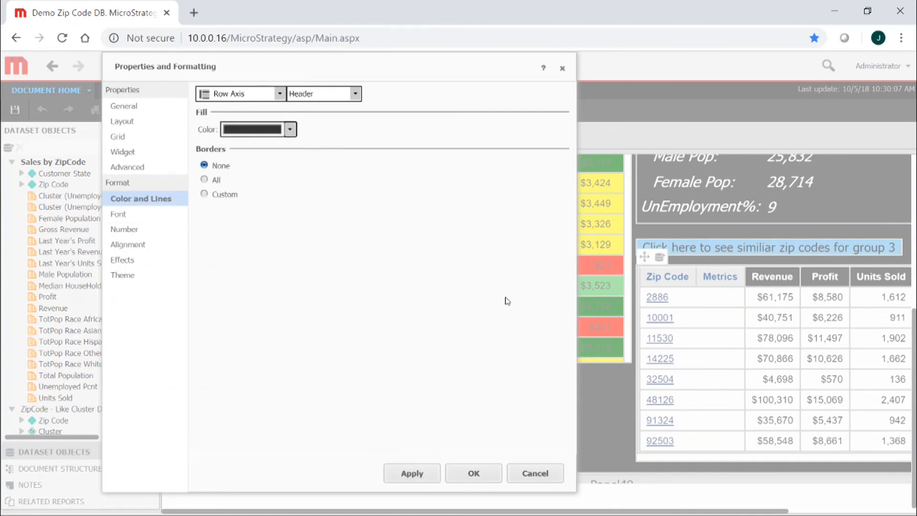
click(423, 474)
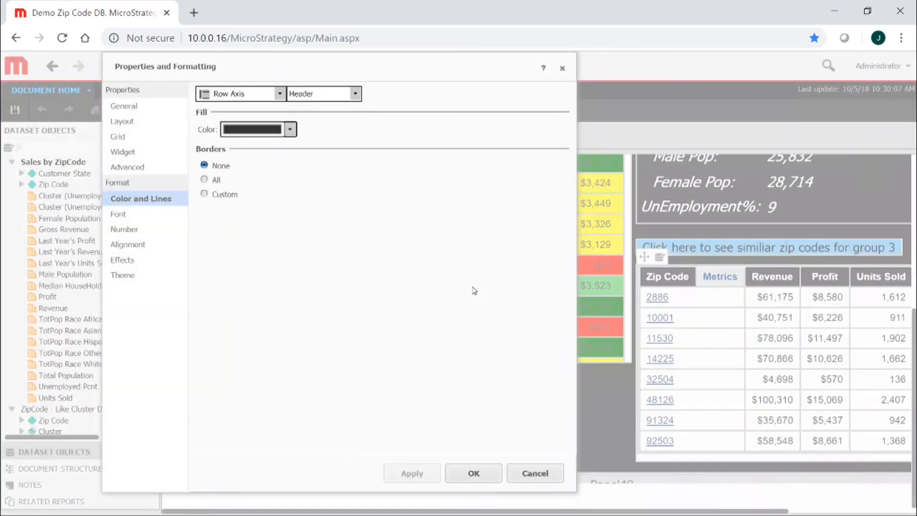
Step: Set the fill of the grid container to dark gray and apply it
click(279, 93)
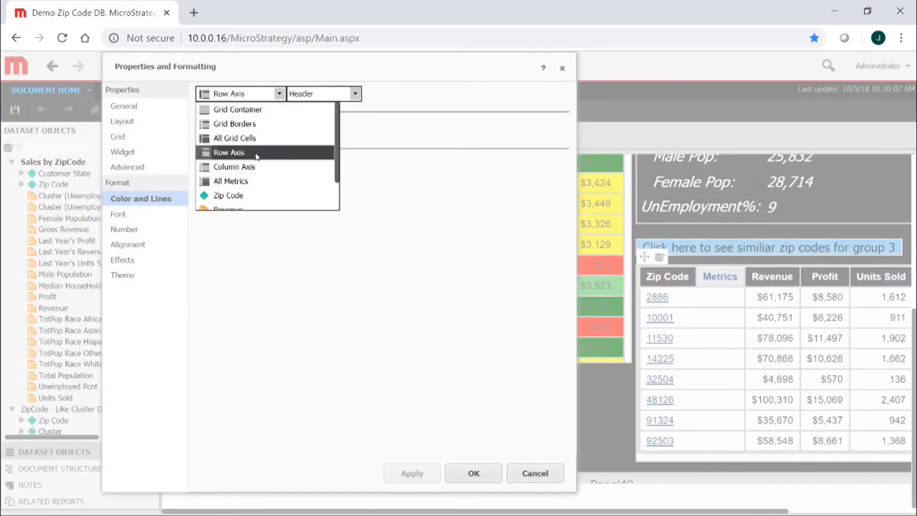
click(252, 112)
click(289, 129)
click(323, 168)
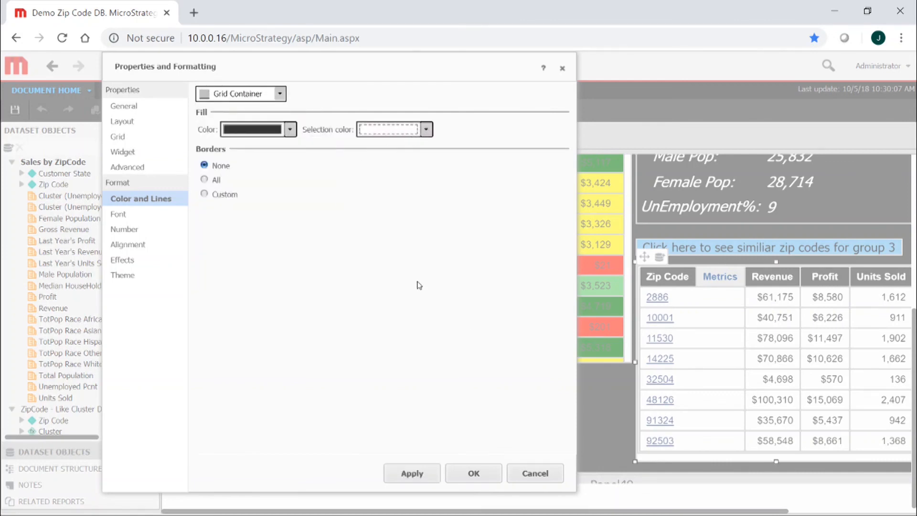
click(436, 473)
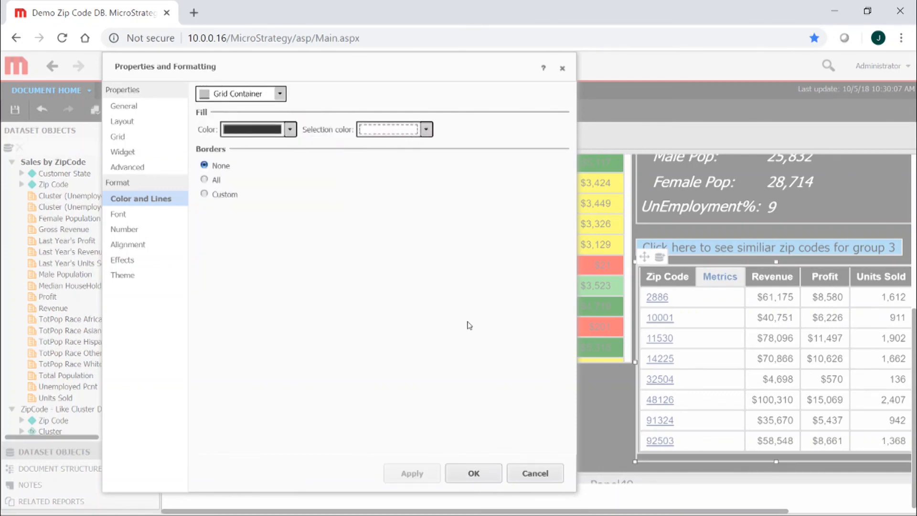
Step: Set the fill of the values in all grid cells to dark gray and apply it
click(259, 98)
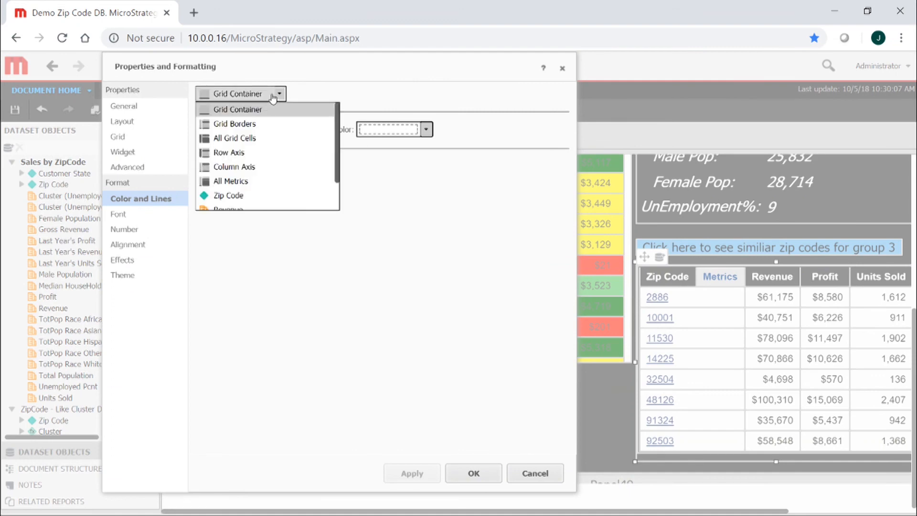
click(247, 141)
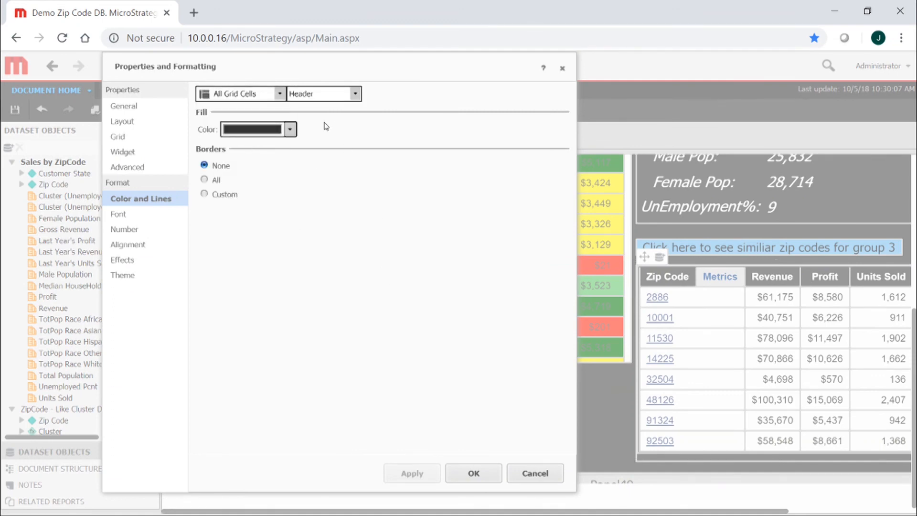
click(290, 131)
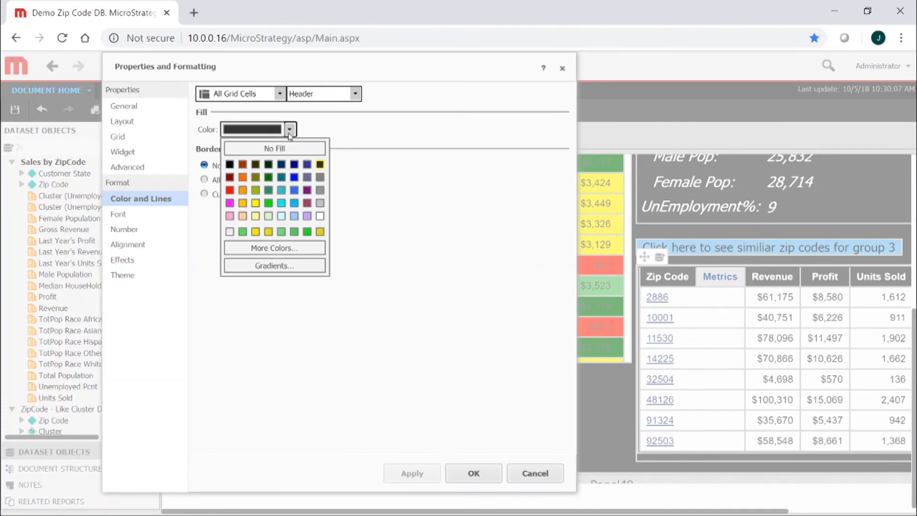
click(325, 98)
click(312, 139)
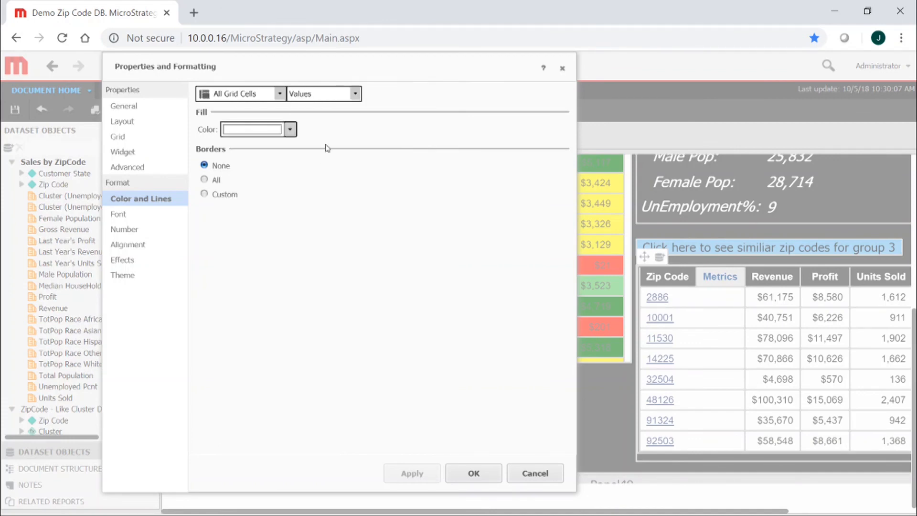
click(291, 129)
click(327, 171)
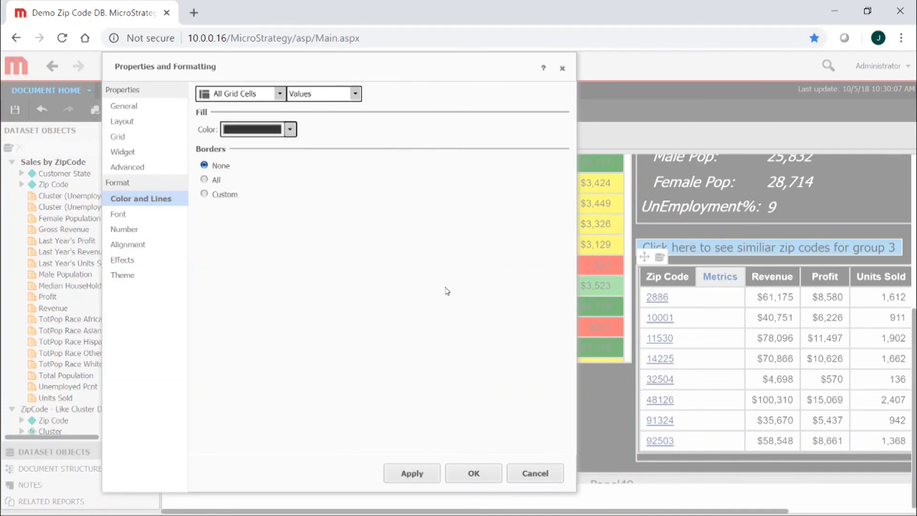
click(430, 472)
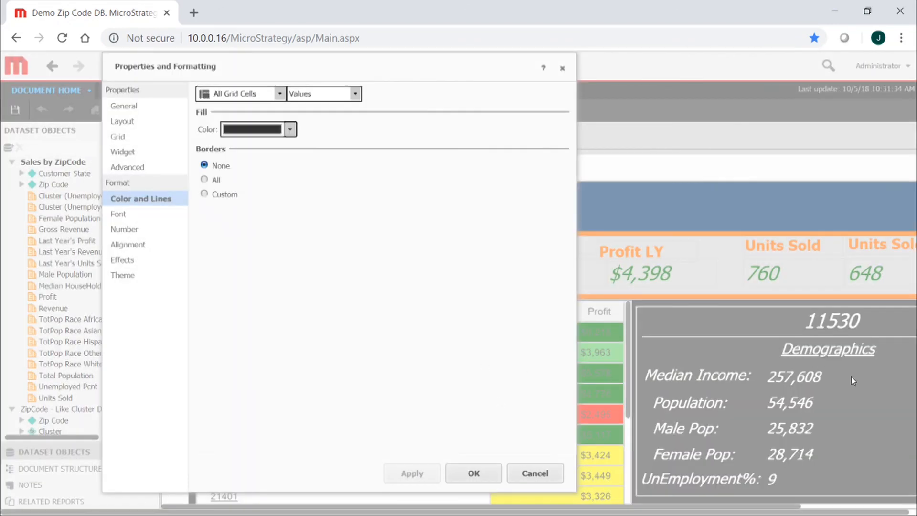
Step: Set the font color of the values in all grid cells to white and accept the grid formatting
click(119, 213)
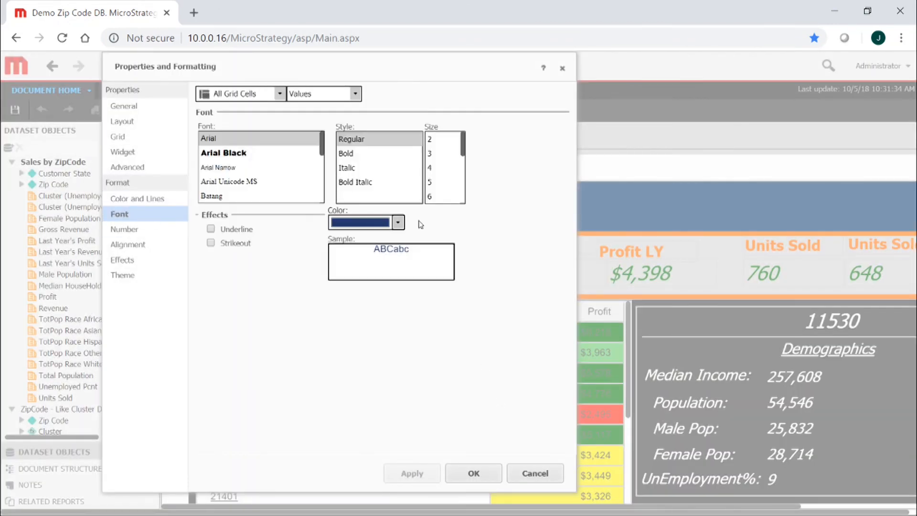
click(396, 222)
click(427, 292)
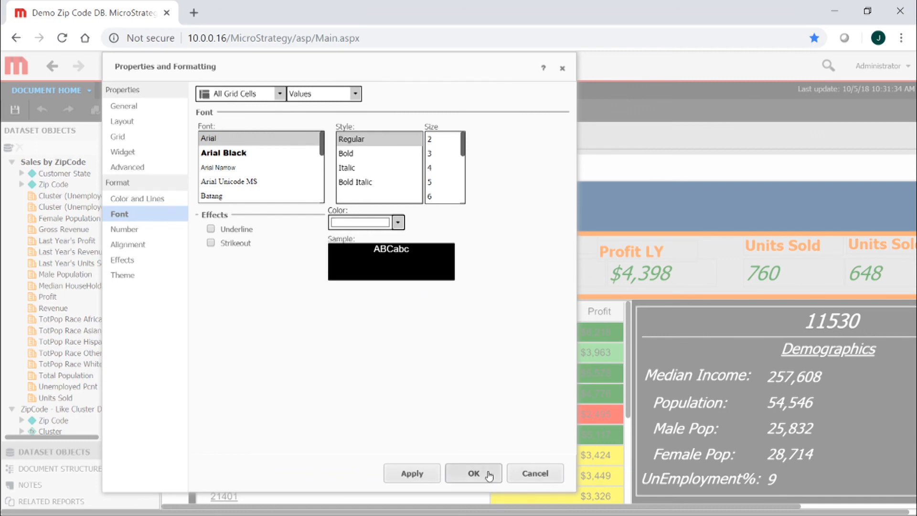
click(473, 474)
scroll(609, 459, down, 5)
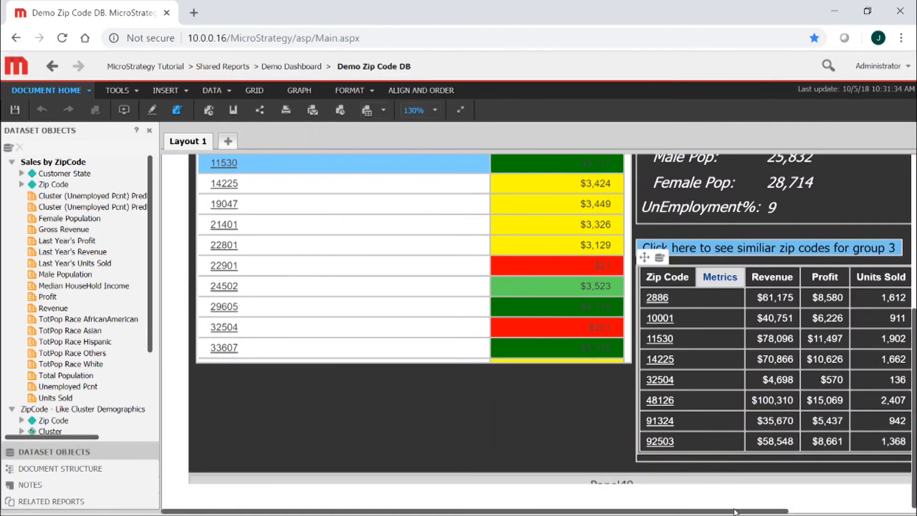
Step: With the dashboard in presentation view, find New York on the map and select the zip code area near Hicksville
scroll(814, 337, up, 2)
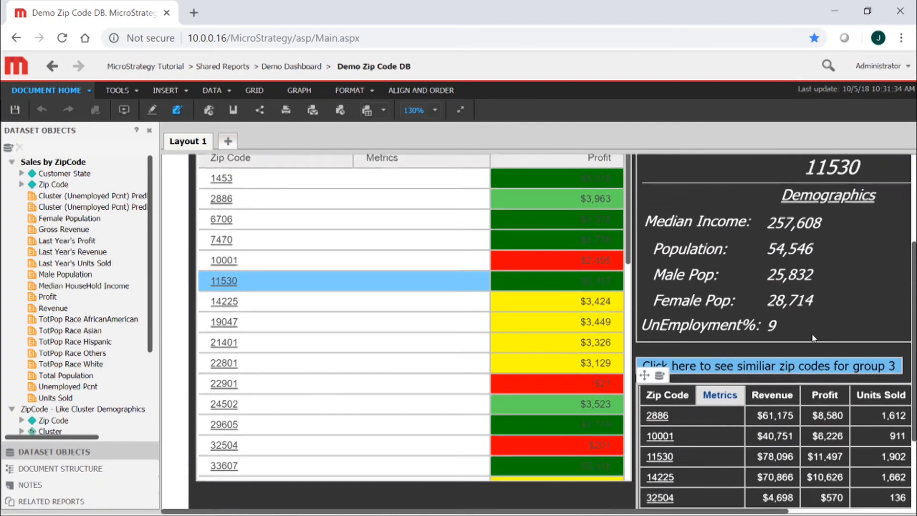
scroll(814, 337, up, 3)
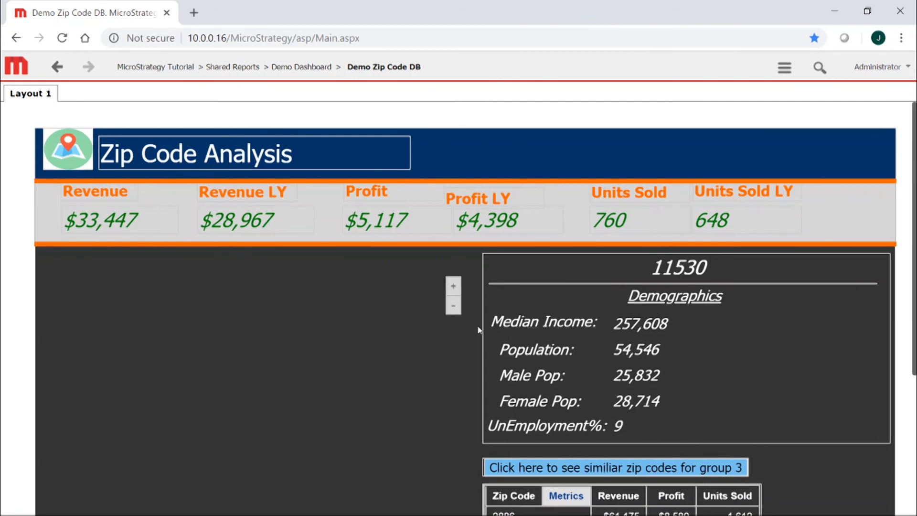
click(269, 257)
text(new york)
key(Return)
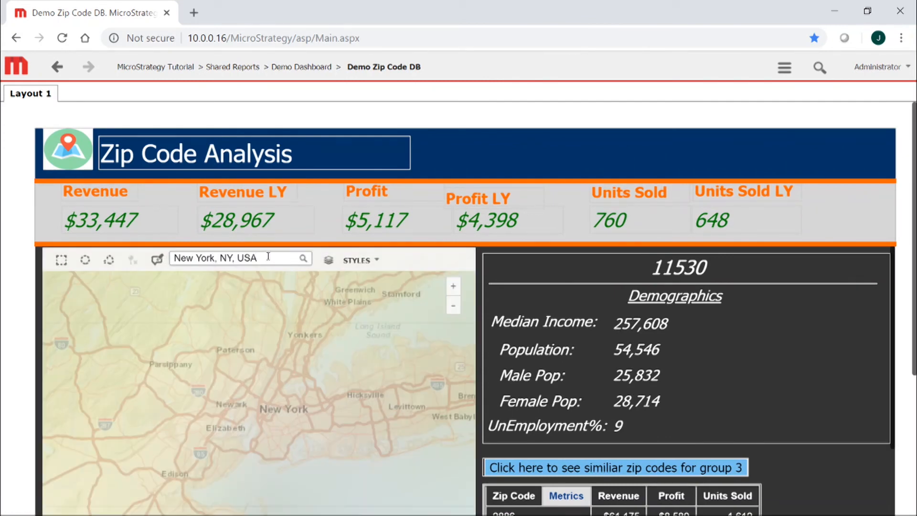
click(354, 416)
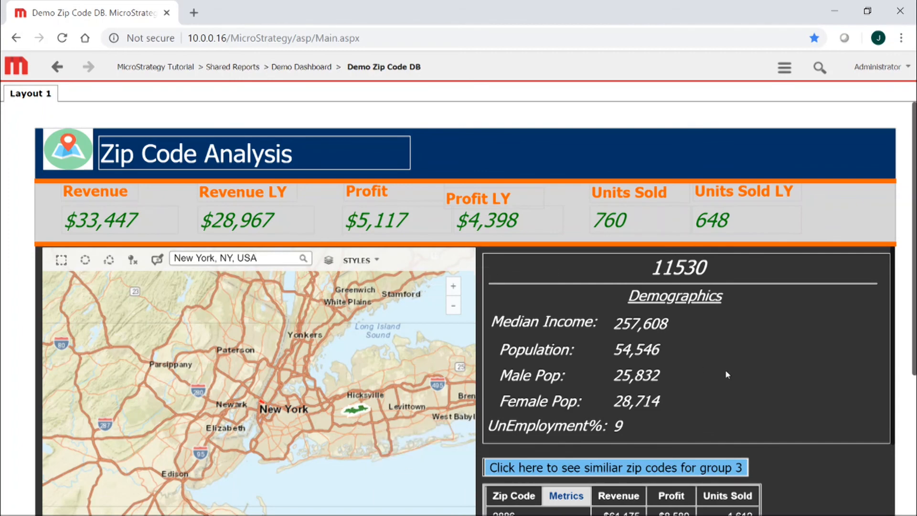
Step: Examine the finished dashboard's KPI band, map, demographics panel and similar-zip-codes grid
scroll(728, 375, down, 3)
scroll(750, 319, up, 2)
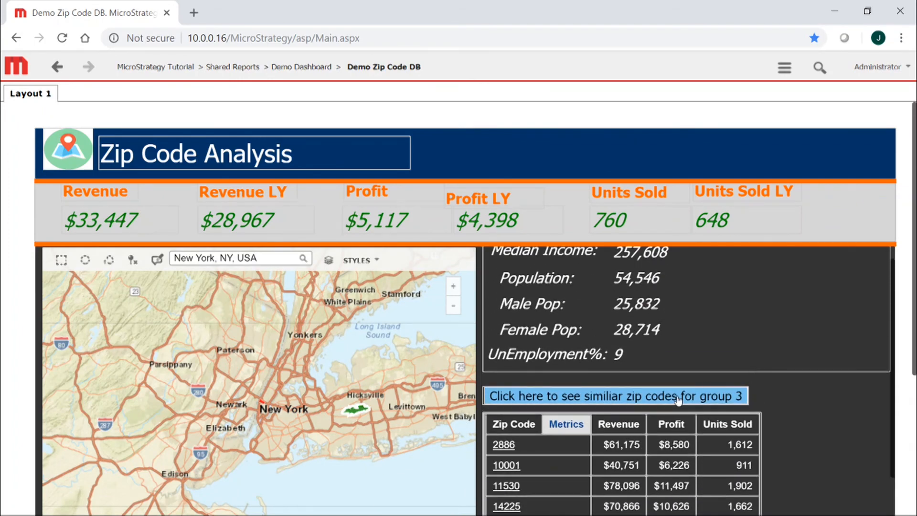
scroll(790, 473, down, 3)
scroll(796, 459, up, 5)
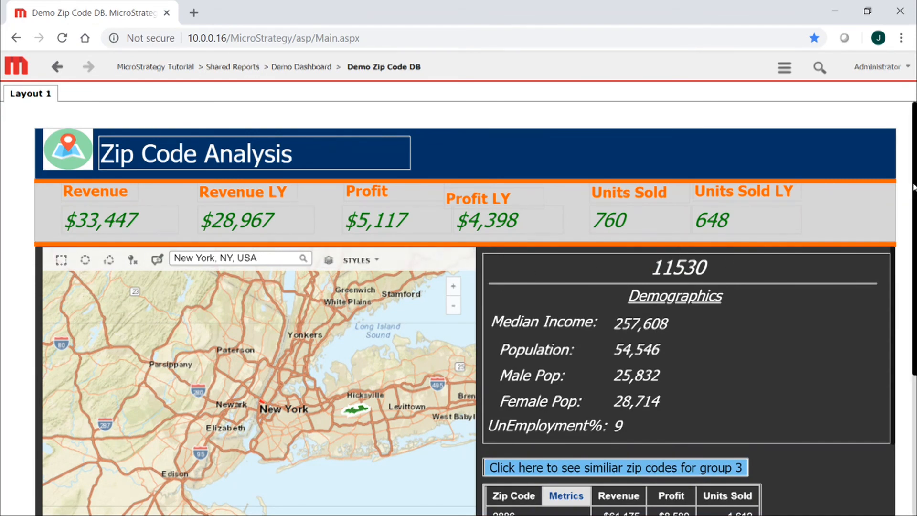
scroll(907, 186, down, 2)
scroll(911, 262, up, 1)
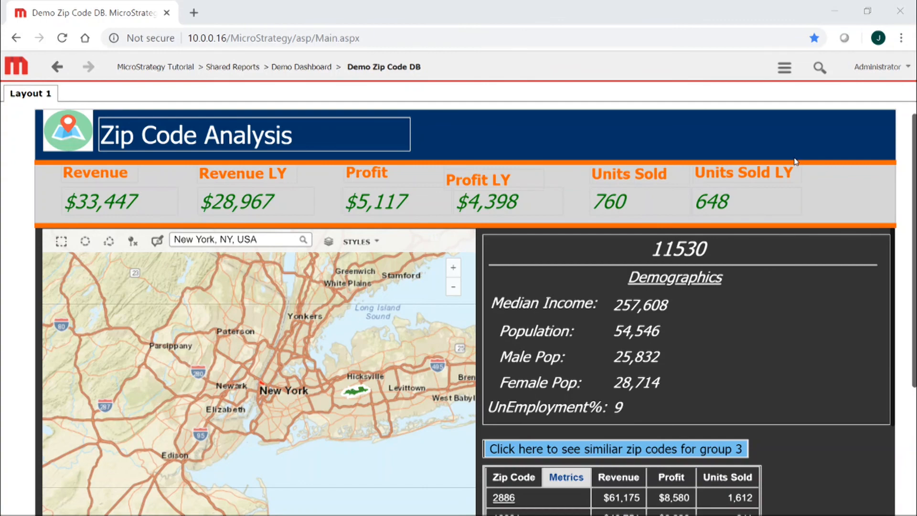
drag(914, 162, 913, 216)
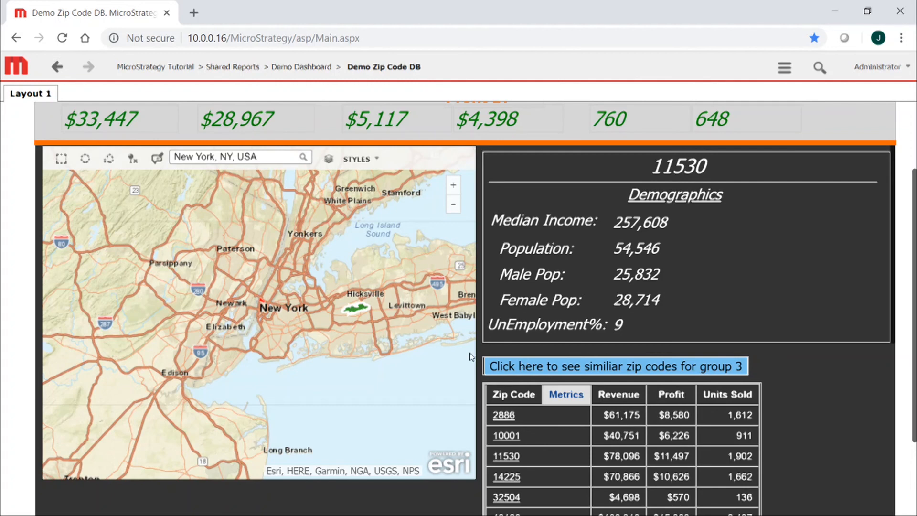
scroll(553, 437, down, 2)
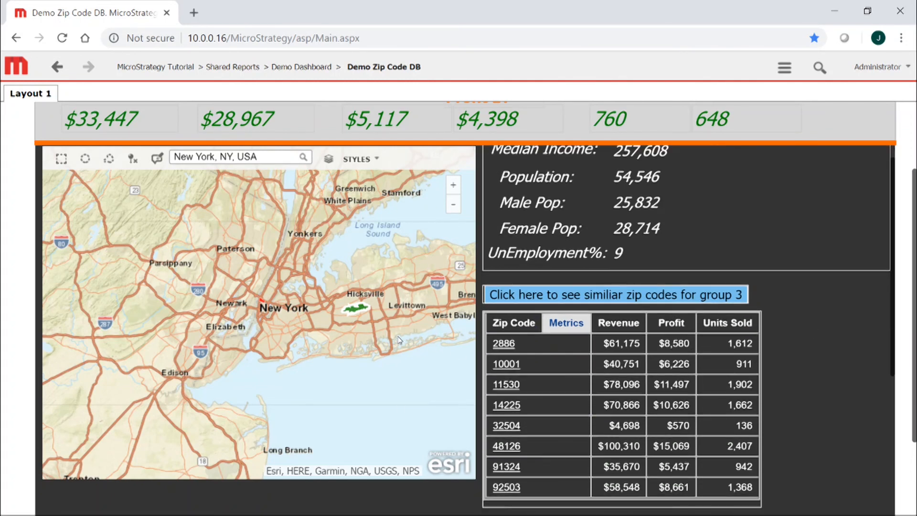
Step: Select the zip code area at New York City and then 11530 on the map, comparing the KPIs, demographics and similar zip codes
mouse_move(260, 303)
mouse_move(339, 308)
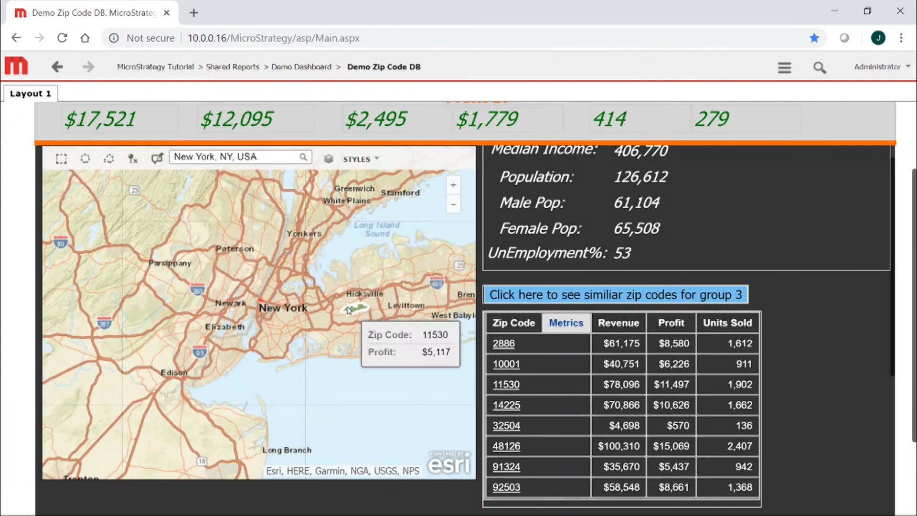
click(349, 310)
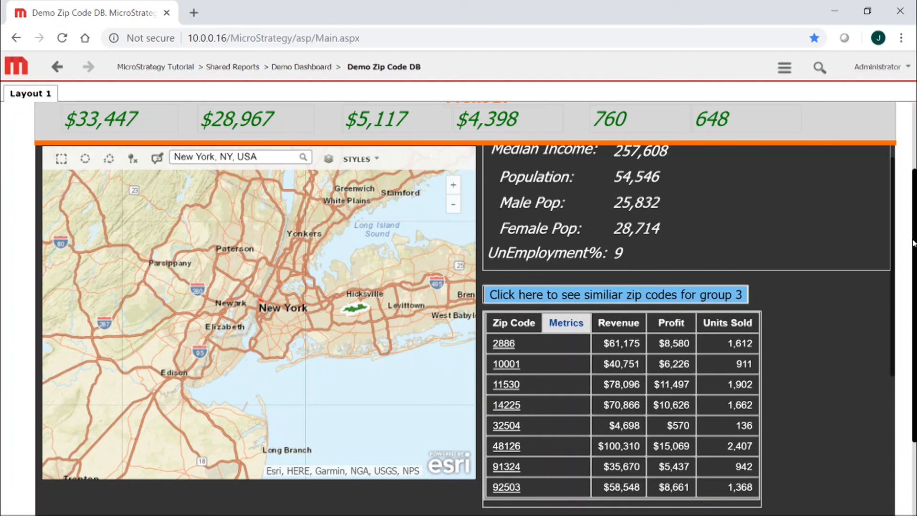
scroll(914, 243, up, 2)
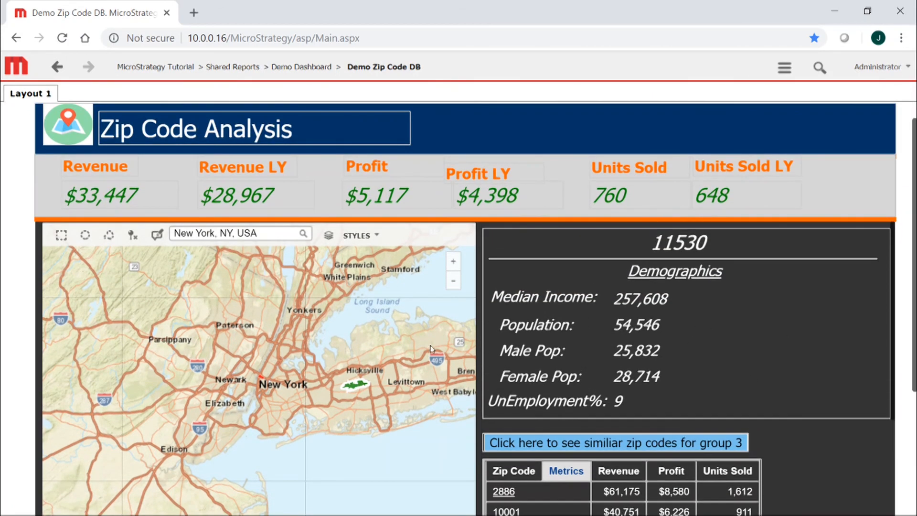
mouse_move(355, 386)
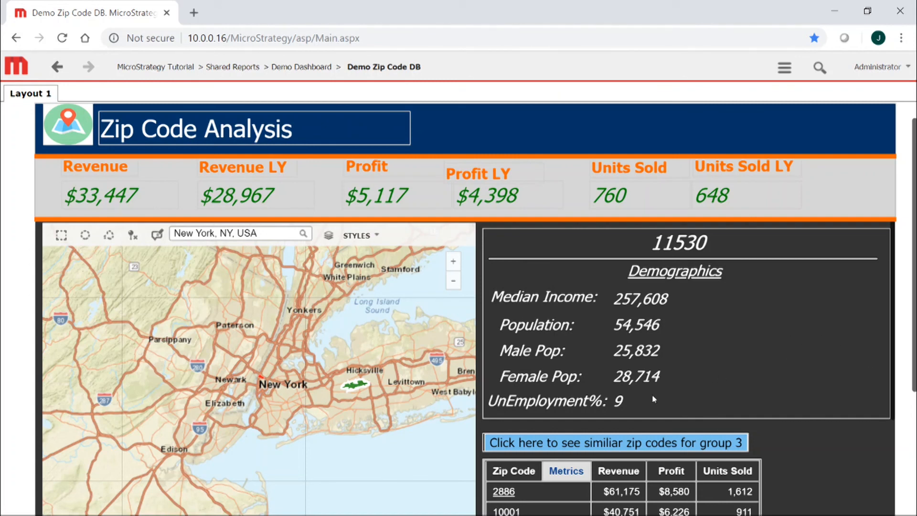
scroll(870, 421, down, 3)
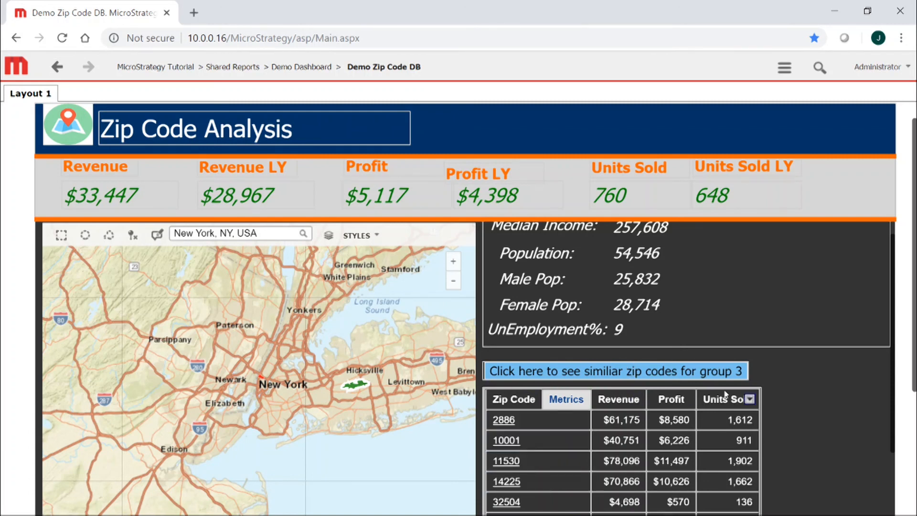
scroll(749, 251, up, 2)
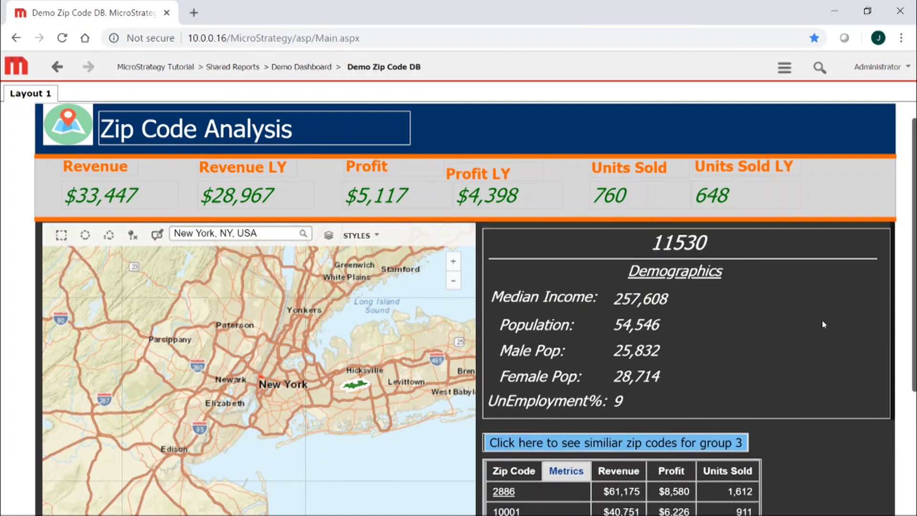